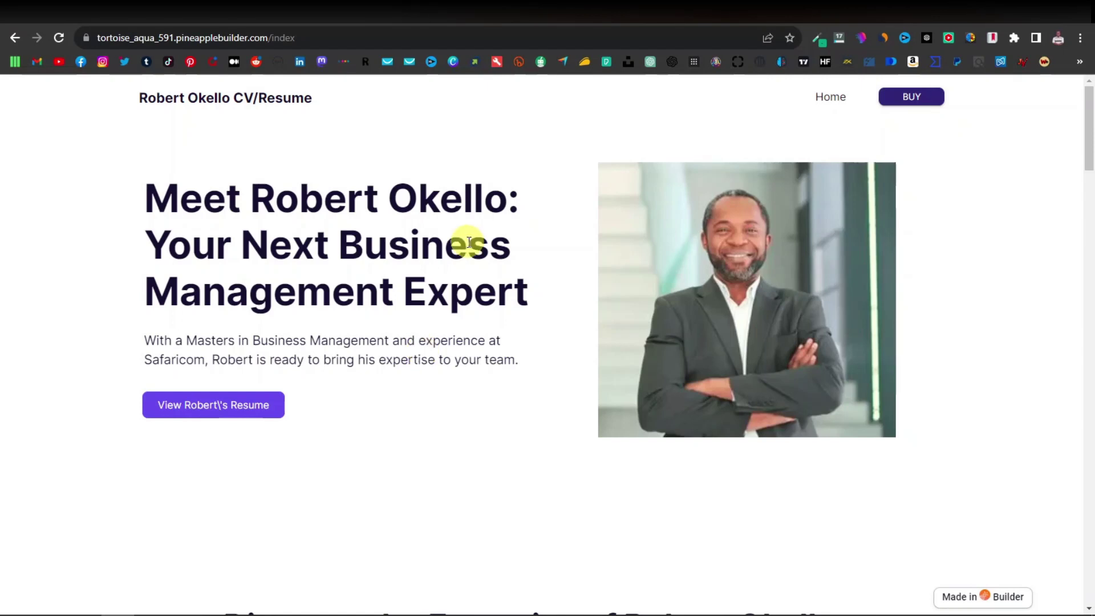
Scroll the best AI website builders review to the 1. Pineapple entry, Freemium from $12/month.
{"action": "scroll", "coordinate": [469, 244], "scroll_direction": "down", "scroll_amount": 7}
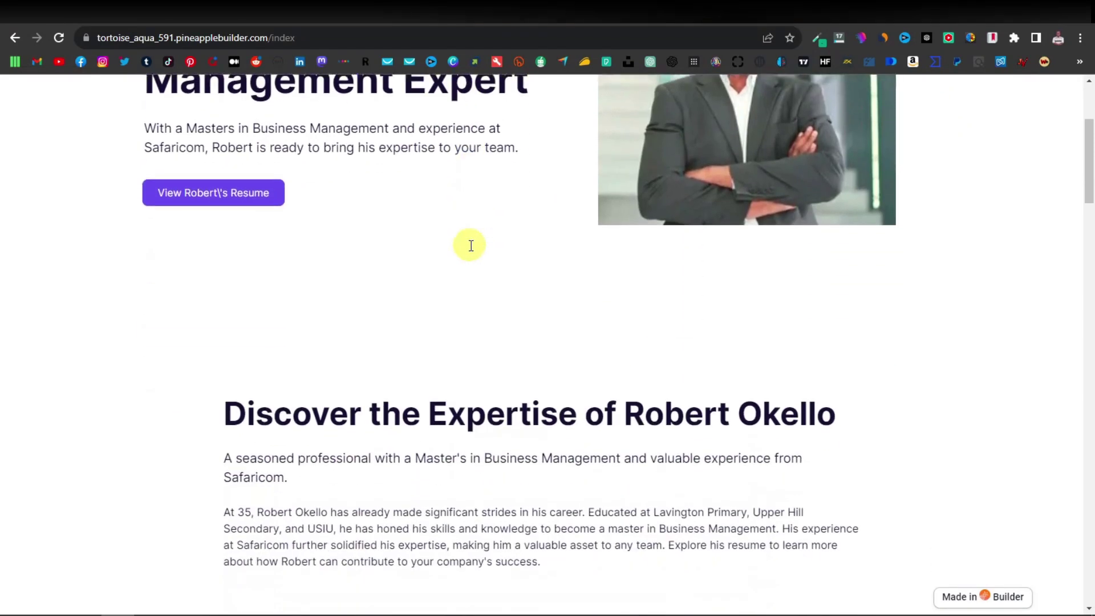
{"action": "scroll", "coordinate": [477, 259], "scroll_direction": "down", "scroll_amount": 2}
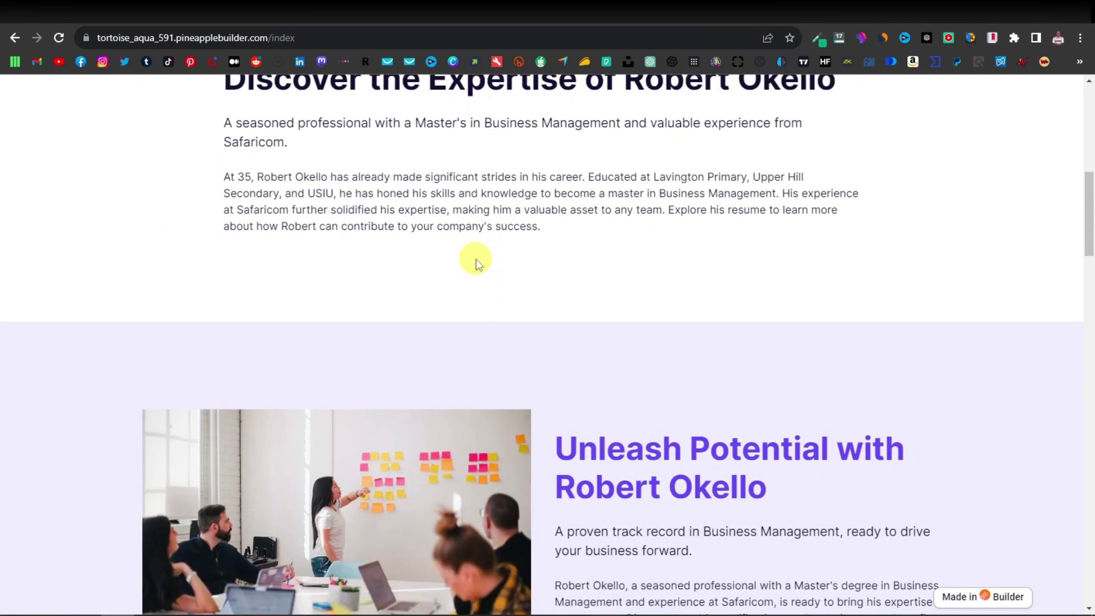
{"action": "scroll", "coordinate": [477, 262], "scroll_direction": "down", "scroll_amount": 3}
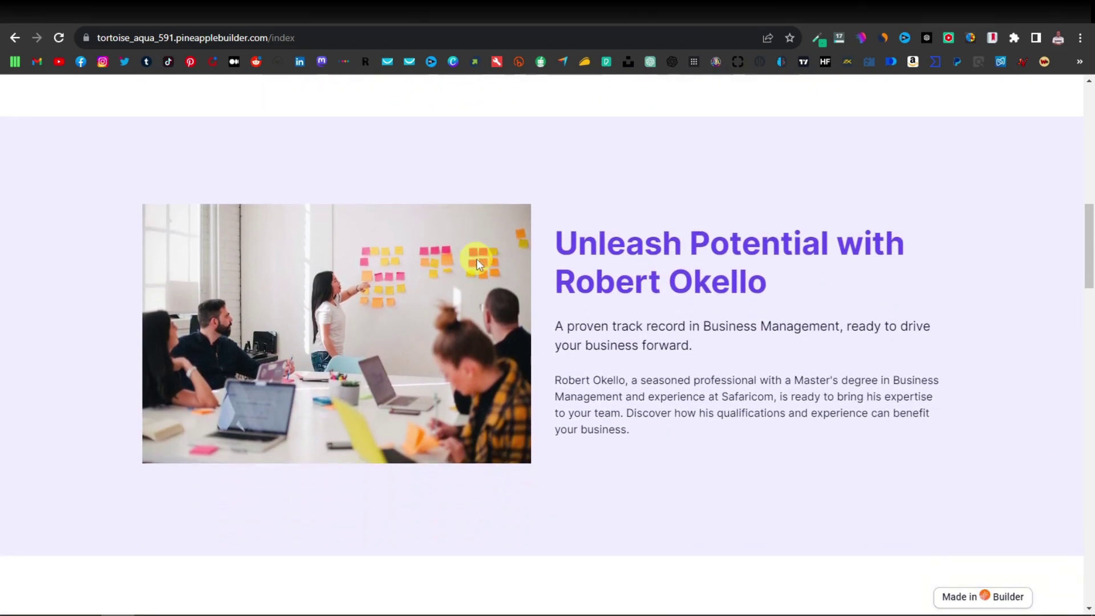
{"action": "scroll", "coordinate": [477, 259], "scroll_direction": "down", "scroll_amount": 2}
{"action": "scroll", "coordinate": [477, 258], "scroll_direction": "down", "scroll_amount": 2}
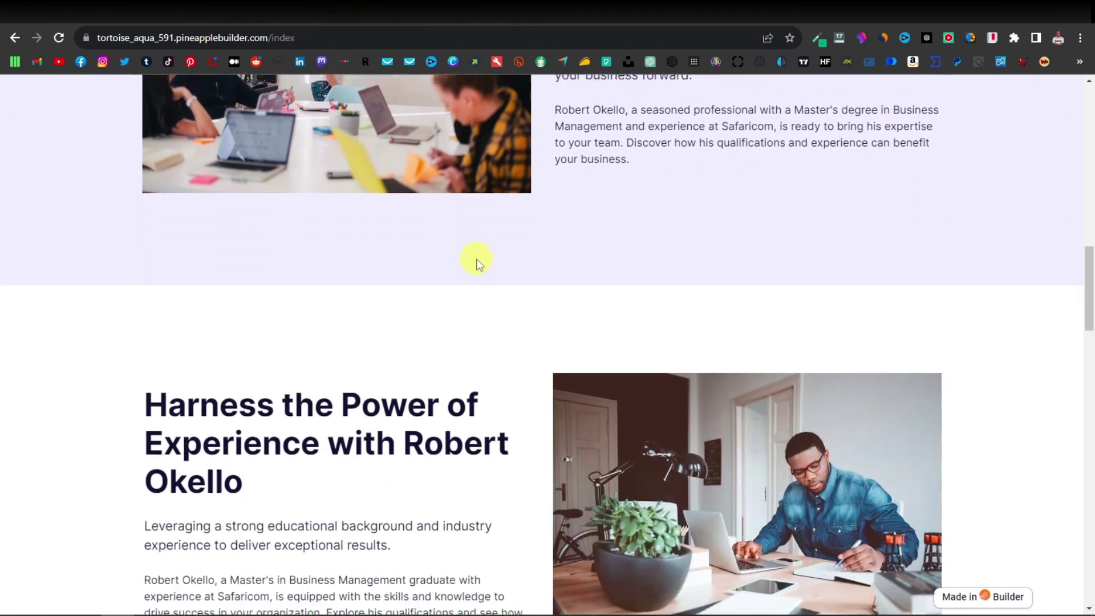
{"action": "scroll", "coordinate": [477, 259], "scroll_direction": "down", "scroll_amount": 7}
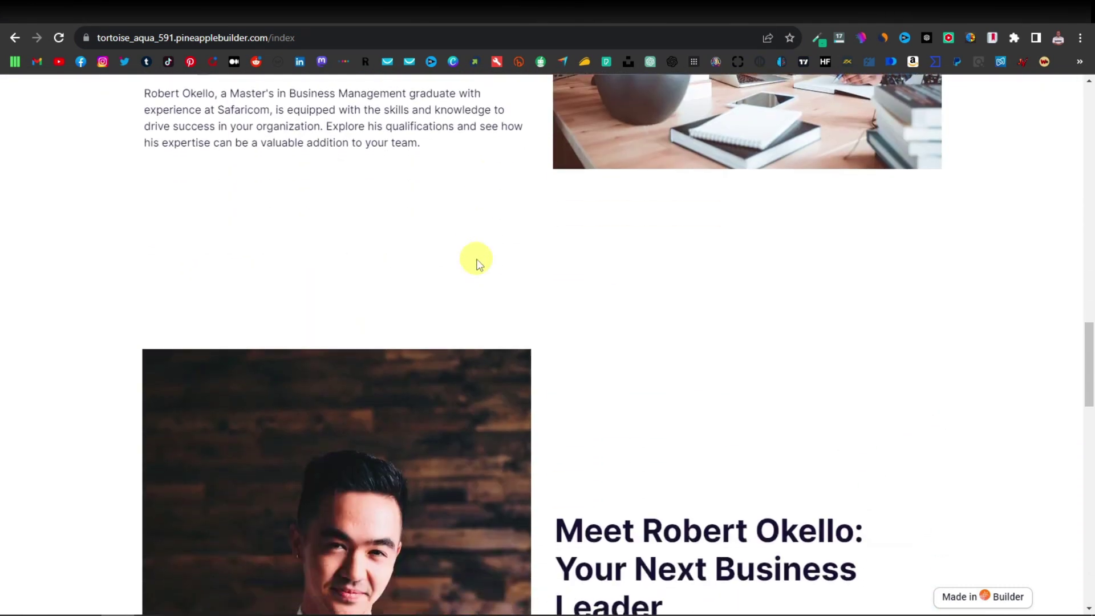
{"action": "scroll", "coordinate": [477, 259], "scroll_direction": "down", "scroll_amount": 9}
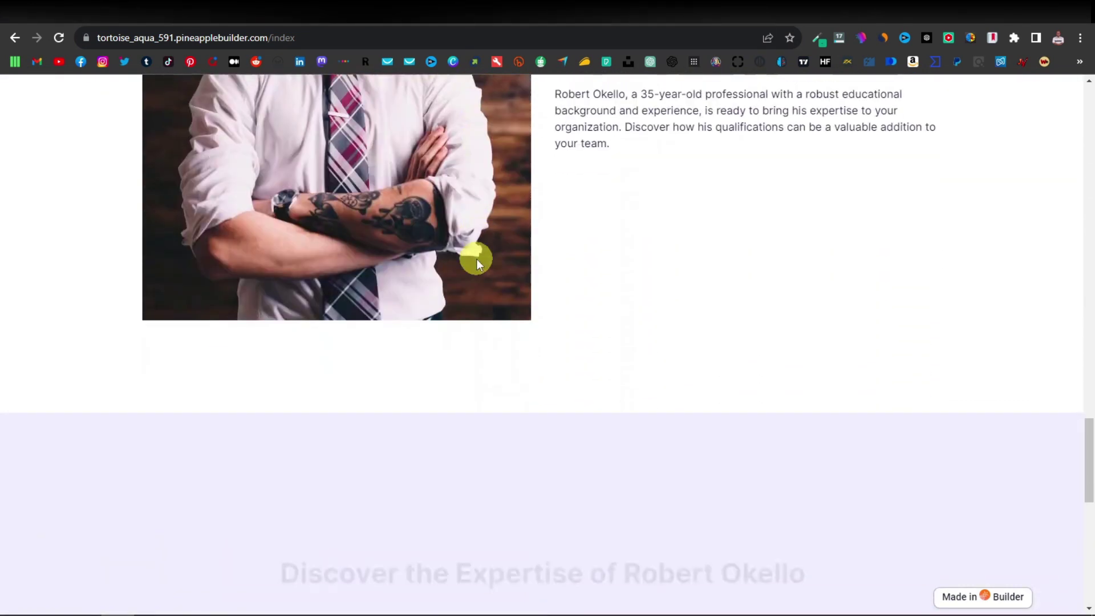
{"action": "scroll", "coordinate": [476, 259], "scroll_direction": "down", "scroll_amount": 3}
{"action": "scroll", "coordinate": [477, 259], "scroll_direction": "down", "scroll_amount": 3}
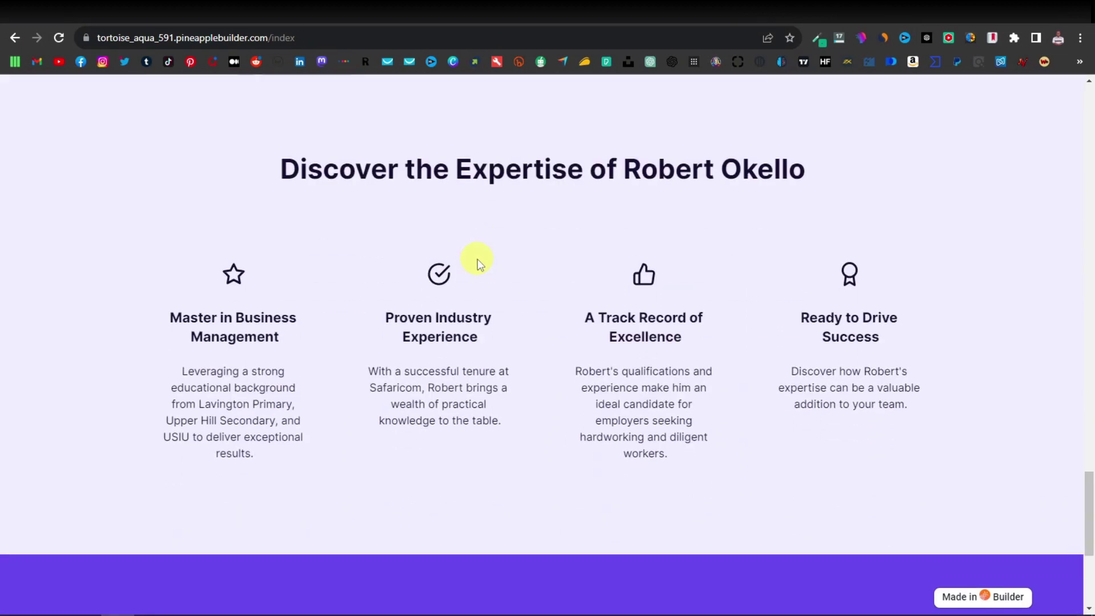
{"action": "scroll", "coordinate": [477, 264], "scroll_direction": "down", "scroll_amount": 5}
{"action": "scroll", "coordinate": [478, 264], "scroll_direction": "up", "scroll_amount": 5}
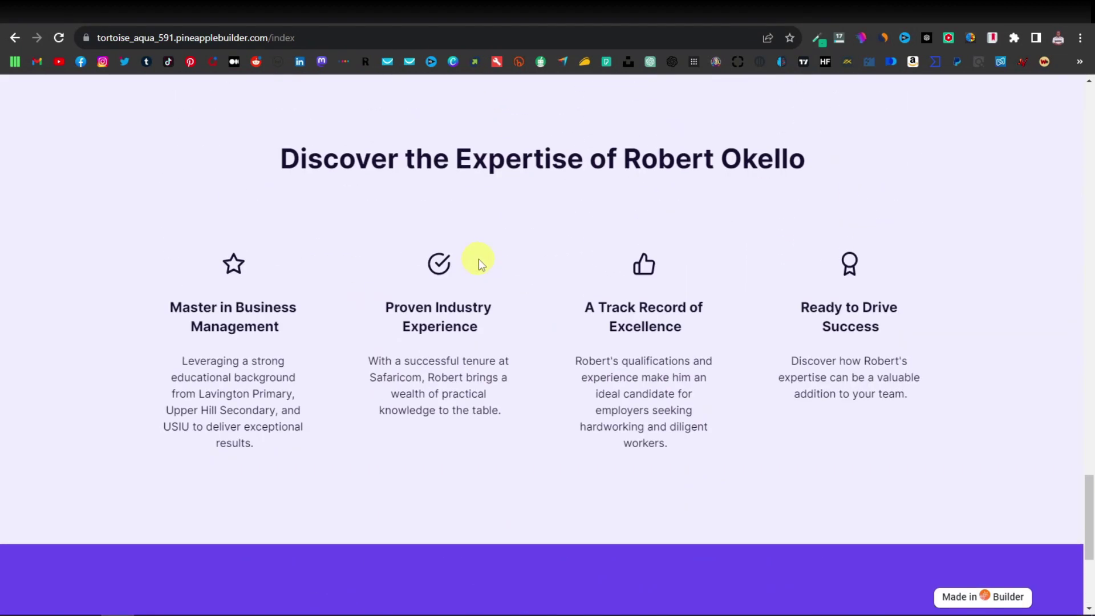
{"action": "scroll", "coordinate": [477, 264], "scroll_direction": "up", "scroll_amount": 15}
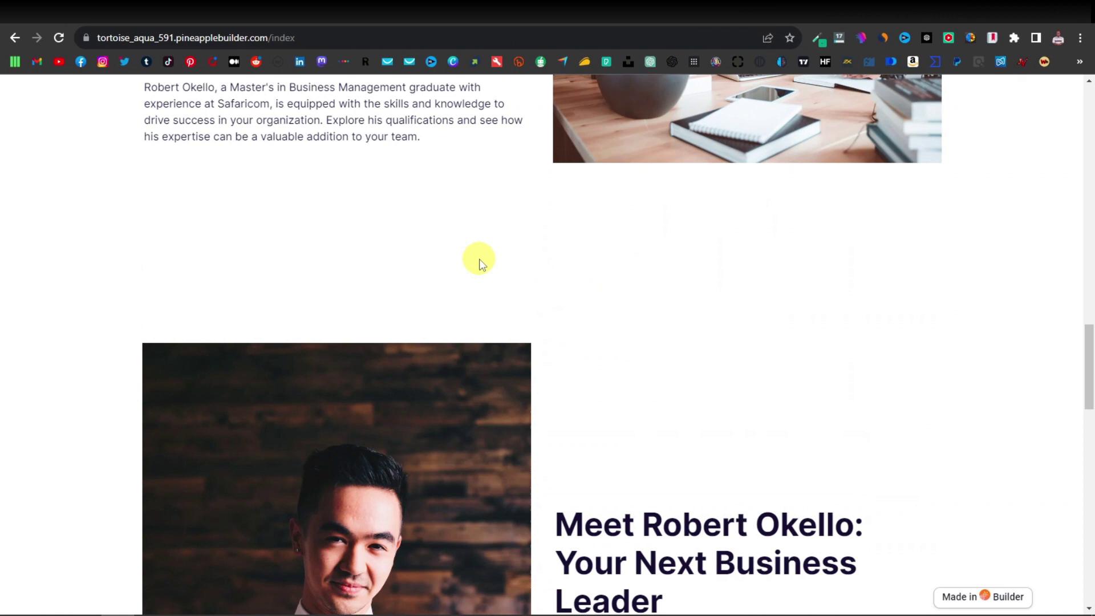
{"action": "scroll", "coordinate": [479, 263], "scroll_direction": "up", "scroll_amount": 3}
{"action": "scroll", "coordinate": [480, 263], "scroll_direction": "up", "scroll_amount": 7}
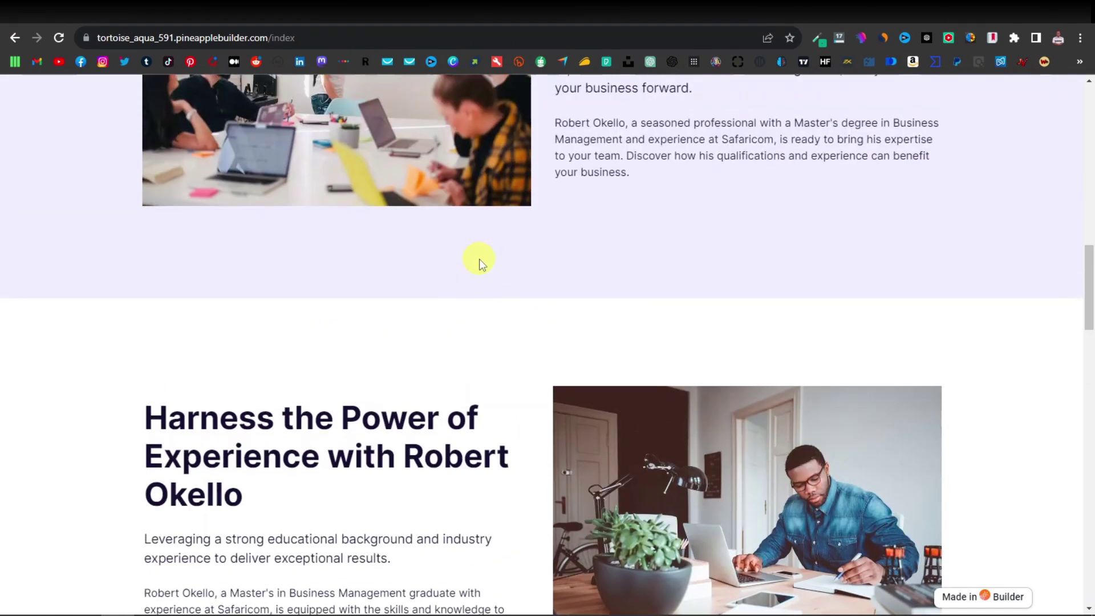
{"action": "scroll", "coordinate": [484, 262], "scroll_direction": "up", "scroll_amount": 12}
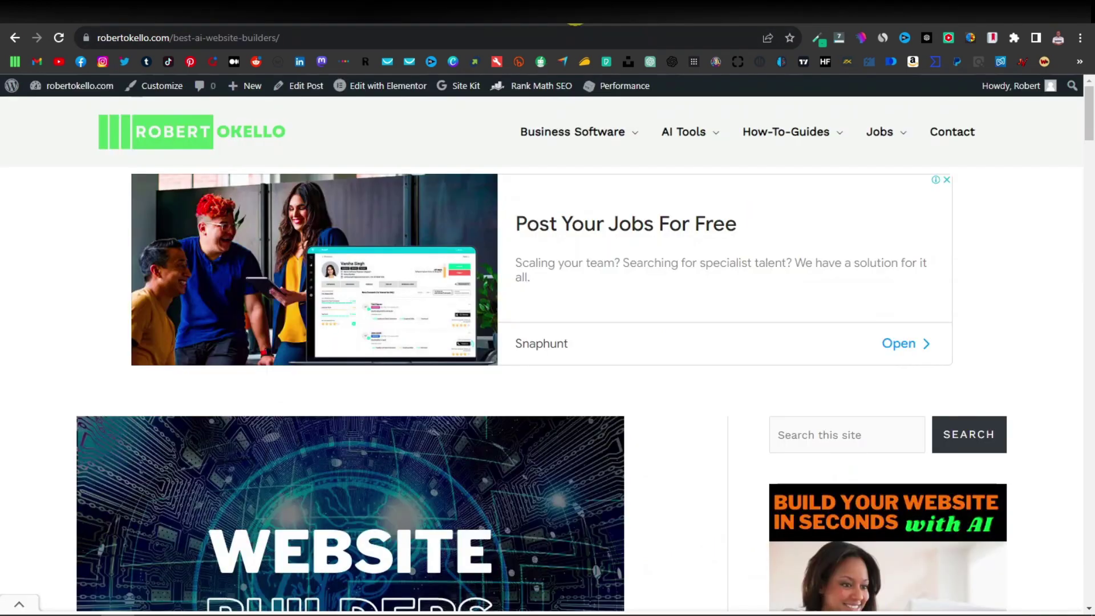
{"action": "scroll", "coordinate": [127, 320], "scroll_direction": "down", "scroll_amount": 5}
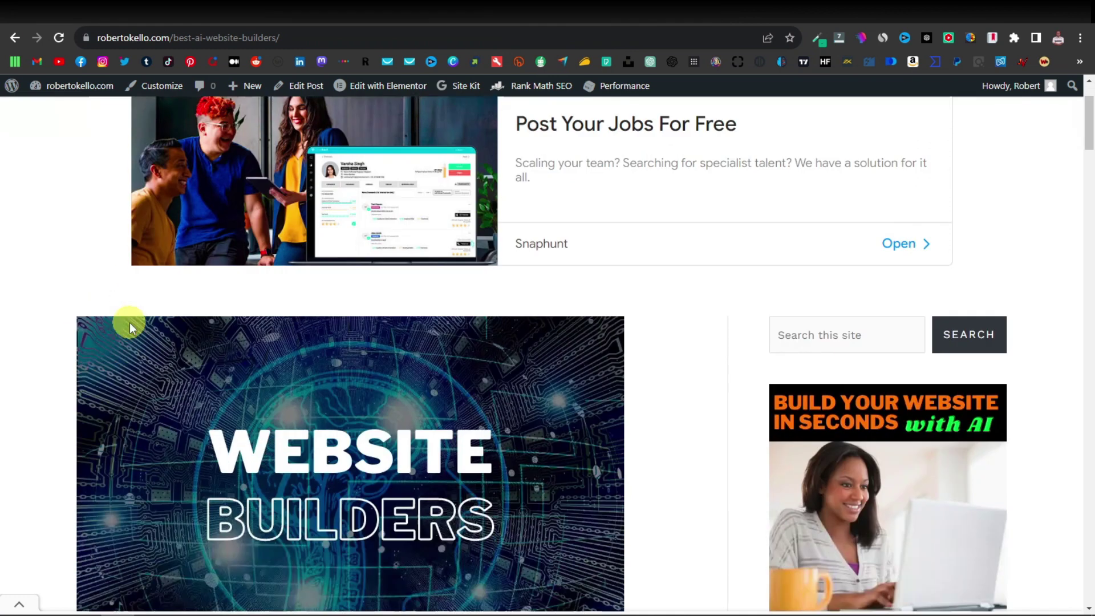
{"action": "scroll", "coordinate": [129, 323], "scroll_direction": "down", "scroll_amount": 8}
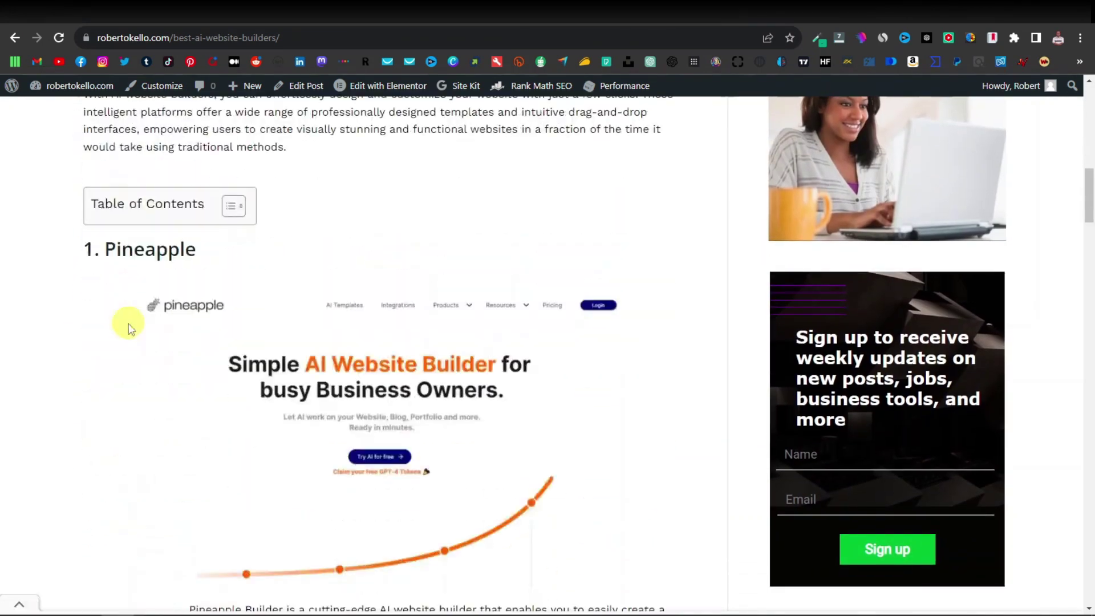
{"action": "scroll", "coordinate": [129, 317], "scroll_direction": "down", "scroll_amount": 8}
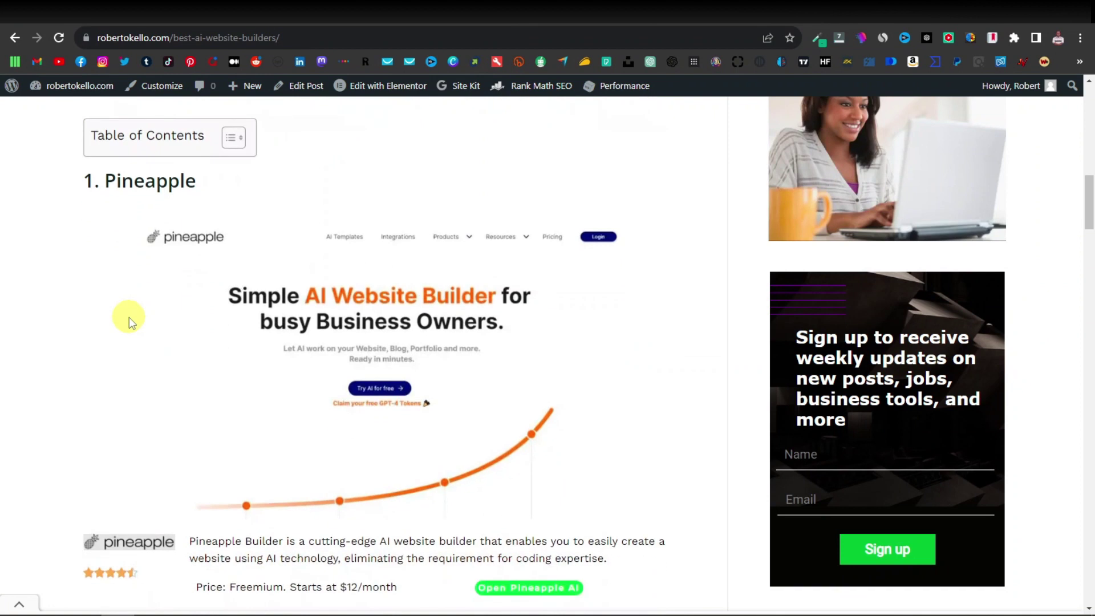
{"action": "scroll", "coordinate": [153, 285], "scroll_direction": "down", "scroll_amount": 15}
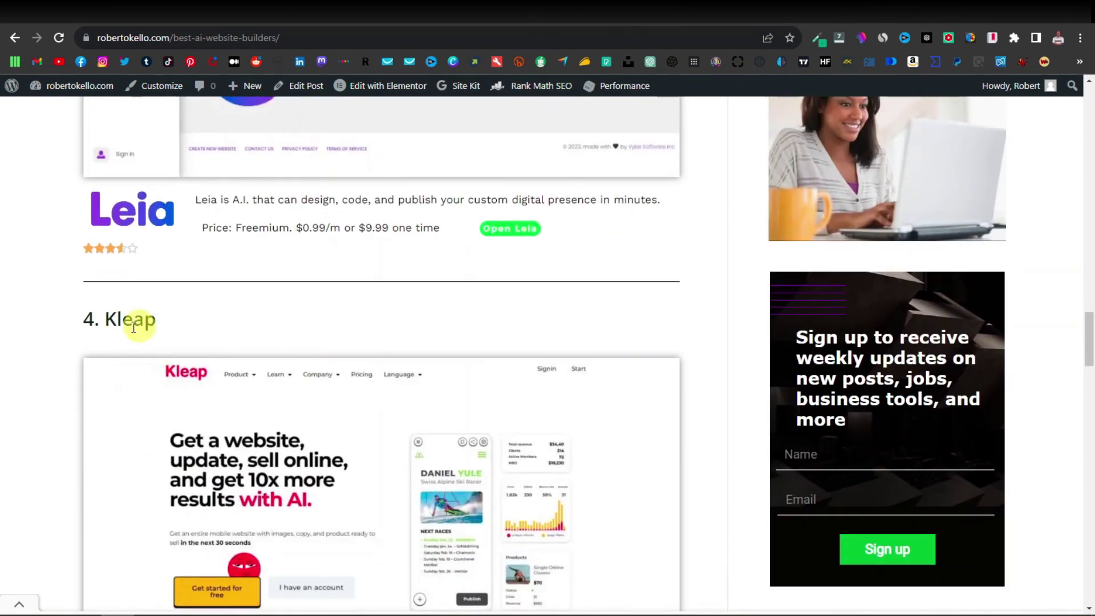
{"action": "scroll", "coordinate": [139, 320], "scroll_direction": "up", "scroll_amount": 12}
{"action": "scroll", "coordinate": [393, 425], "scroll_direction": "up", "scroll_amount": 10}
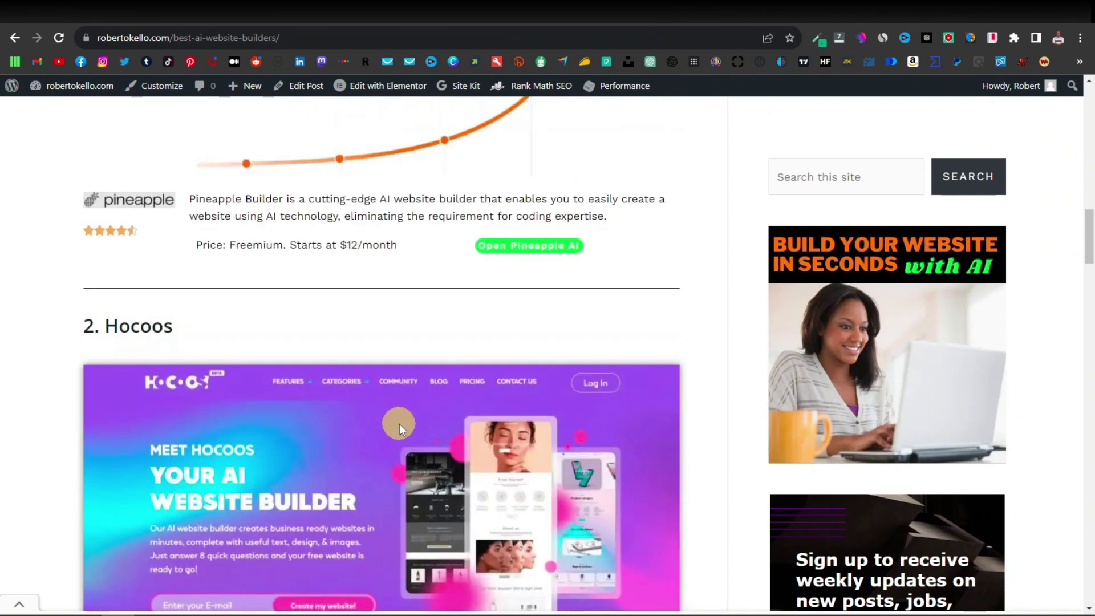
{"action": "scroll", "coordinate": [525, 410], "scroll_direction": "up", "scroll_amount": 1}
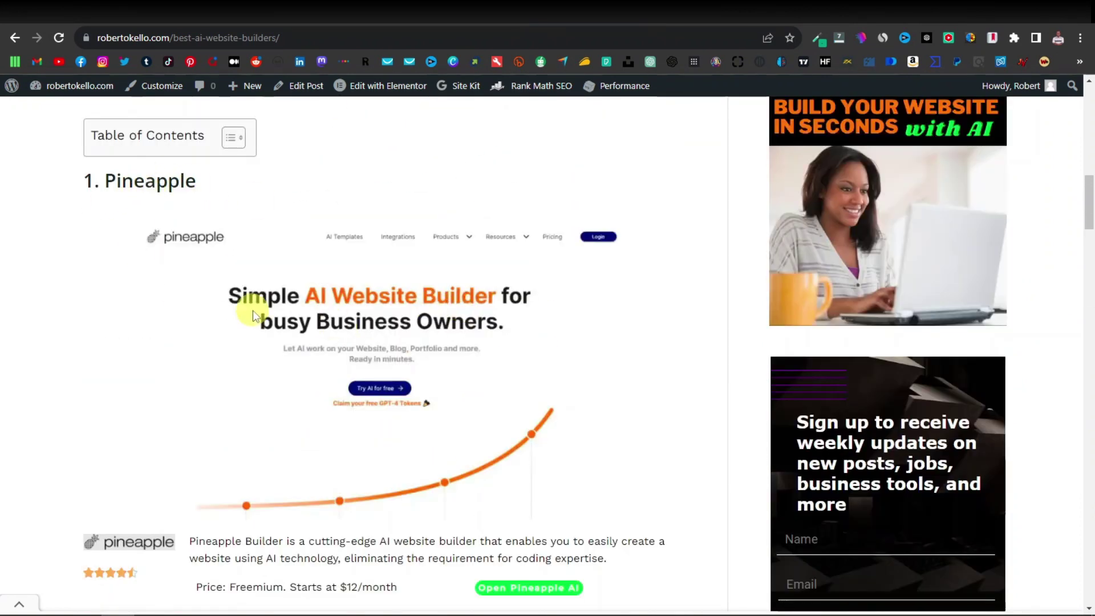
{"action": "scroll", "coordinate": [252, 310], "scroll_direction": "down", "scroll_amount": 1}
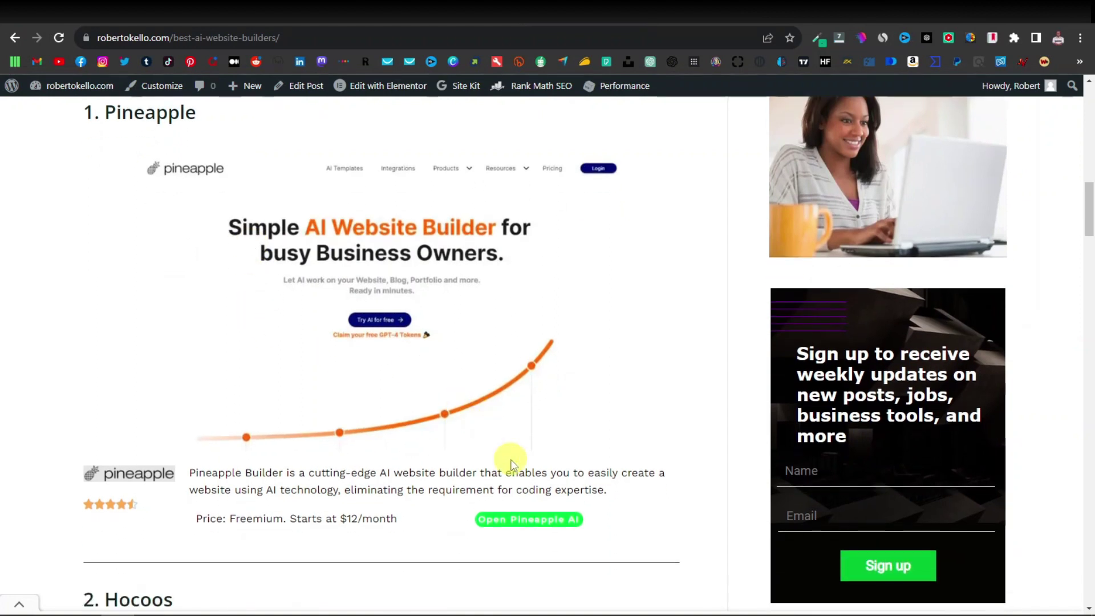
In Pineapple AI, generate AI copy from the prompt 'resume website' and begin editing Business Details.
{"action": "left_click", "coordinate": [509, 458]}
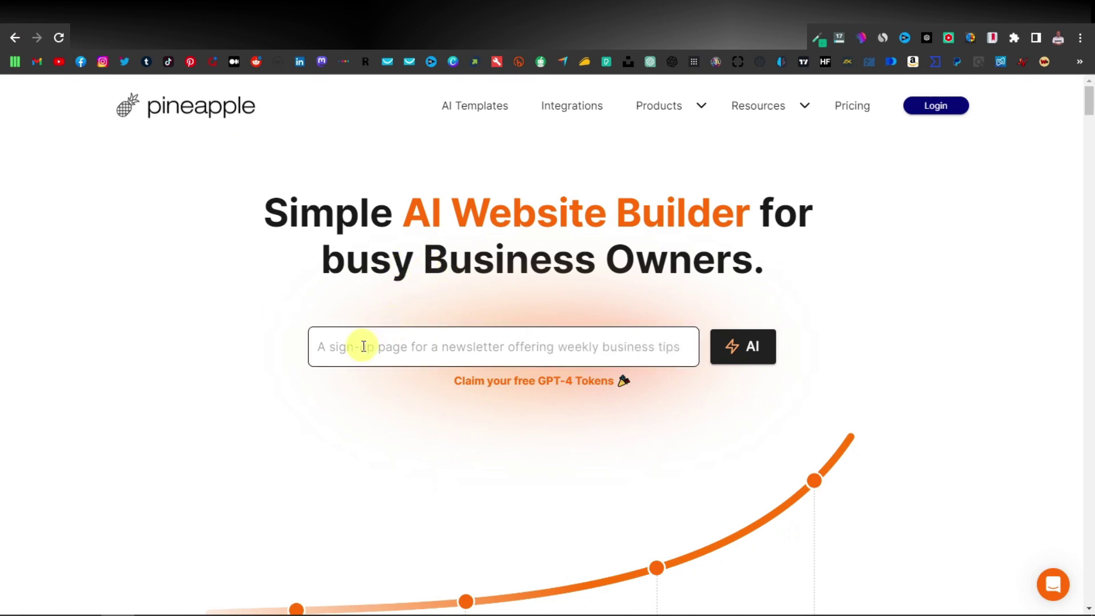
{"action": "left_click", "coordinate": [397, 347]}
{"action": "type", "text": "r"}
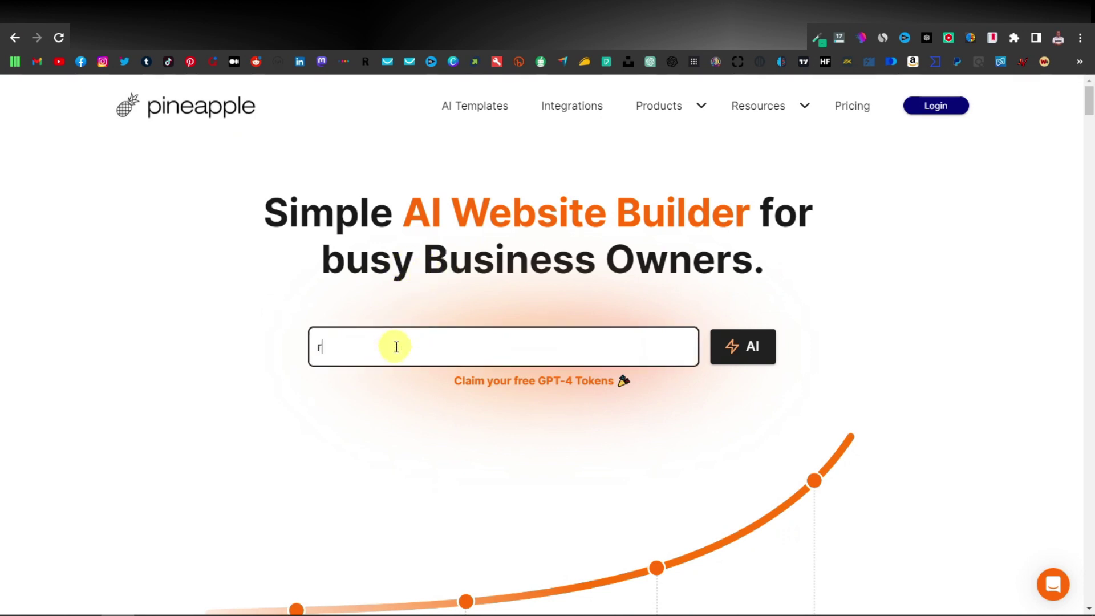
{"action": "type", "text": "esume website"}
{"action": "left_click", "coordinate": [749, 350]}
{"action": "left_click", "coordinate": [97, 369]}
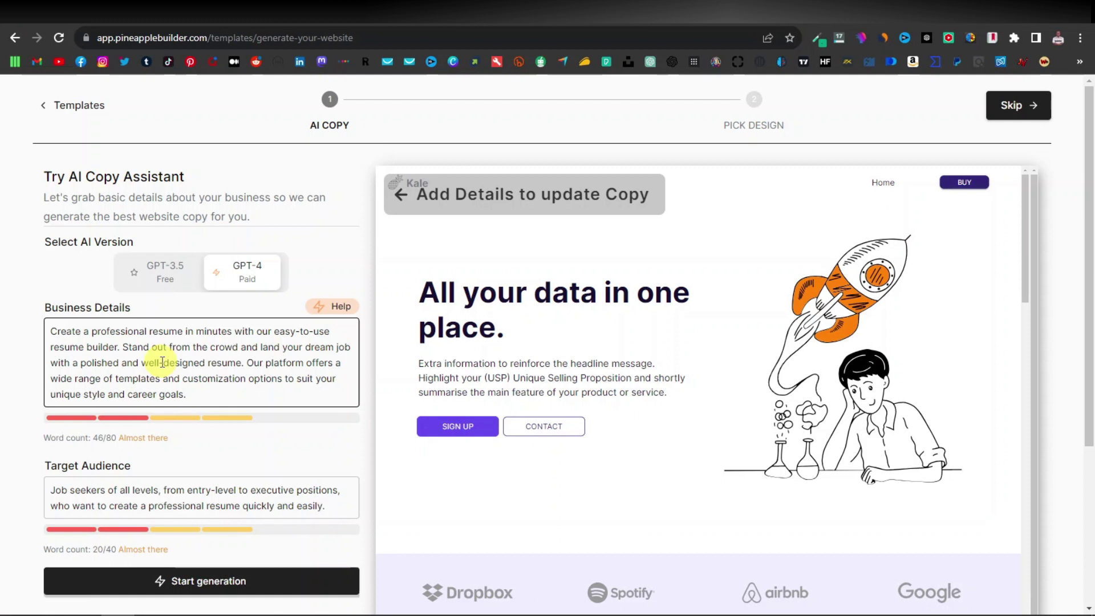
Replace Business Details with 'I want a resume website...' plus Name, Age, Education, Qualifications, Work experience lines.
{"action": "key", "text": "ctrl+a"}
{"action": "type", "text": "I"}
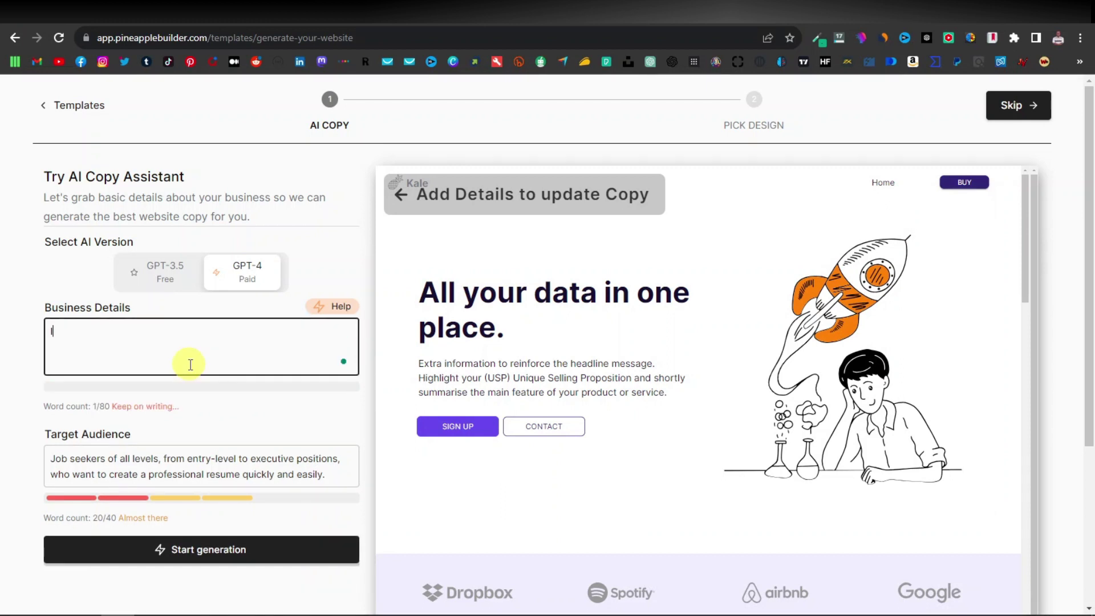
{"action": "type", "text": " want a resume webs"}
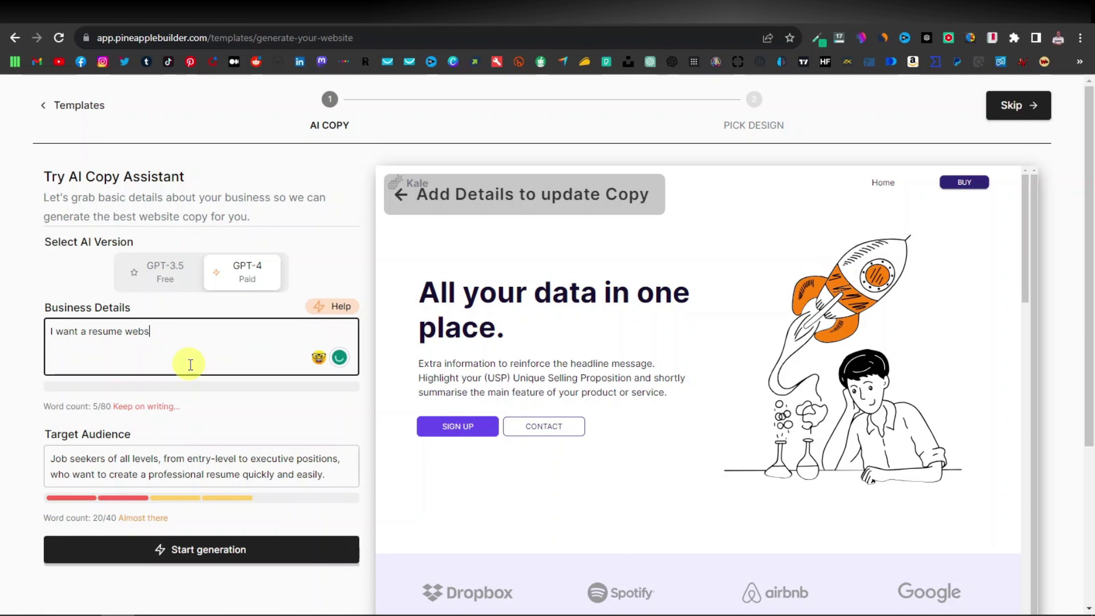
{"action": "type", "text": "ite. You w"}
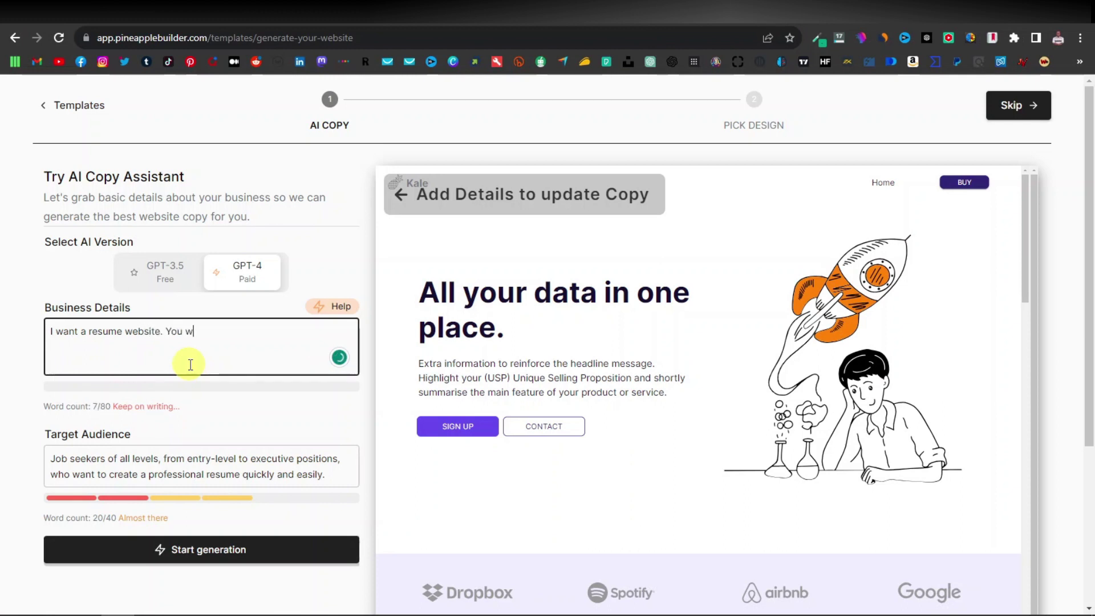
{"action": "type", "text": "ill include these details:"}
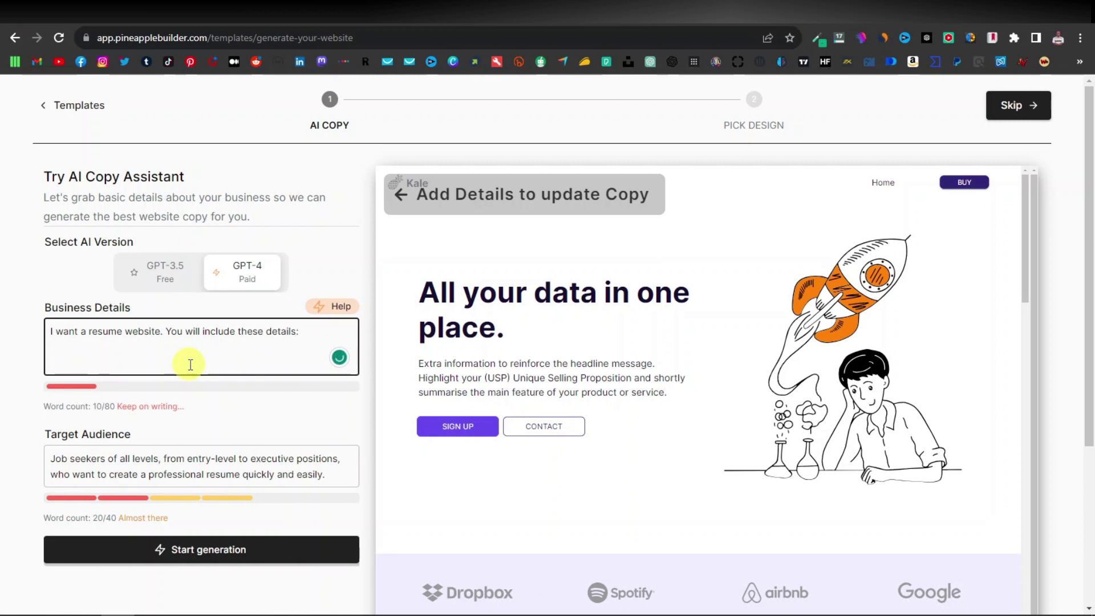
{"action": "key", "text": "Return"}
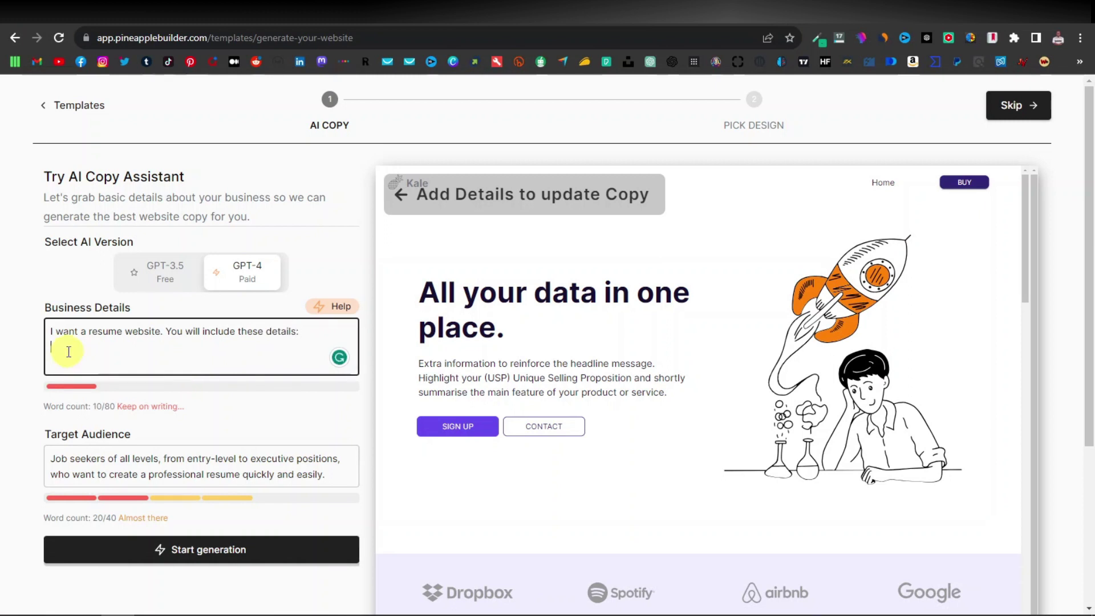
{"action": "type", "text": "Nam"}
{"action": "type", "text": "e - "}
{"action": "type", "text": "A"}
{"action": "type", "text": "ge -"}
{"action": "key", "text": "Return"}
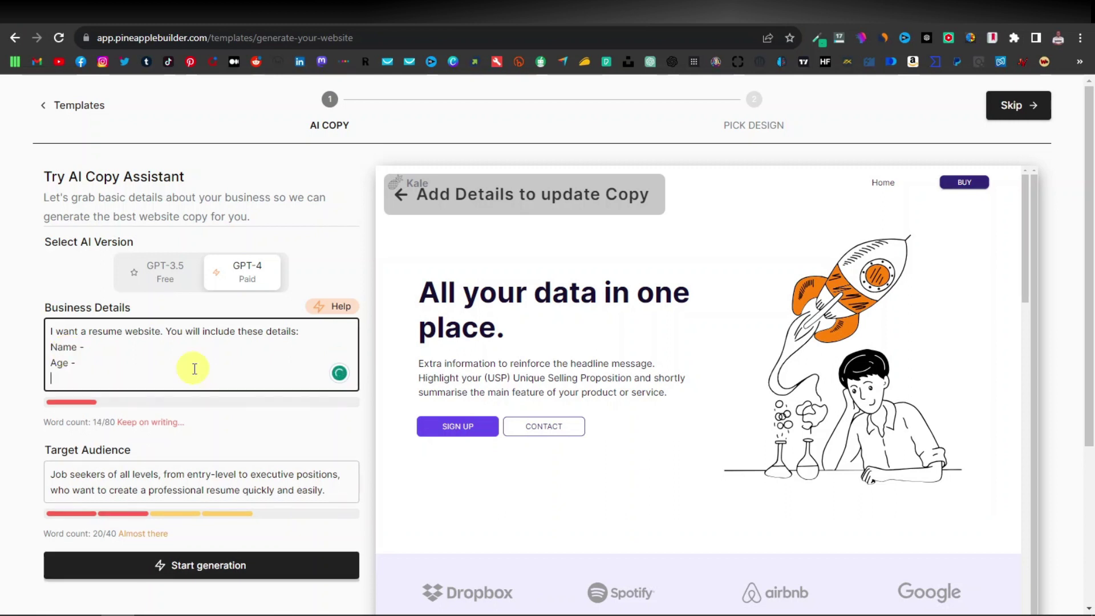
{"action": "type", "text": "Education -"}
{"action": "key", "text": "Return"}
{"action": "type", "text": "Education - "}
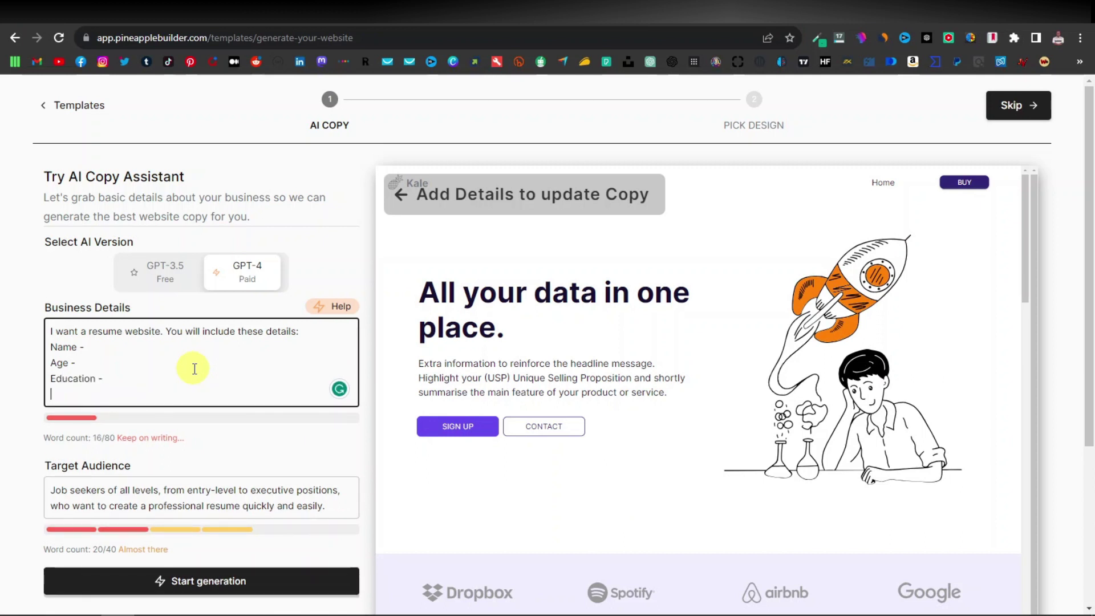
{"action": "type", "text": "Work experience -"}
{"action": "left_click", "coordinate": [128, 377]}
{"action": "key", "text": "Return"}
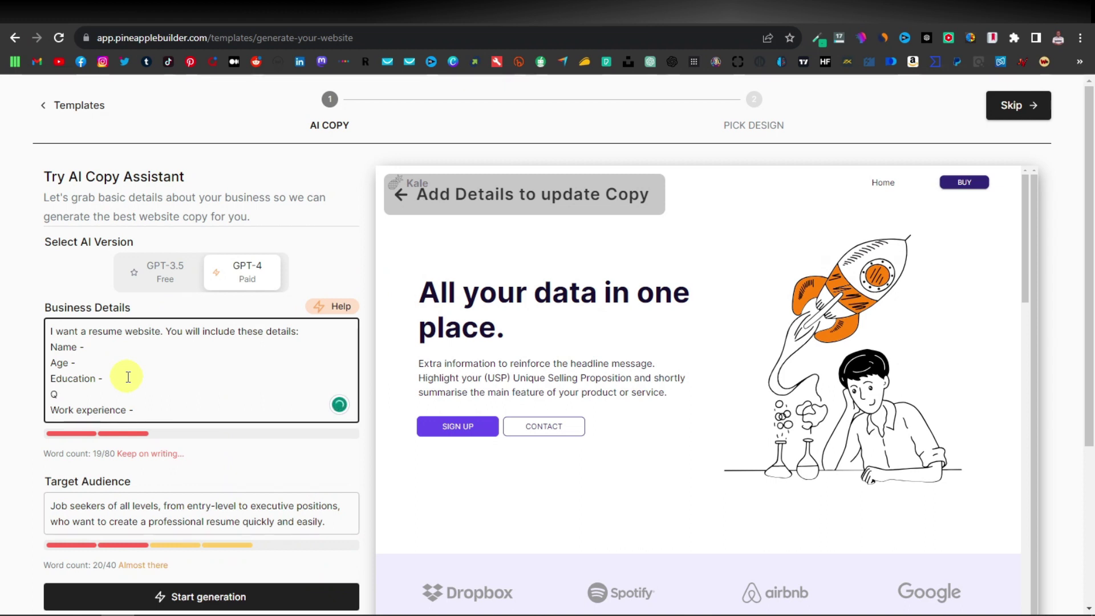
{"action": "type", "text": "Qualifications -"}
{"action": "left_click", "coordinate": [162, 400]}
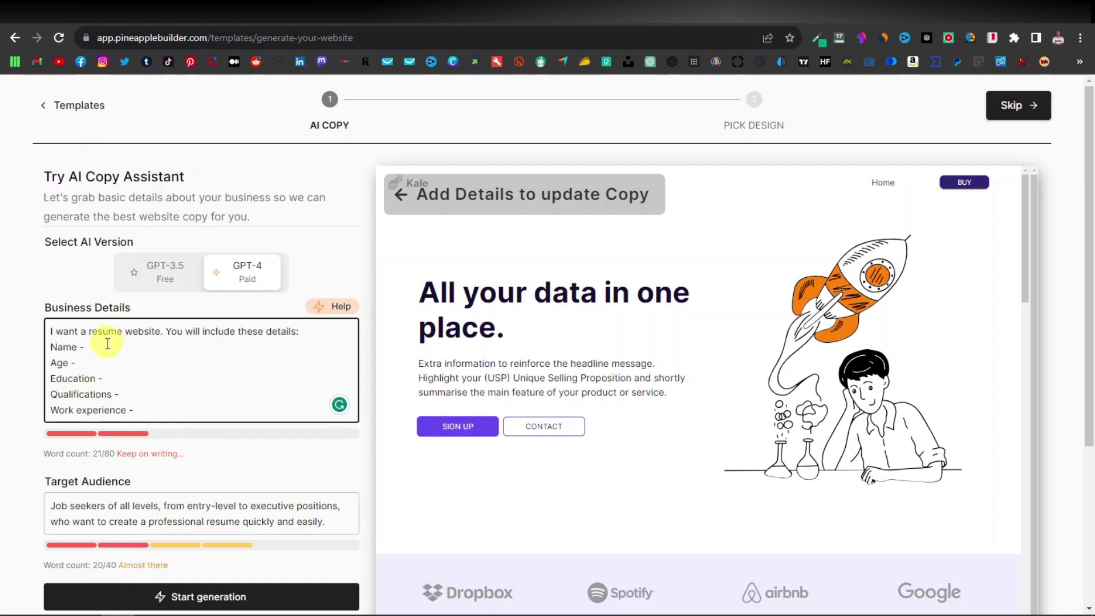
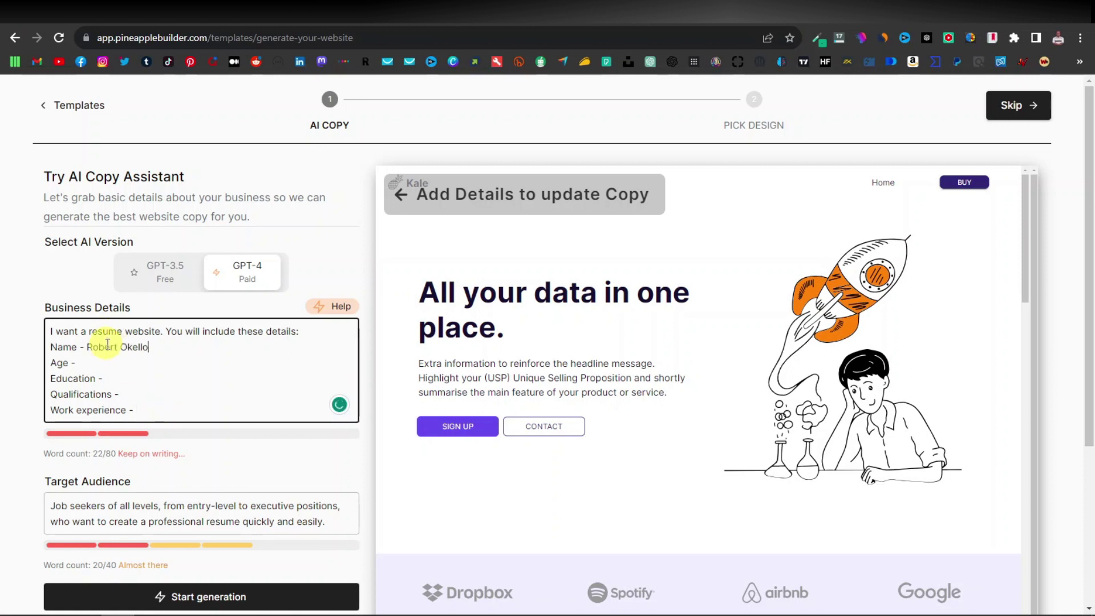
Fill in the person's name, Age 35, Education Havard, Master in Business Management, and Work experience Safaricom.
{"action": "left_click", "coordinate": [114, 361]}
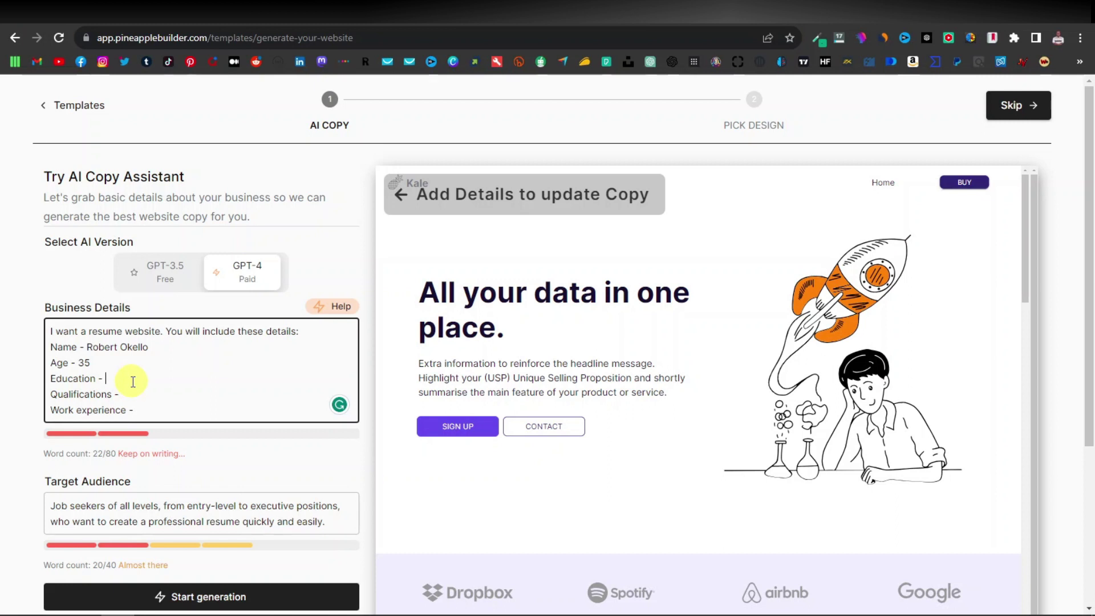
{"action": "type", "text": "Havard"}
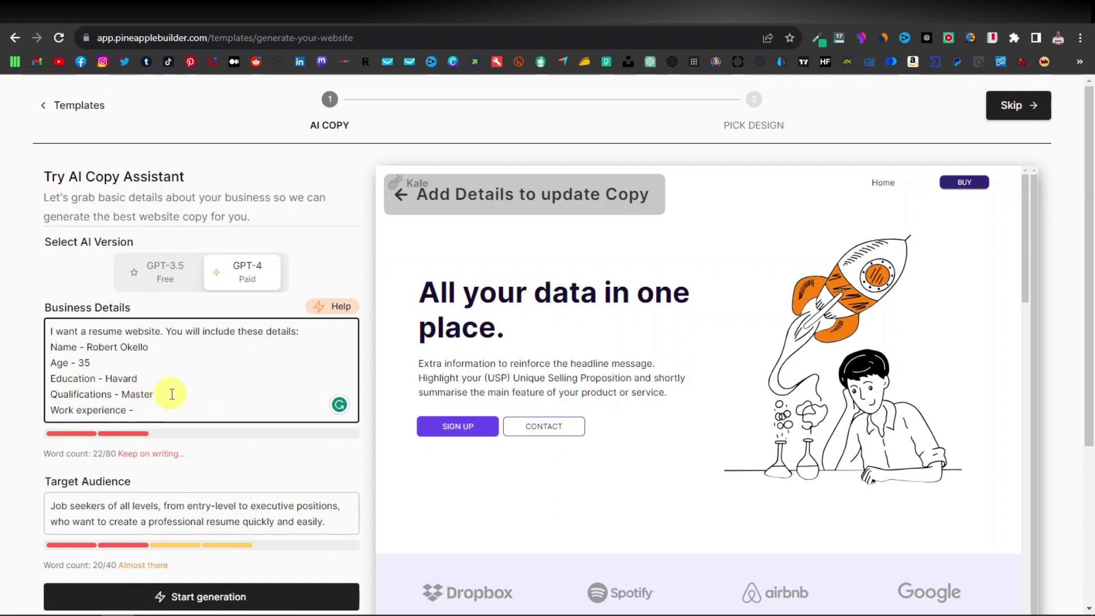
{"action": "type", "text": "in Business Management"}
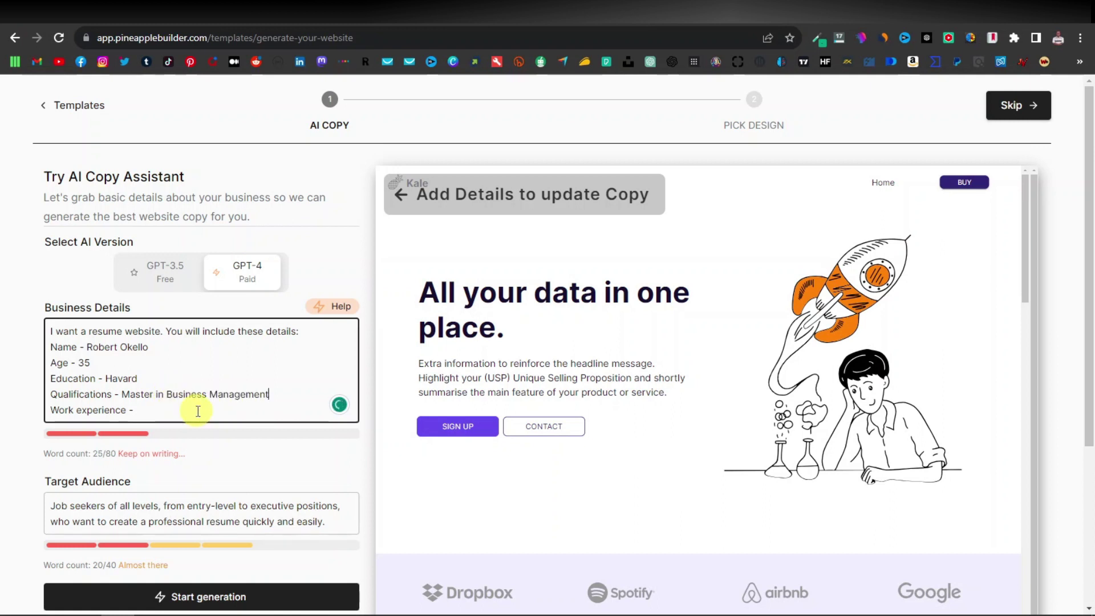
{"action": "left_click", "coordinate": [191, 410]}
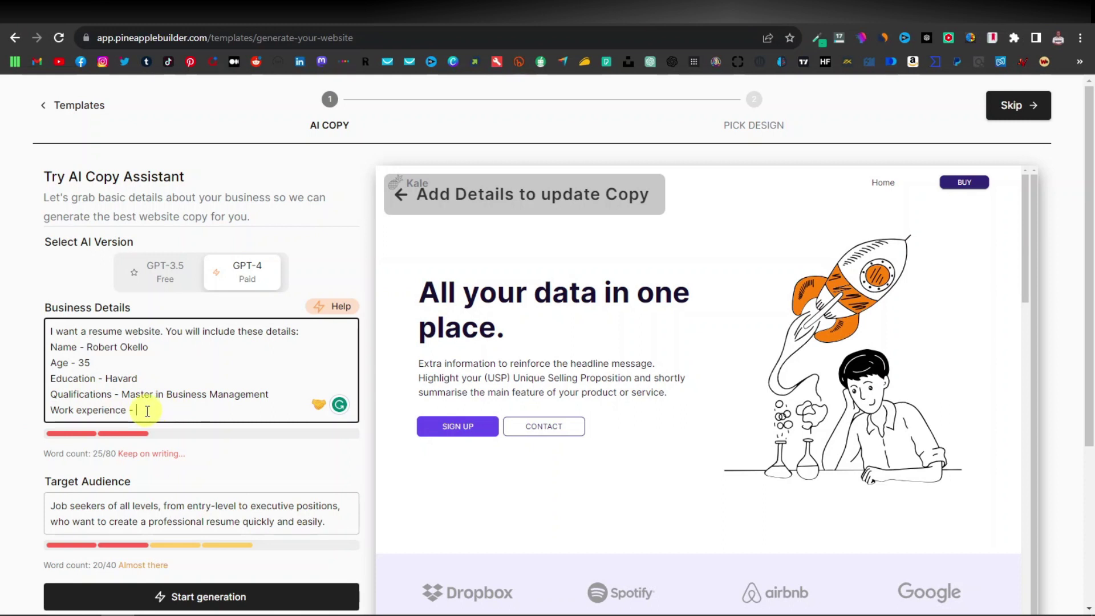
{"action": "type", "text": "icom"}
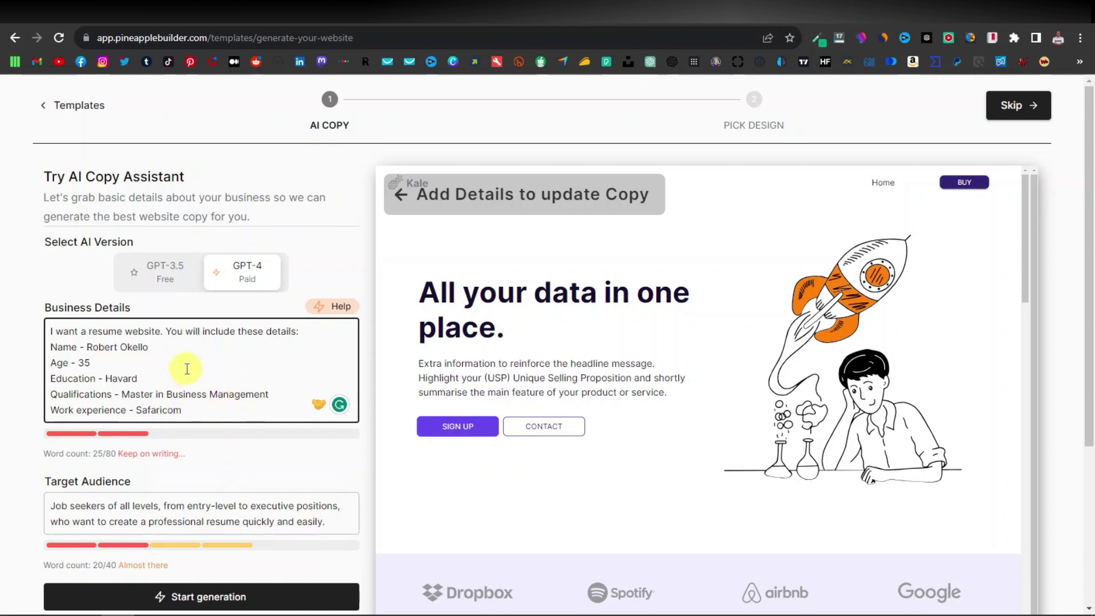
{"action": "scroll", "coordinate": [196, 403], "scroll_direction": "down", "scroll_amount": 1}
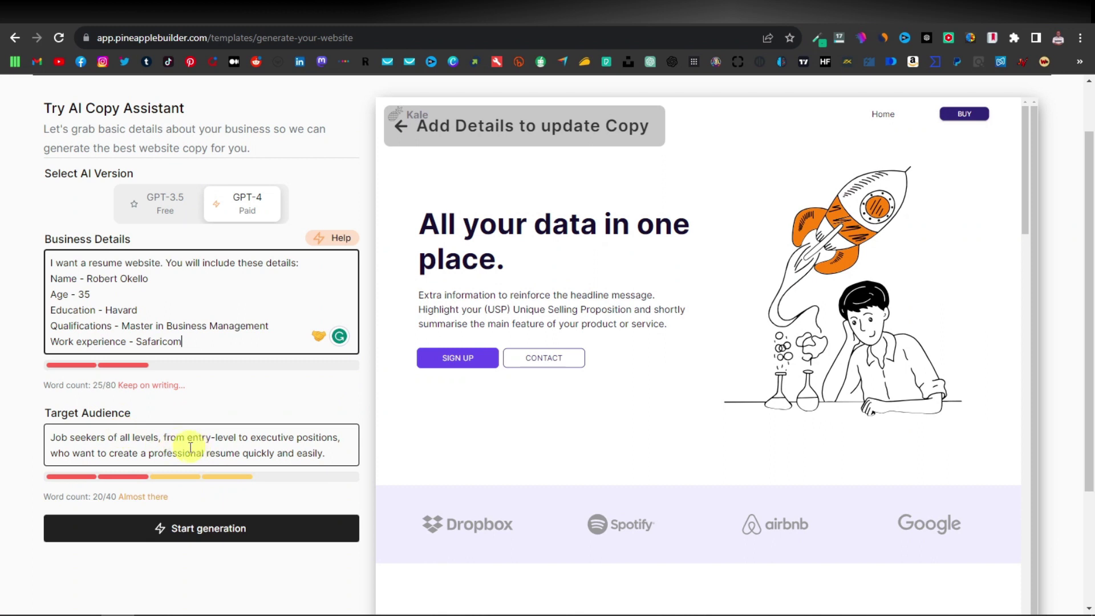
Change Target Audience to 'Employers looking for qualified, hard-working, and diligent workers' and start generation.
{"action": "double_click", "coordinate": [196, 453]}
{"action": "triple_click", "coordinate": [195, 453]}
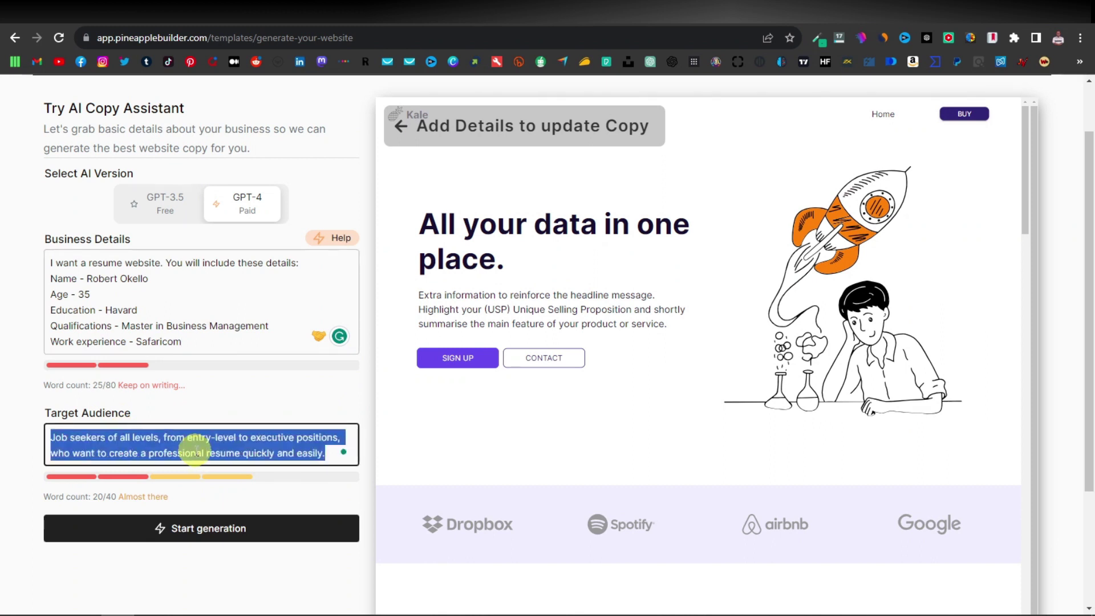
{"action": "type", "text": "Employe"}
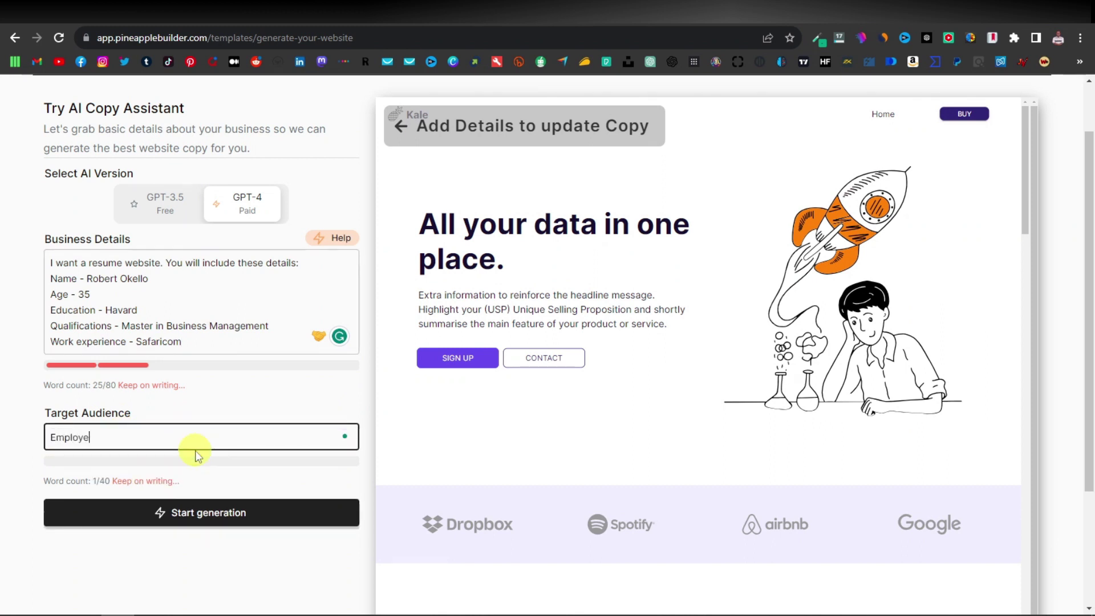
{"action": "type", "text": "rs quali"}
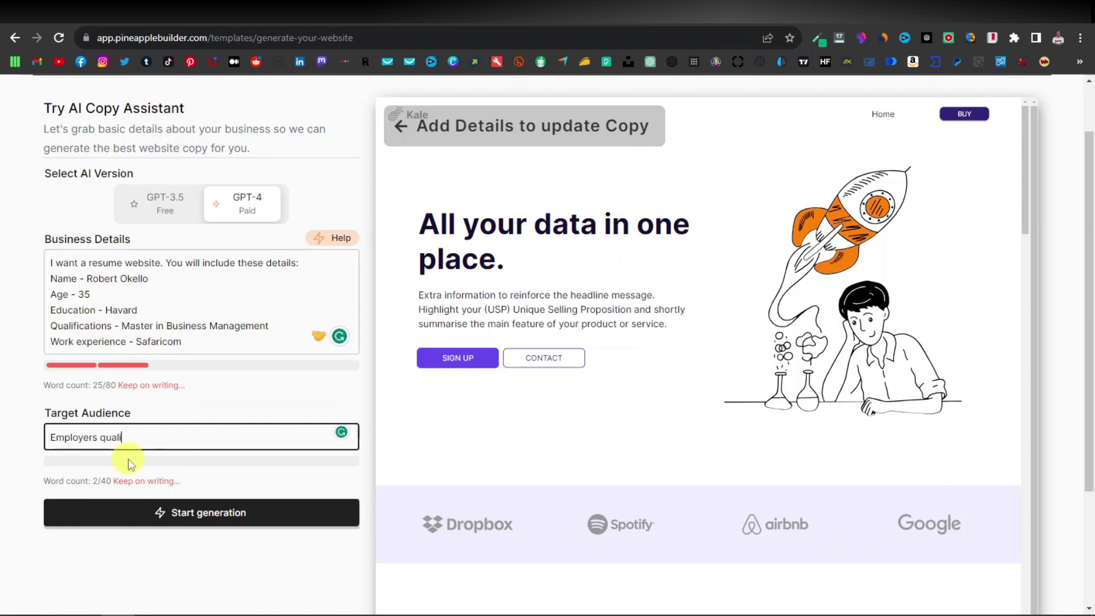
{"action": "type", "text": "looking for"}
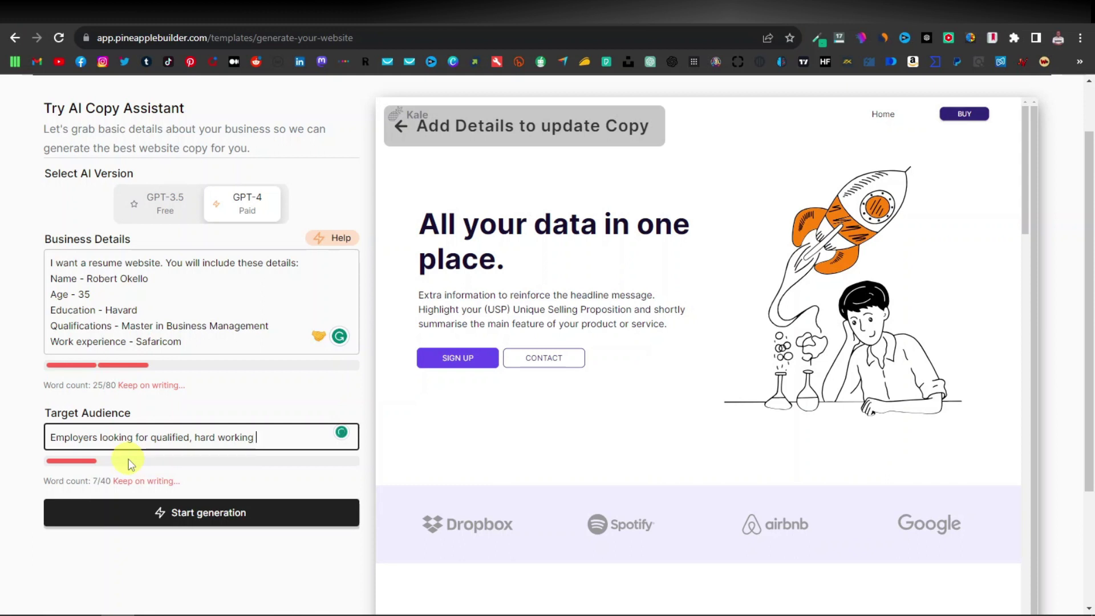
{"action": "type", "text": "gent workers"}
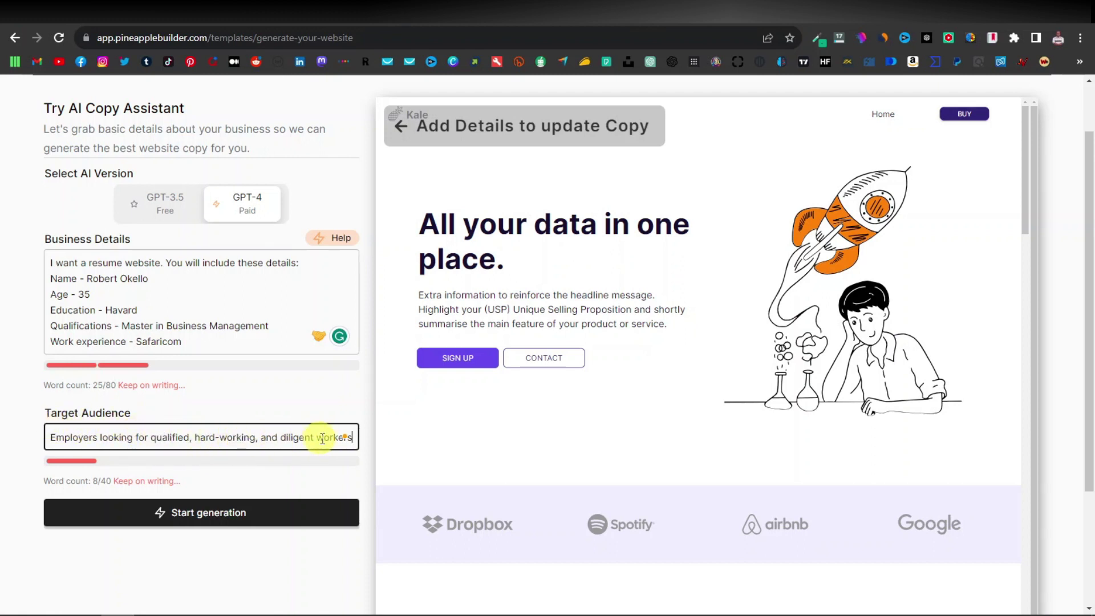
{"action": "left_click", "coordinate": [260, 513]}
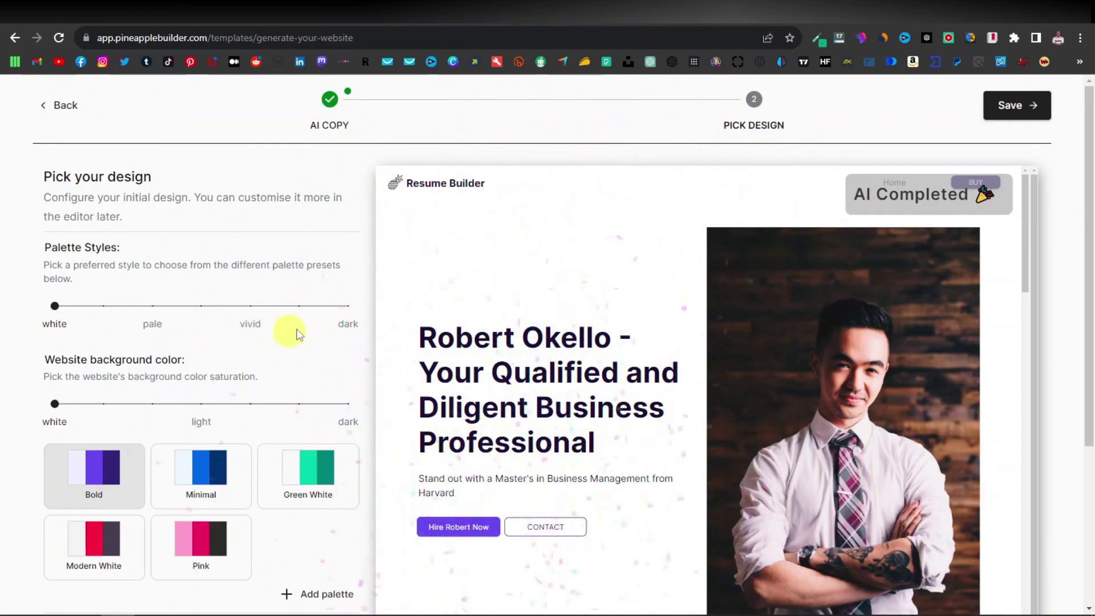
{"action": "scroll", "coordinate": [221, 285], "scroll_direction": "down", "scroll_amount": 1}
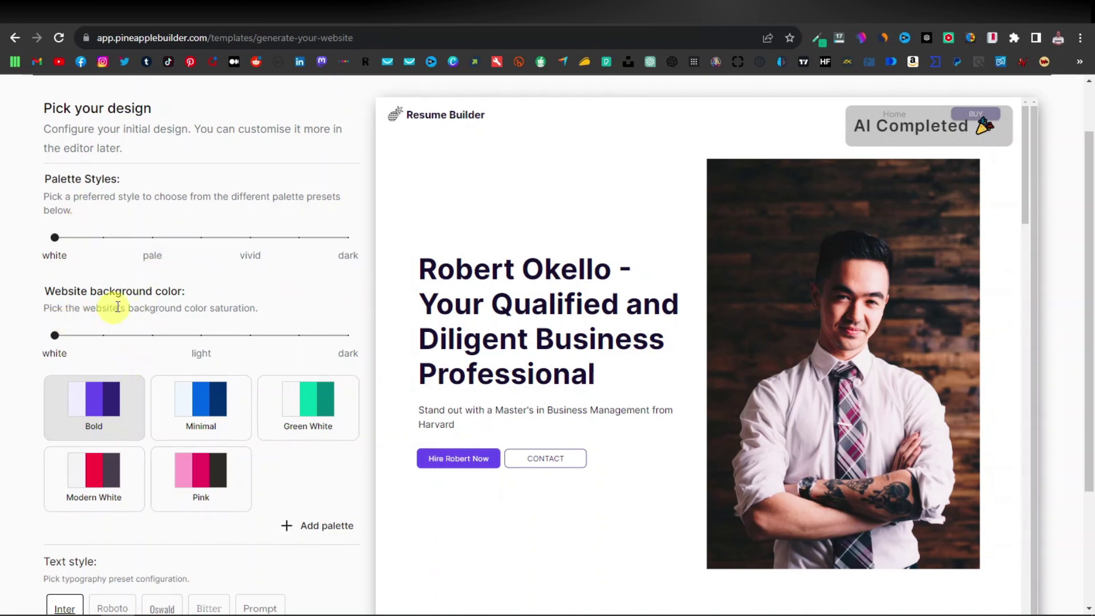
{"action": "scroll", "coordinate": [142, 265], "scroll_direction": "down", "scroll_amount": 2}
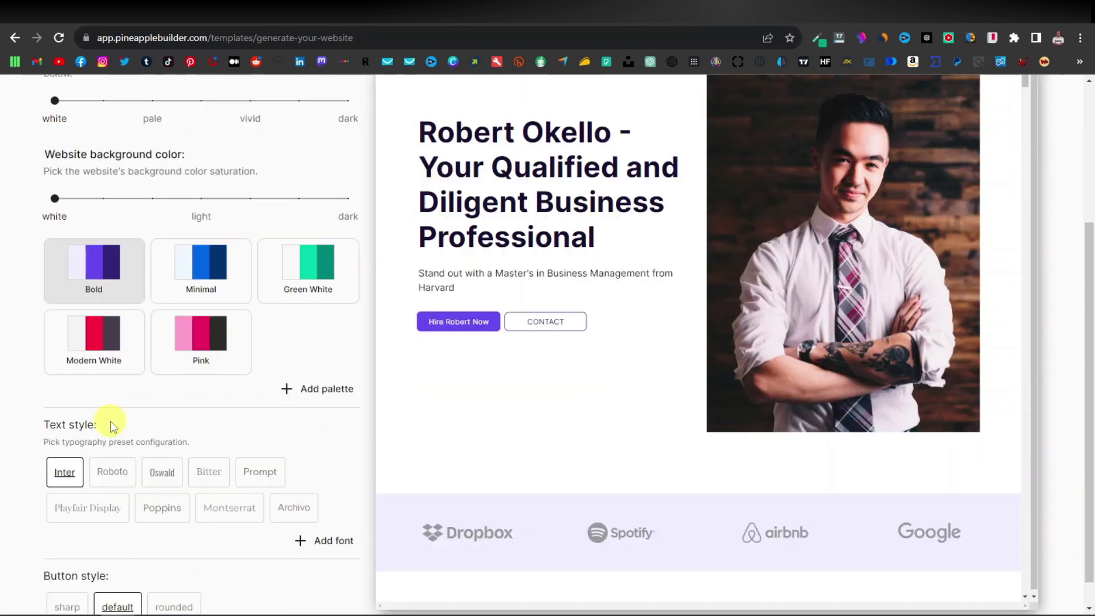
{"action": "scroll", "coordinate": [103, 485], "scroll_direction": "down", "scroll_amount": 1}
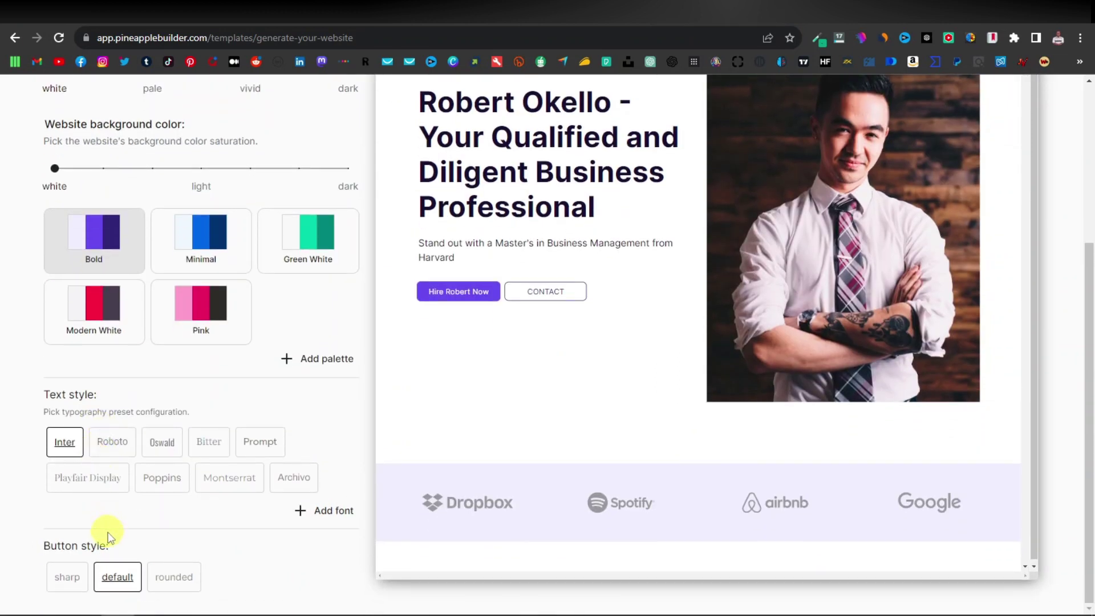
{"action": "scroll", "coordinate": [107, 536], "scroll_direction": "up", "scroll_amount": 4}
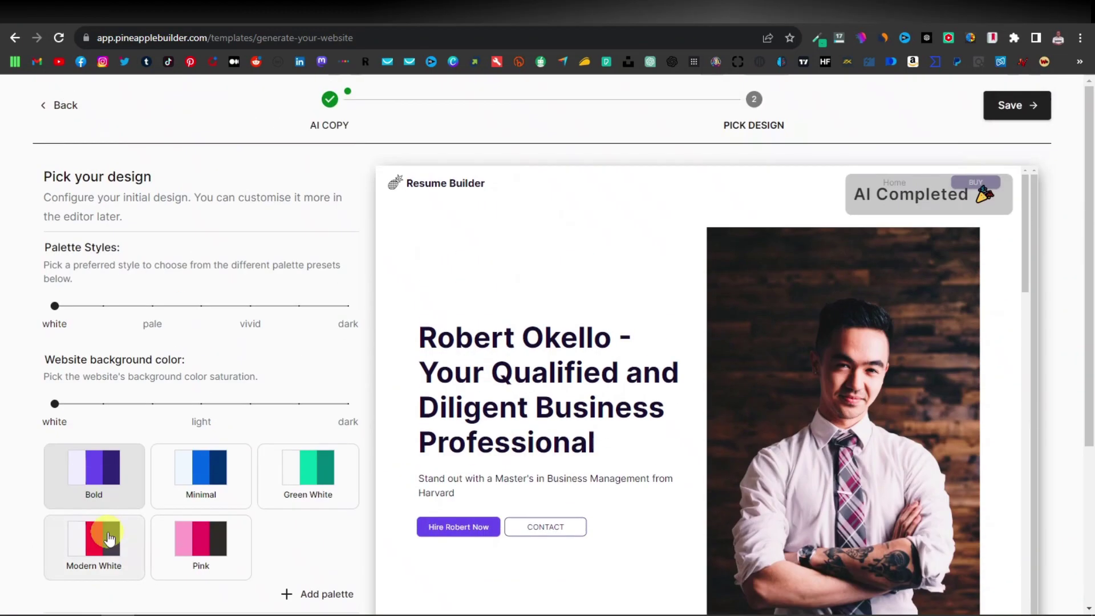
Preview the pale and vivid palette styles, then settle on dark for the Orange Dark look.
{"action": "left_click", "coordinate": [151, 308]}
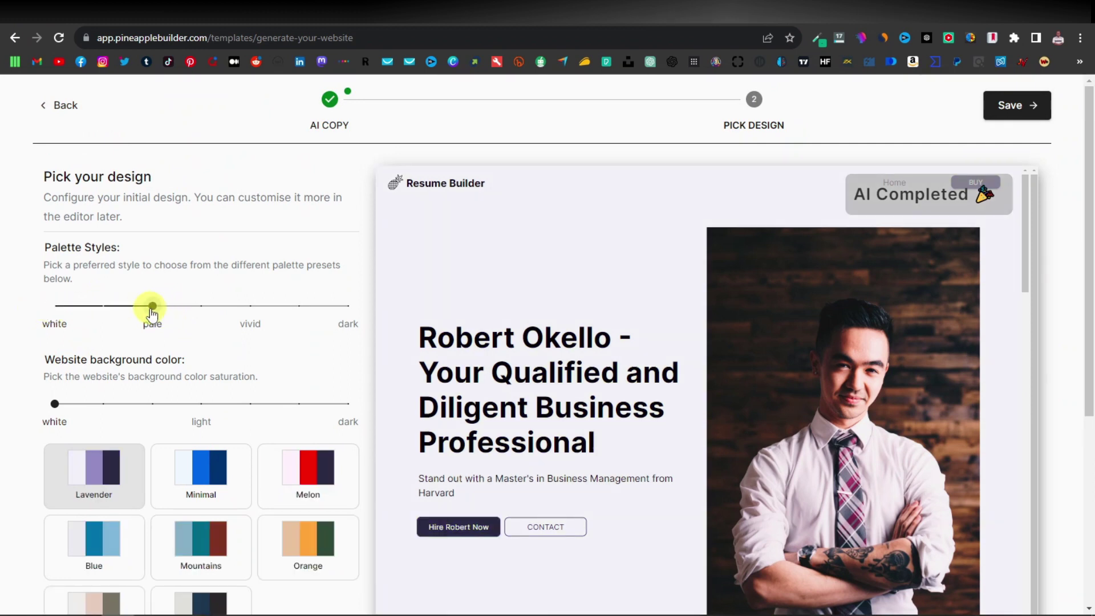
{"action": "scroll", "coordinate": [590, 296], "scroll_direction": "down", "scroll_amount": 5}
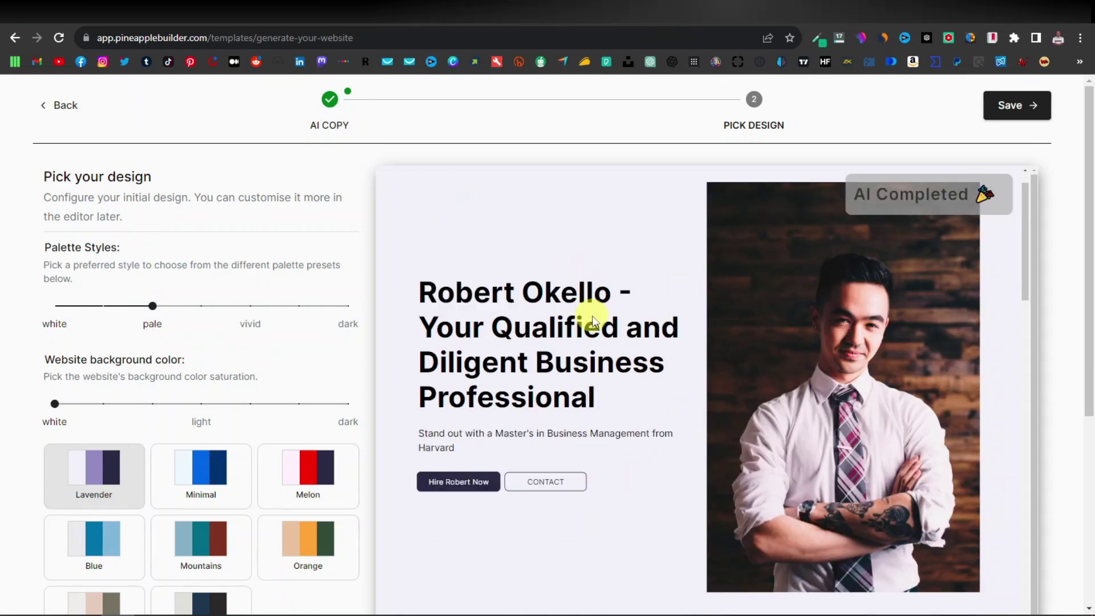
{"action": "scroll", "coordinate": [591, 313], "scroll_direction": "up", "scroll_amount": 5}
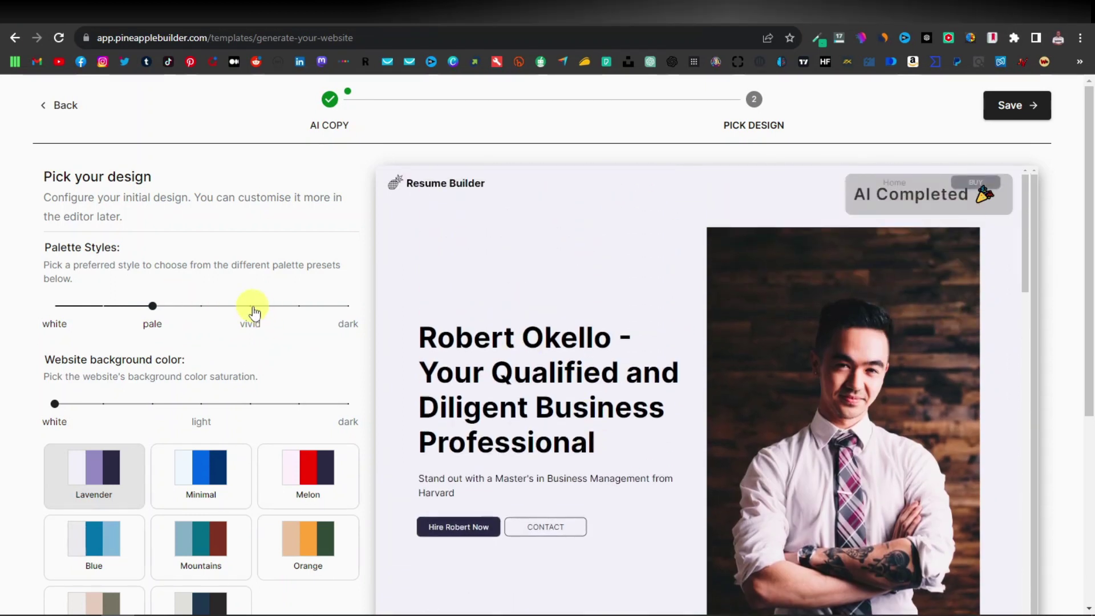
{"action": "left_click", "coordinate": [251, 309]}
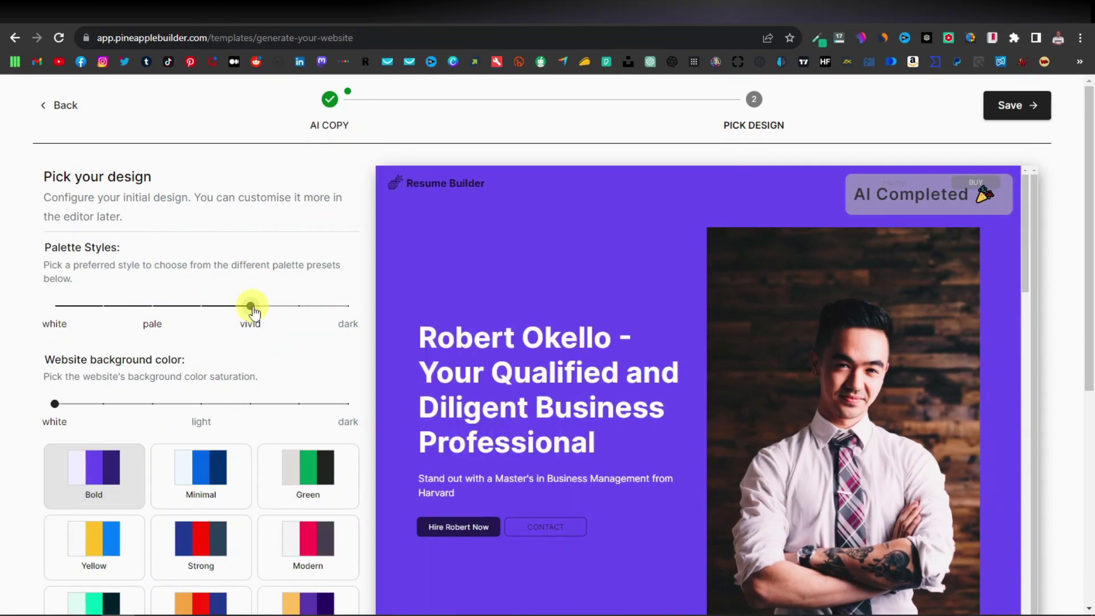
{"action": "left_click", "coordinate": [348, 306]}
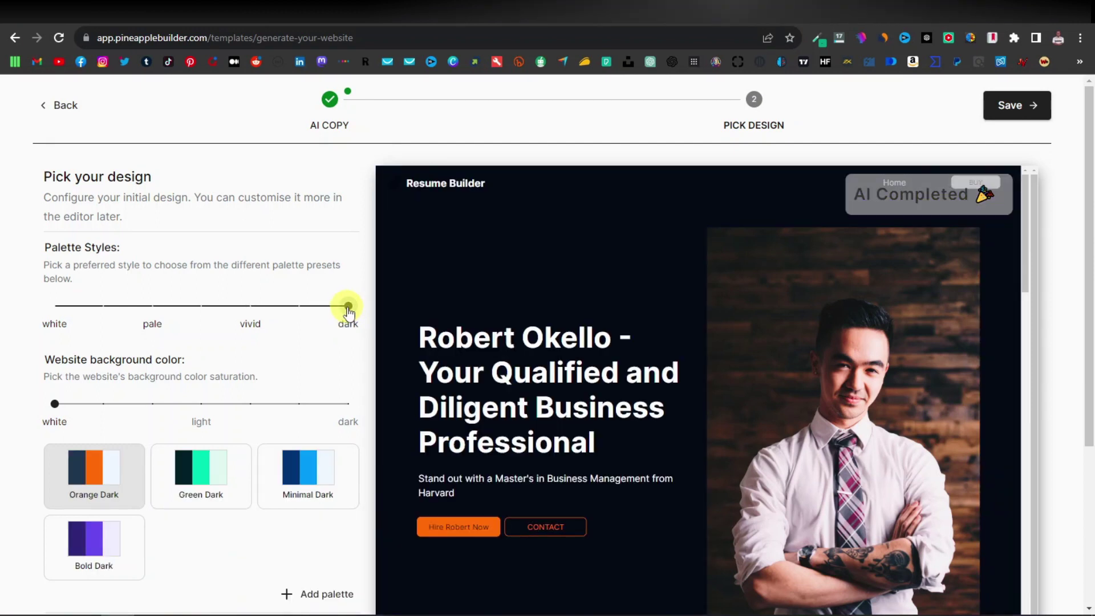
{"action": "scroll", "coordinate": [604, 313], "scroll_direction": "down", "scroll_amount": 6}
{"action": "scroll", "coordinate": [604, 313], "scroll_direction": "up", "scroll_amount": 4}
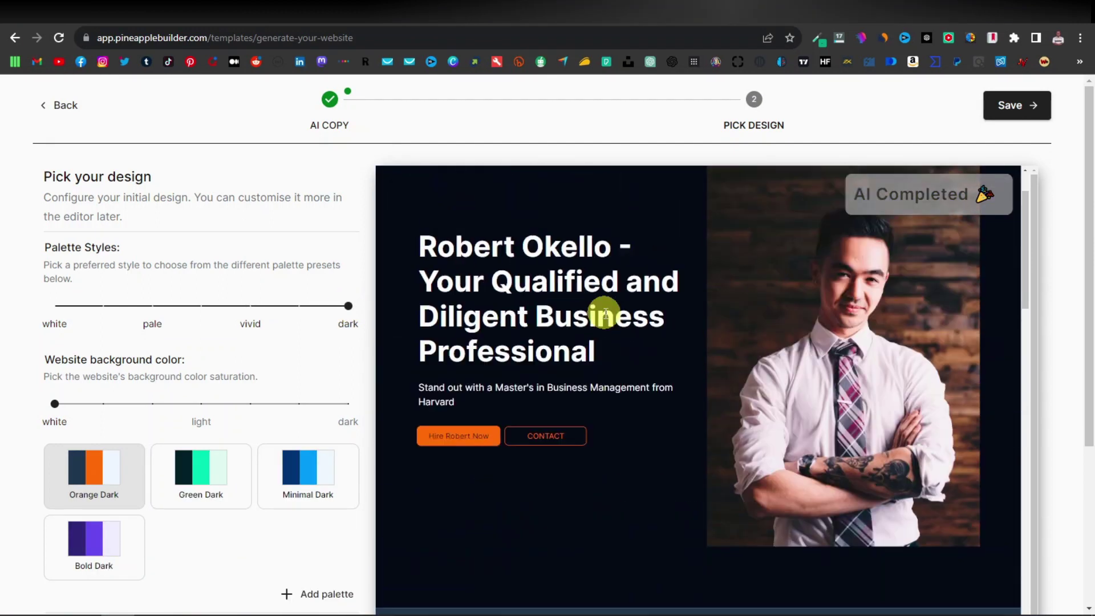
{"action": "scroll", "coordinate": [604, 313], "scroll_direction": "up", "scroll_amount": 2}
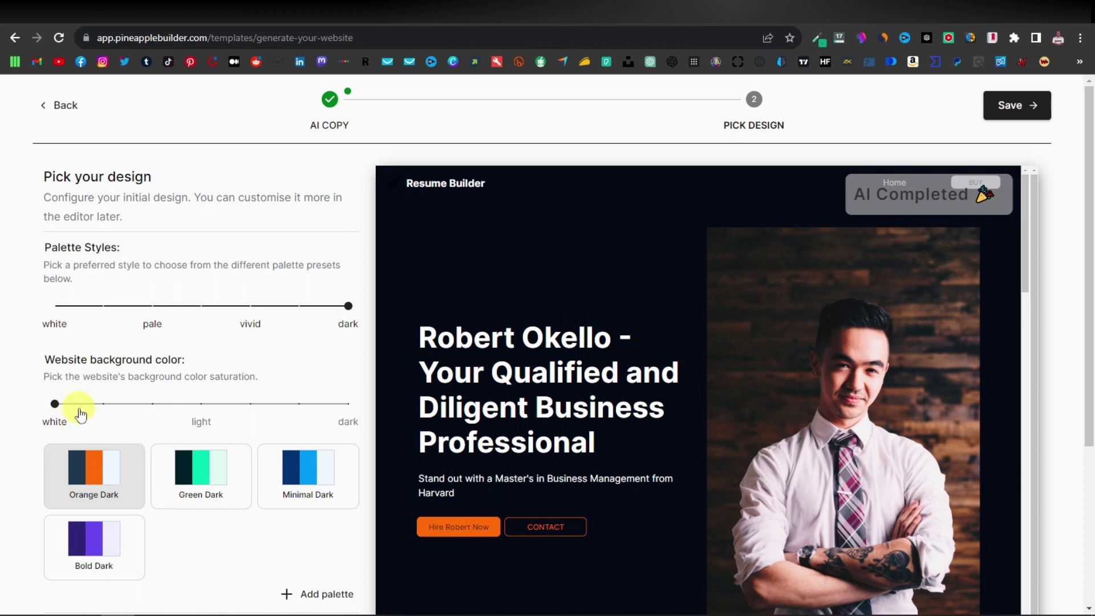
{"action": "left_click_drag", "start_coordinate": [51, 406], "coordinate": [105, 408]}
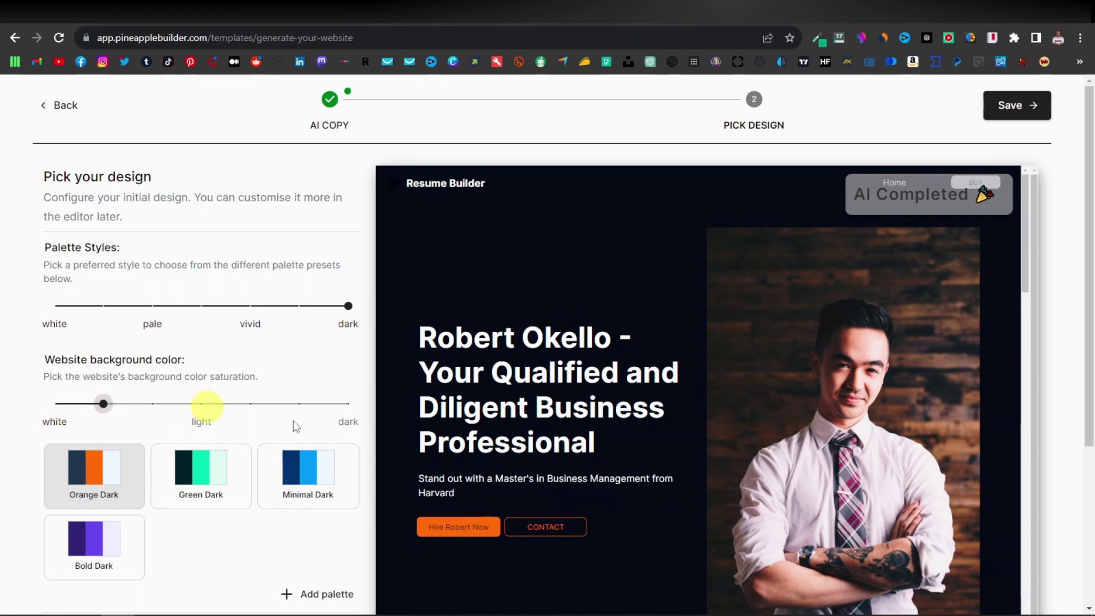
{"action": "scroll", "coordinate": [566, 395], "scroll_direction": "down", "scroll_amount": 10}
{"action": "scroll", "coordinate": [556, 397], "scroll_direction": "down", "scroll_amount": 10}
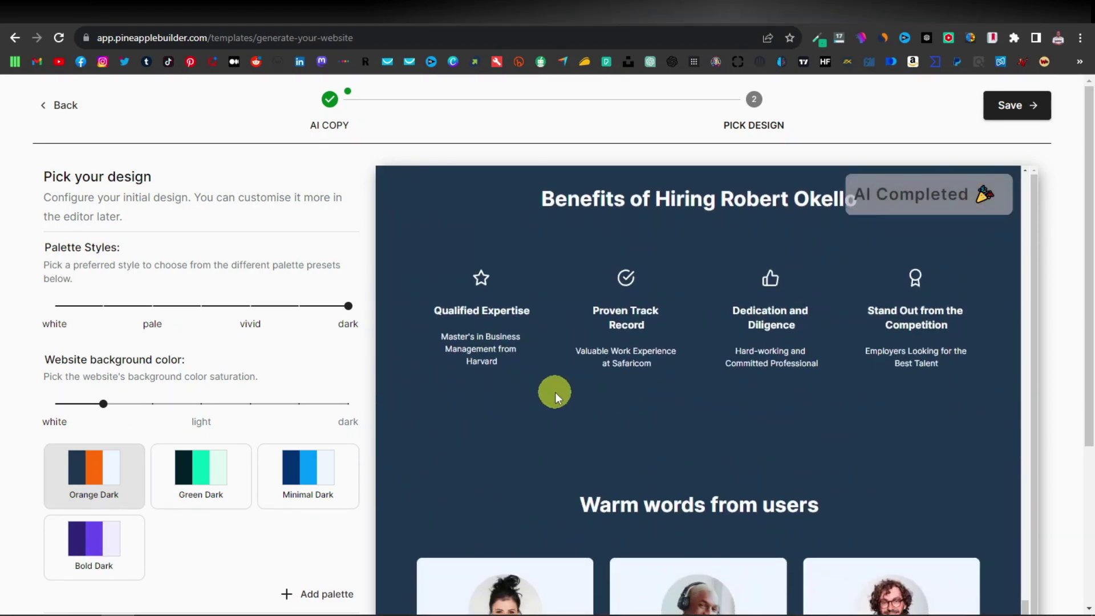
{"action": "scroll", "coordinate": [555, 392], "scroll_direction": "up", "scroll_amount": 2}
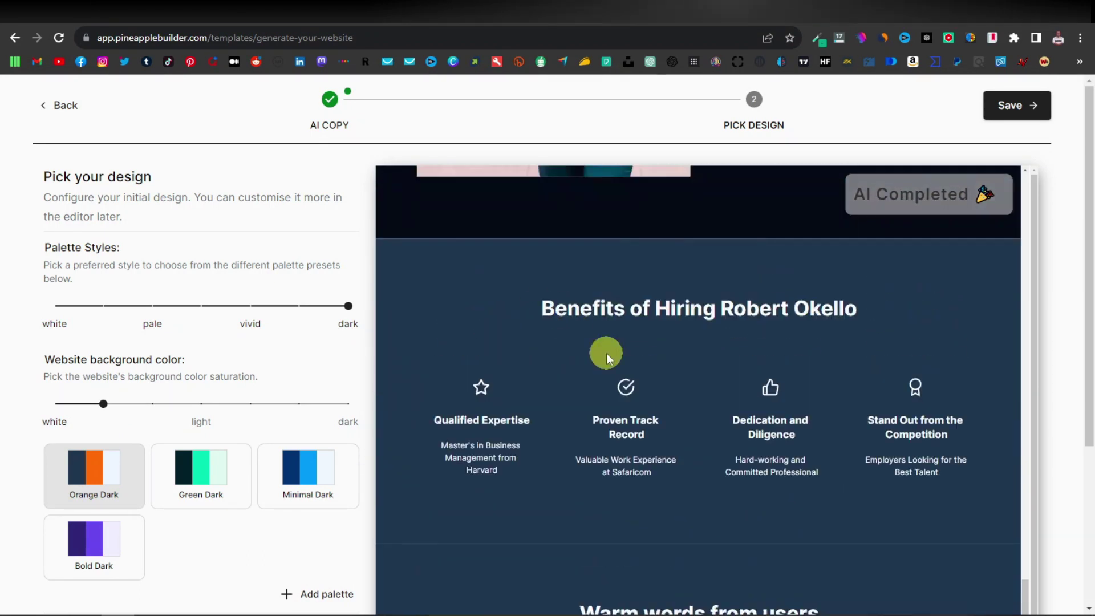
{"action": "left_click", "coordinate": [153, 405]}
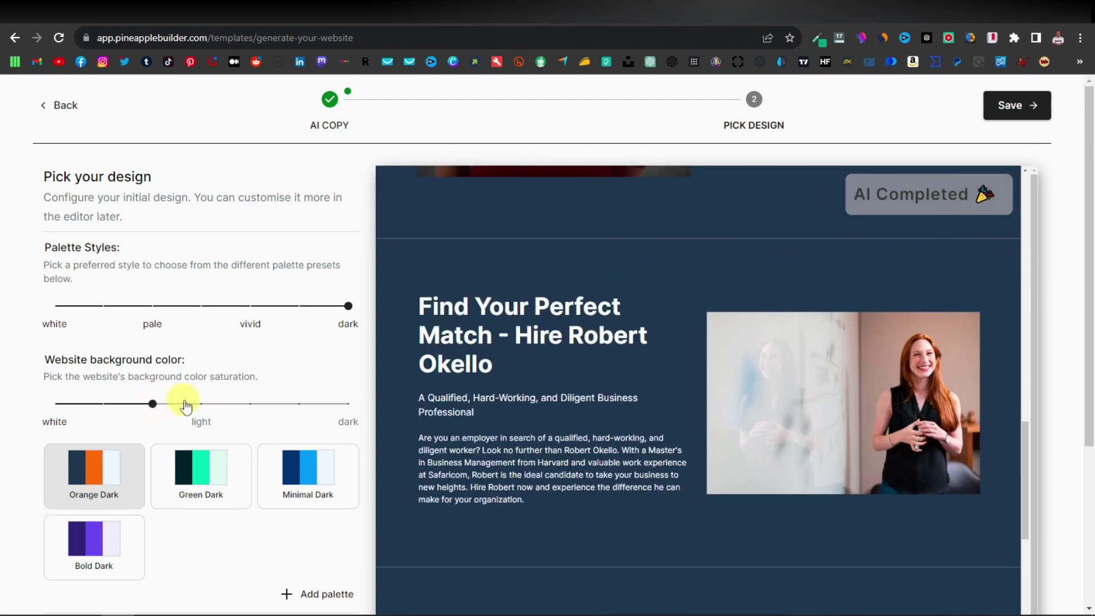
{"action": "left_click", "coordinate": [199, 404]}
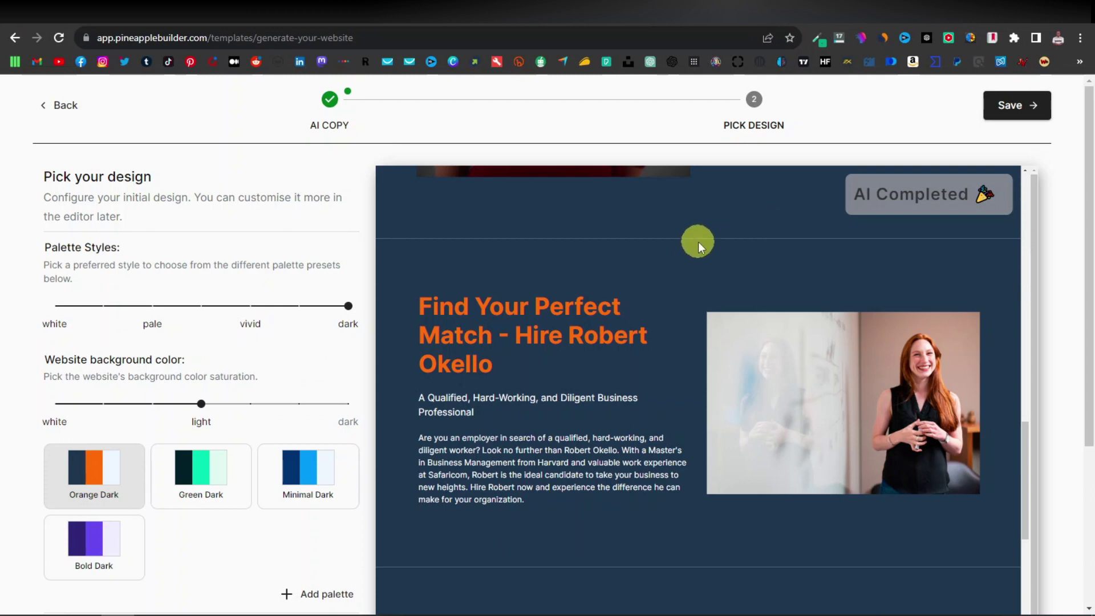
{"action": "left_click", "coordinate": [250, 404]}
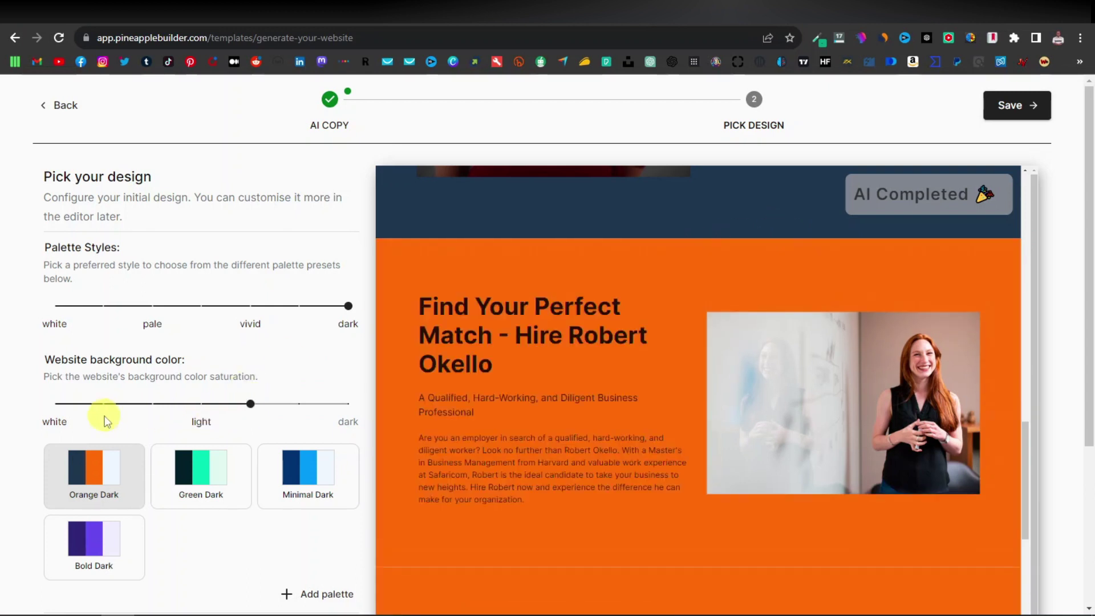
{"action": "left_click", "coordinate": [57, 405]}
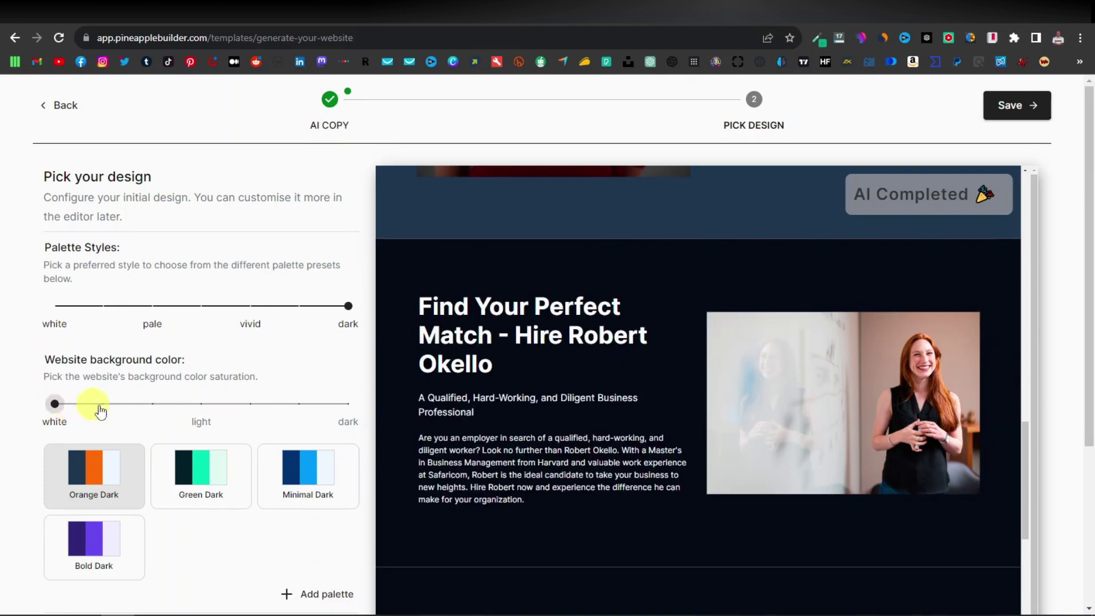
{"action": "scroll", "coordinate": [101, 476], "scroll_direction": "down", "scroll_amount": 3}
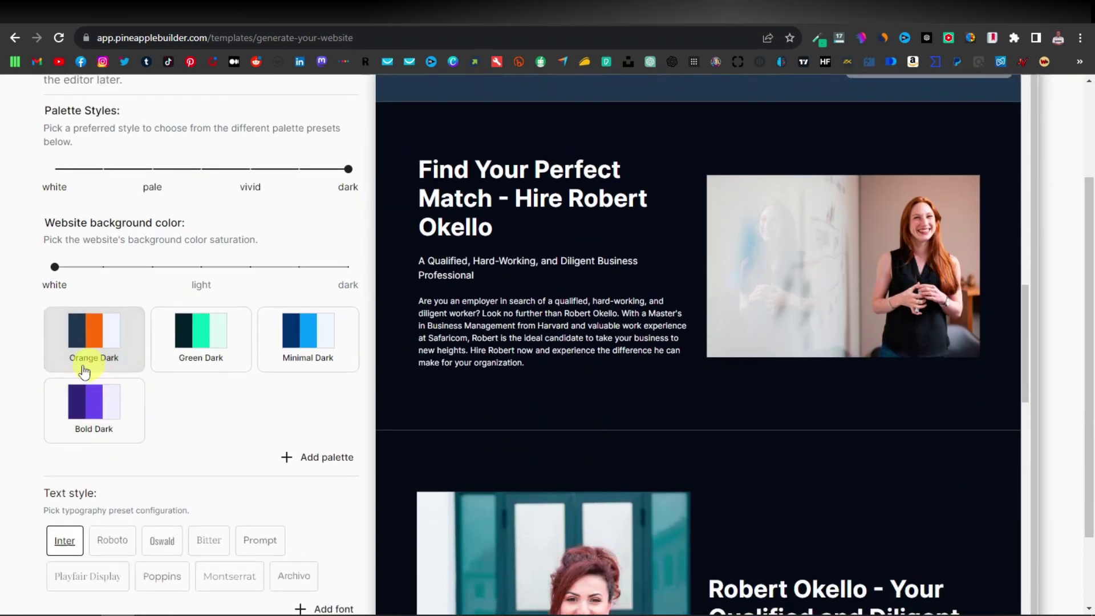
{"action": "left_click", "coordinate": [196, 358]}
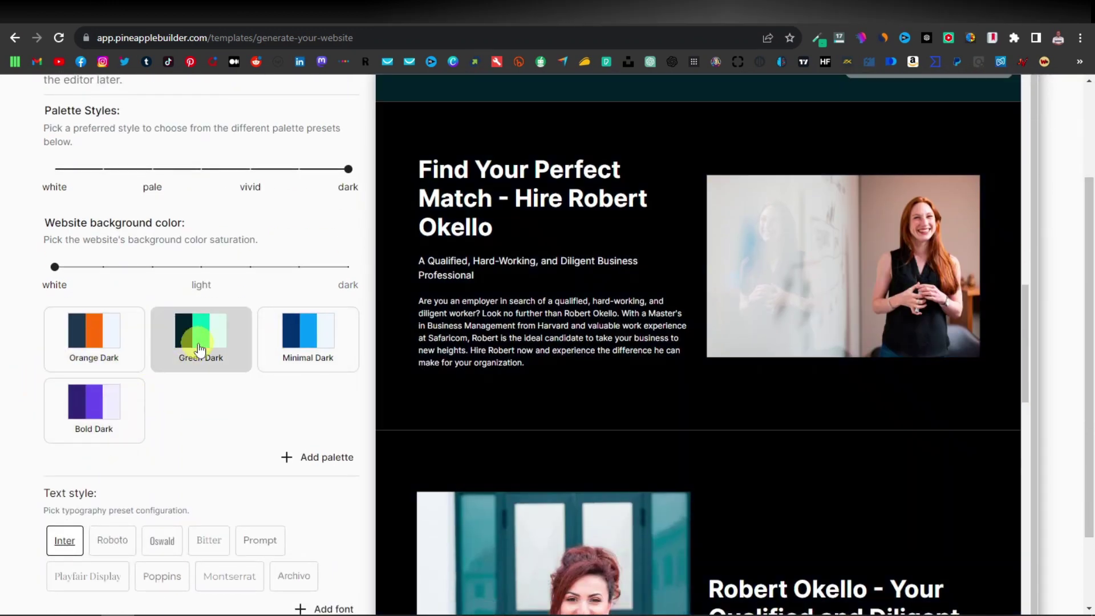
{"action": "left_click", "coordinate": [301, 341]}
{"action": "left_click", "coordinate": [317, 334]}
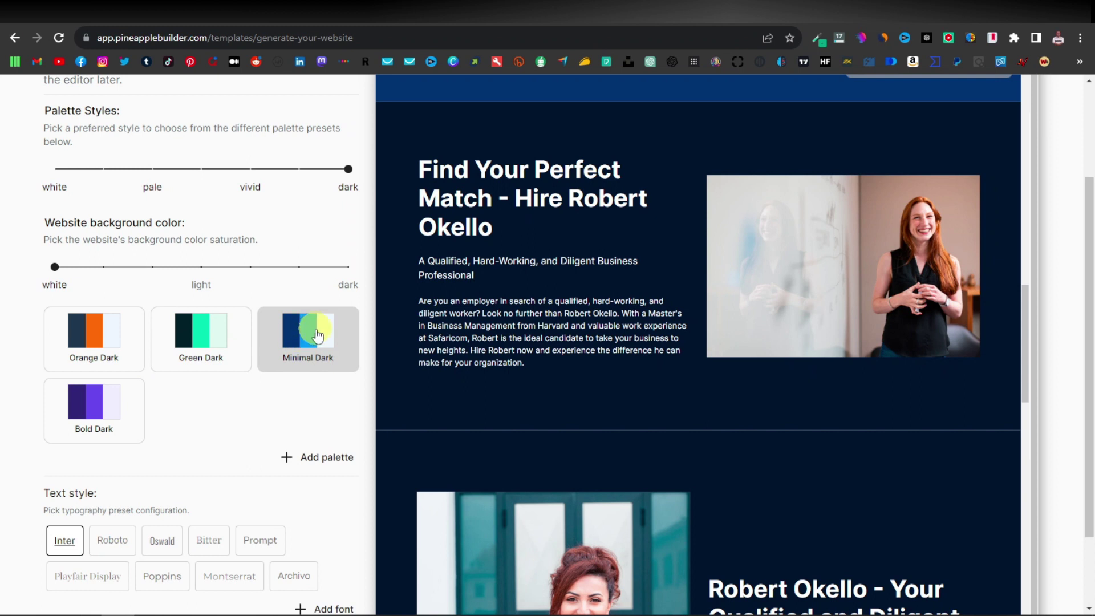
{"action": "left_click", "coordinate": [100, 400]}
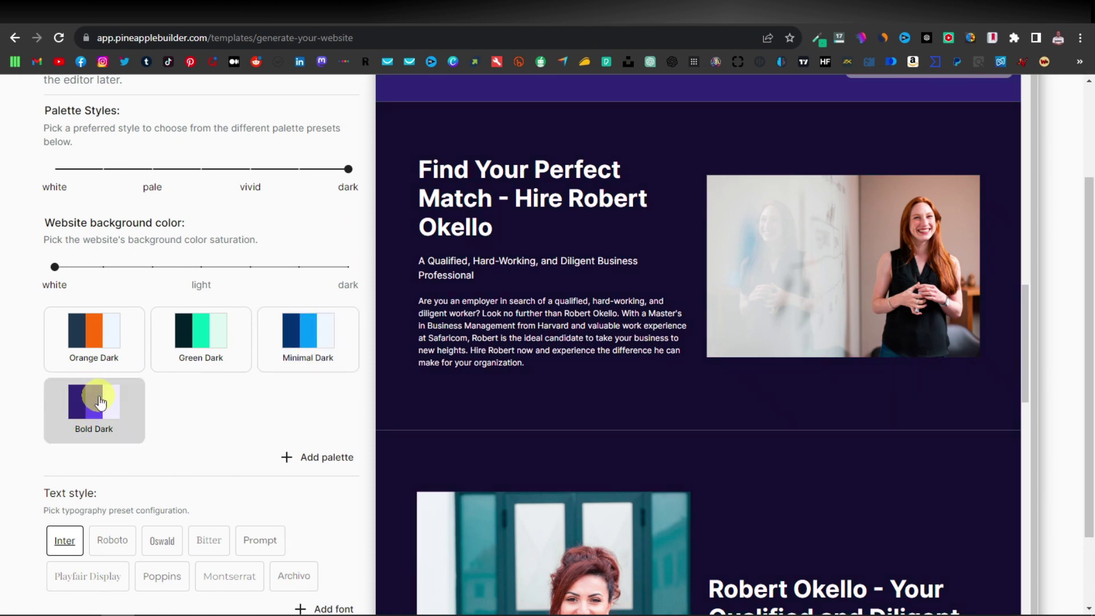
{"action": "left_click", "coordinate": [183, 333]}
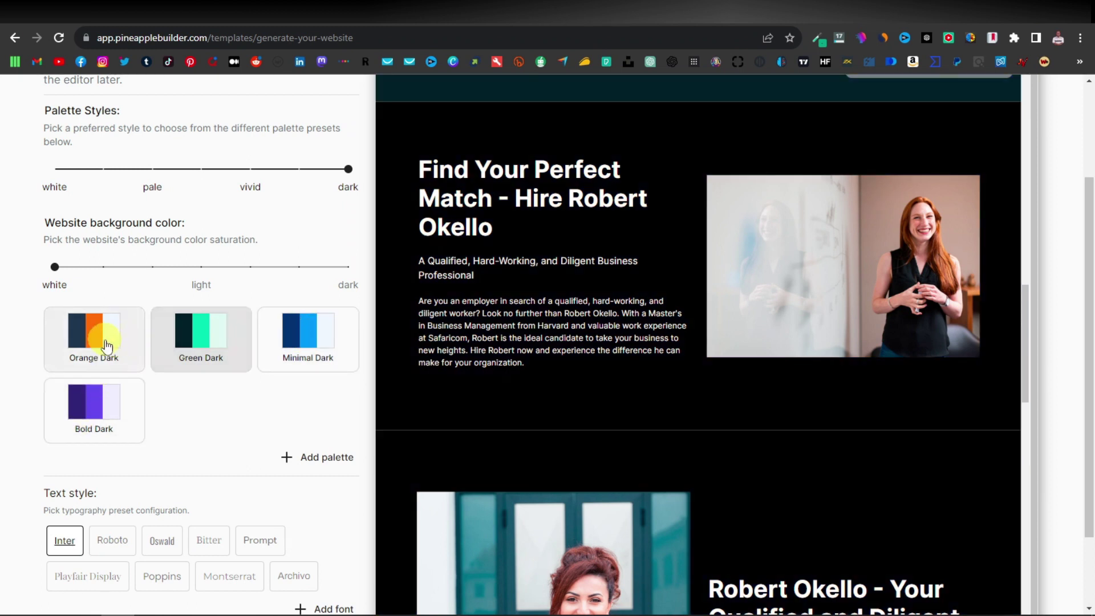
{"action": "left_click", "coordinate": [106, 345]}
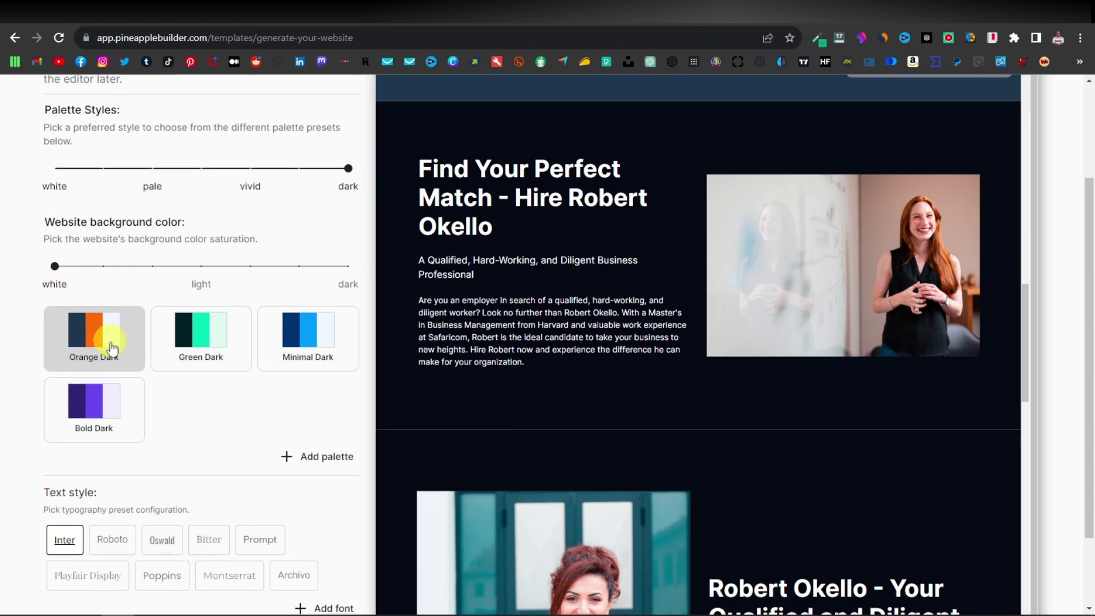
{"action": "scroll", "coordinate": [112, 348], "scroll_direction": "down", "scroll_amount": 2}
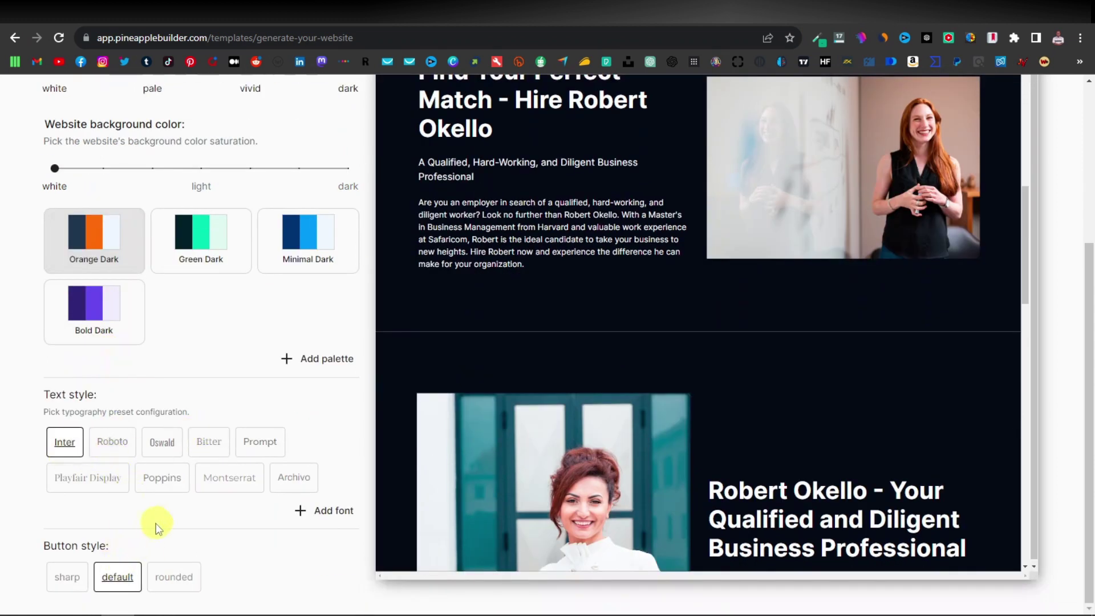
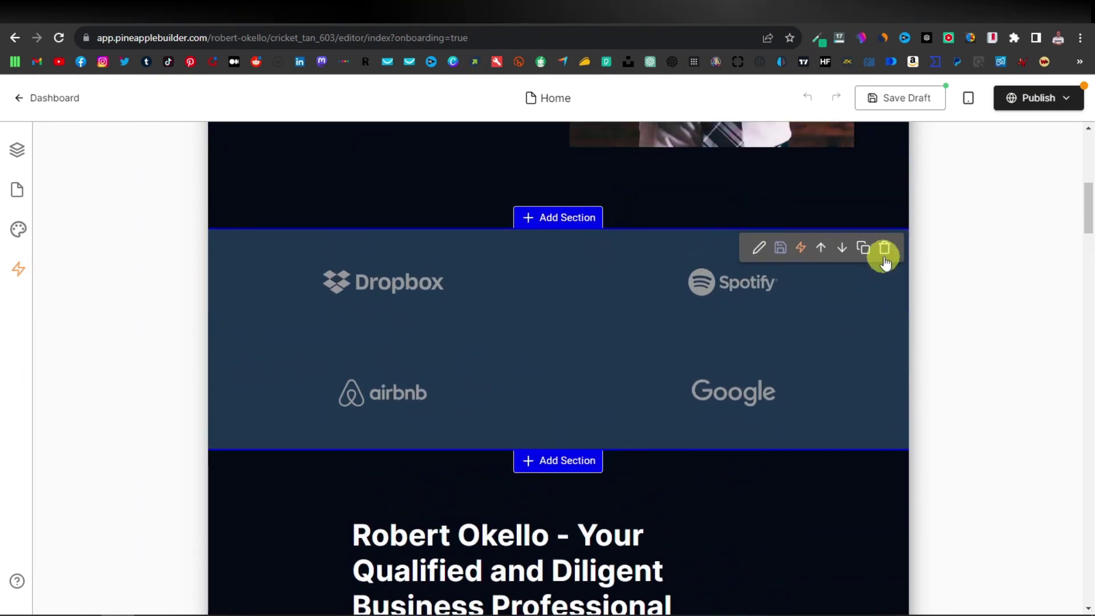
Delete the Dropbox, Spotify, airbnb and Google logo strip, then review the remaining Home page sections.
{"action": "left_click", "coordinate": [888, 249]}
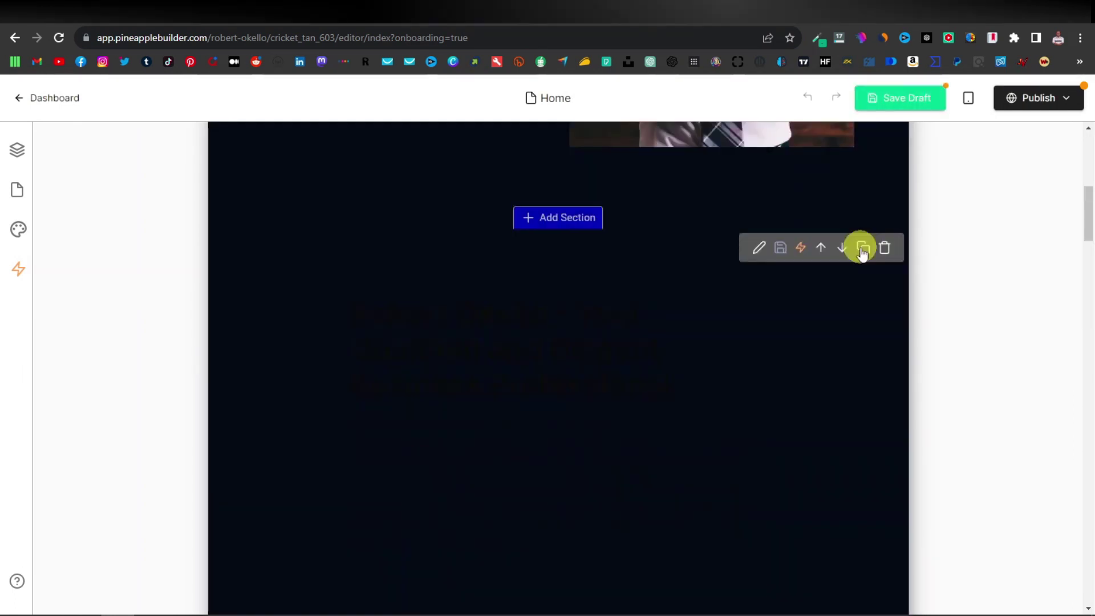
{"action": "scroll", "coordinate": [465, 338], "scroll_direction": "down", "scroll_amount": 3}
{"action": "scroll", "coordinate": [460, 306], "scroll_direction": "up", "scroll_amount": 1}
{"action": "scroll", "coordinate": [463, 347], "scroll_direction": "down", "scroll_amount": 6}
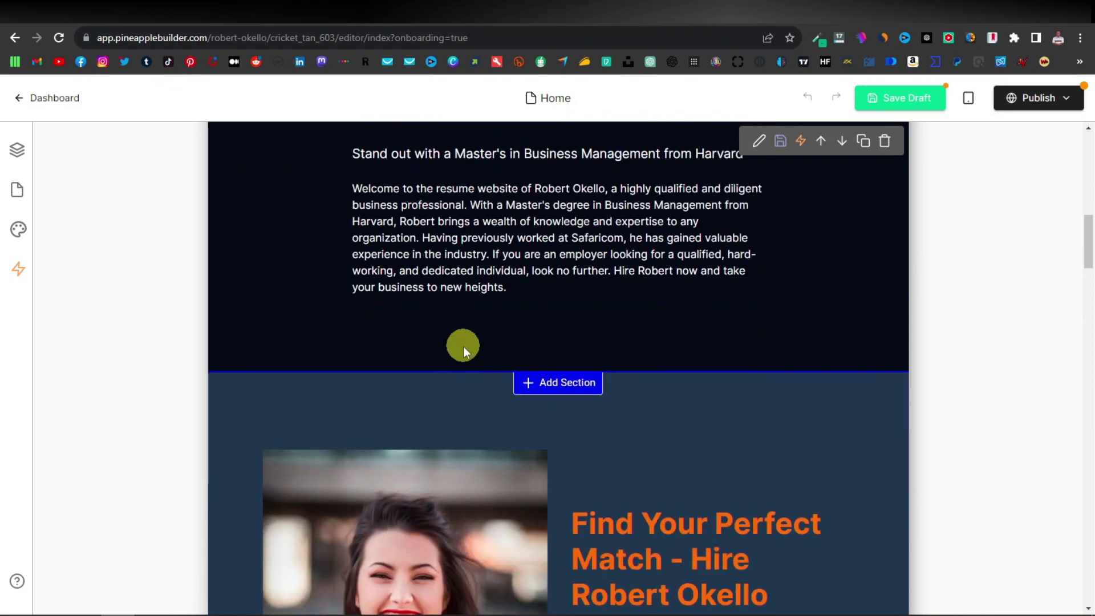
{"action": "scroll", "coordinate": [463, 348], "scroll_direction": "down", "scroll_amount": 2}
{"action": "scroll", "coordinate": [505, 326], "scroll_direction": "down", "scroll_amount": 6}
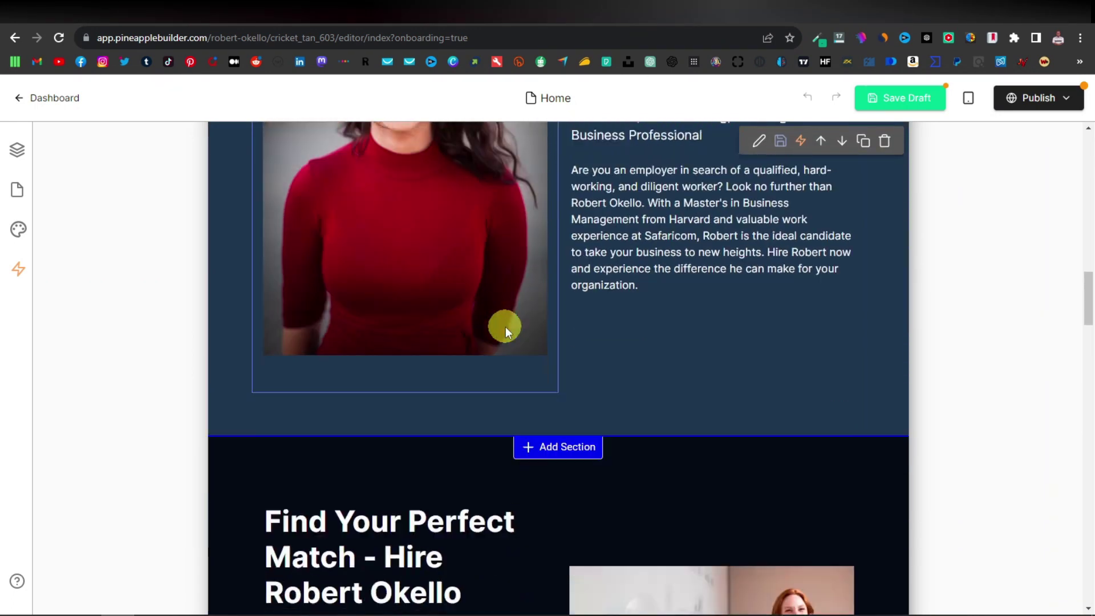
{"action": "scroll", "coordinate": [505, 327], "scroll_direction": "up", "scroll_amount": 7}
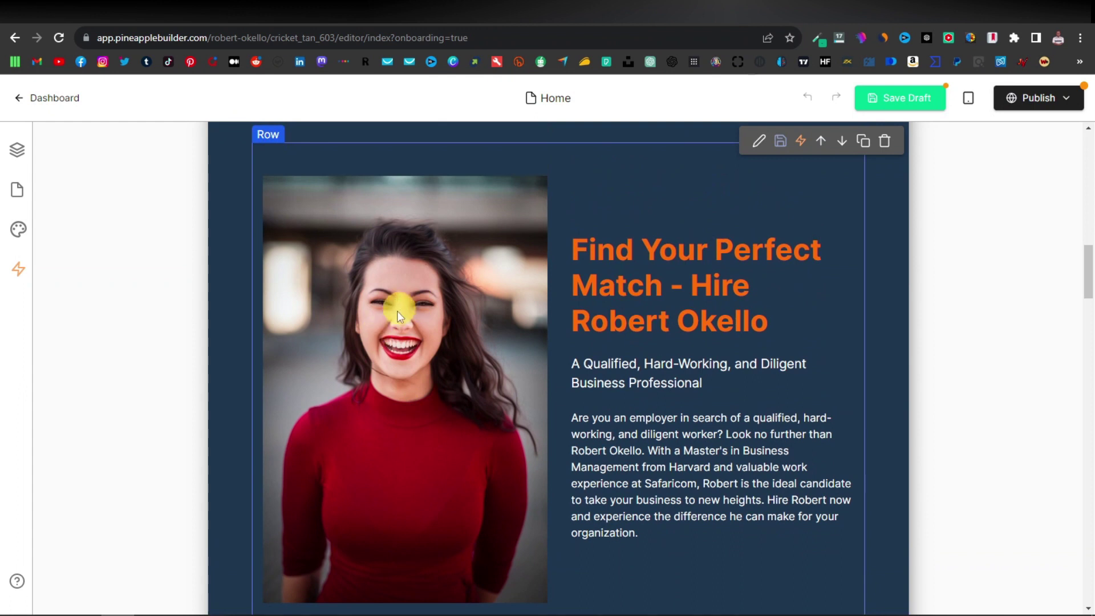
{"action": "scroll", "coordinate": [422, 320], "scroll_direction": "down", "scroll_amount": 7}
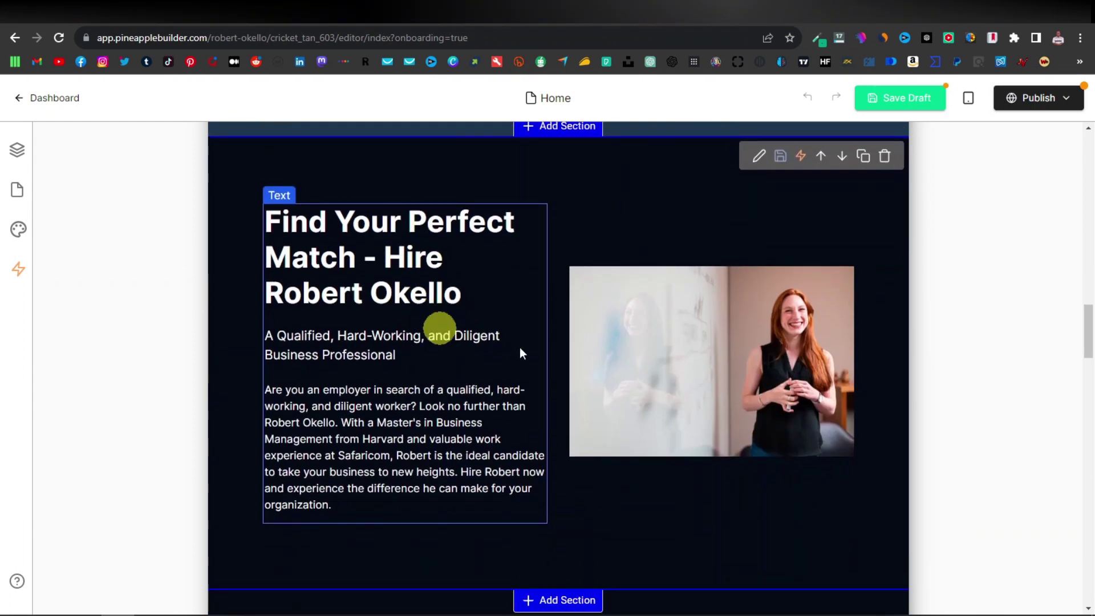
{"action": "scroll", "coordinate": [769, 351], "scroll_direction": "down", "scroll_amount": 8}
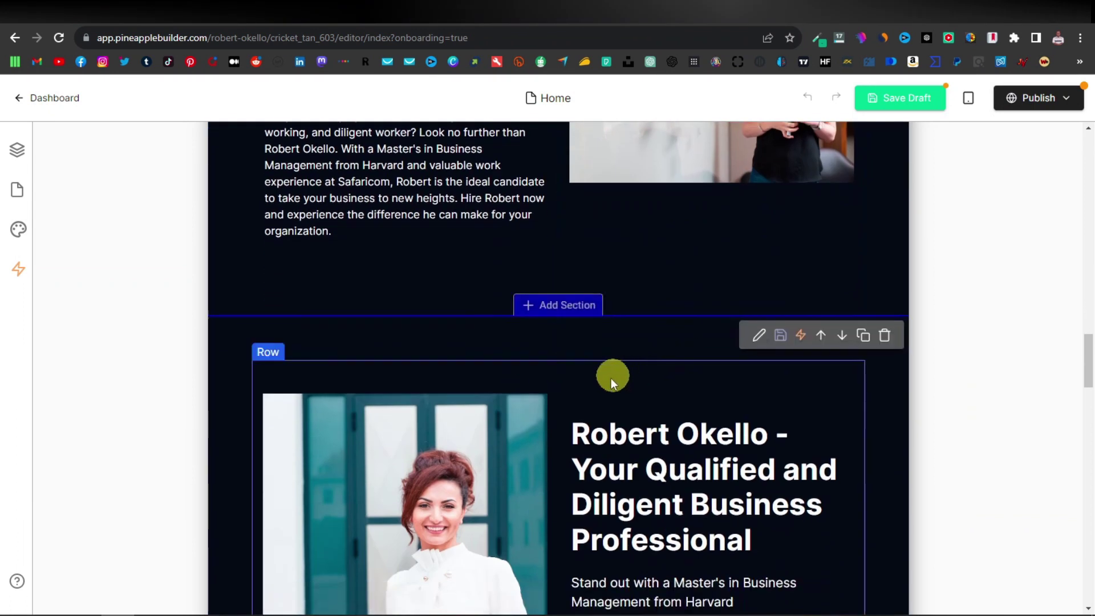
{"action": "scroll", "coordinate": [457, 409], "scroll_direction": "down", "scroll_amount": 7}
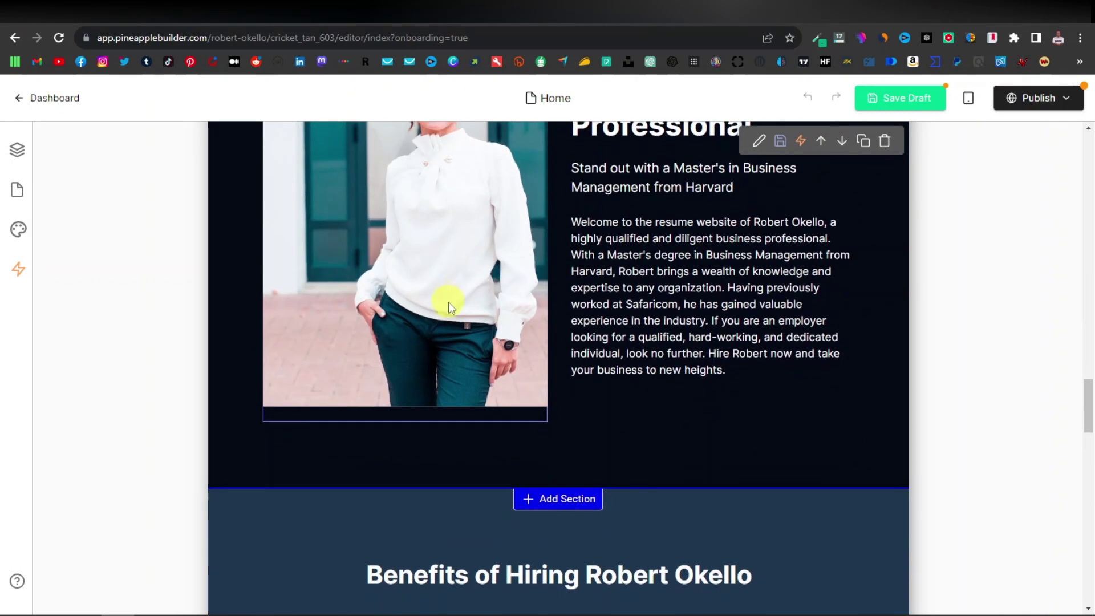
{"action": "scroll", "coordinate": [448, 302], "scroll_direction": "up", "scroll_amount": 4}
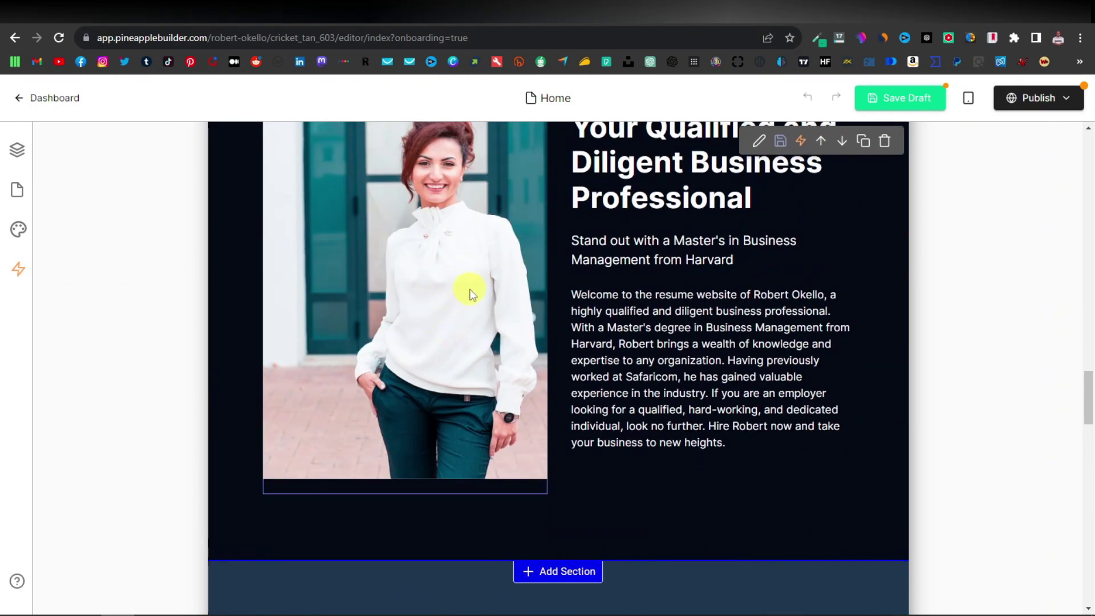
{"action": "scroll", "coordinate": [470, 288], "scroll_direction": "up", "scroll_amount": 1}
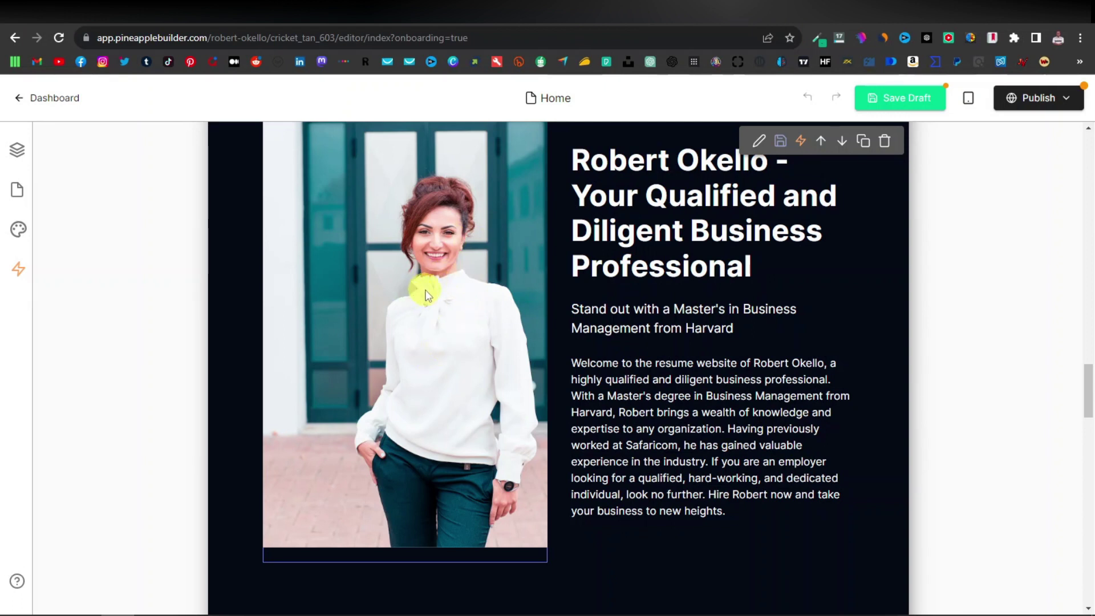
{"action": "scroll", "coordinate": [426, 311], "scroll_direction": "up", "scroll_amount": 1}
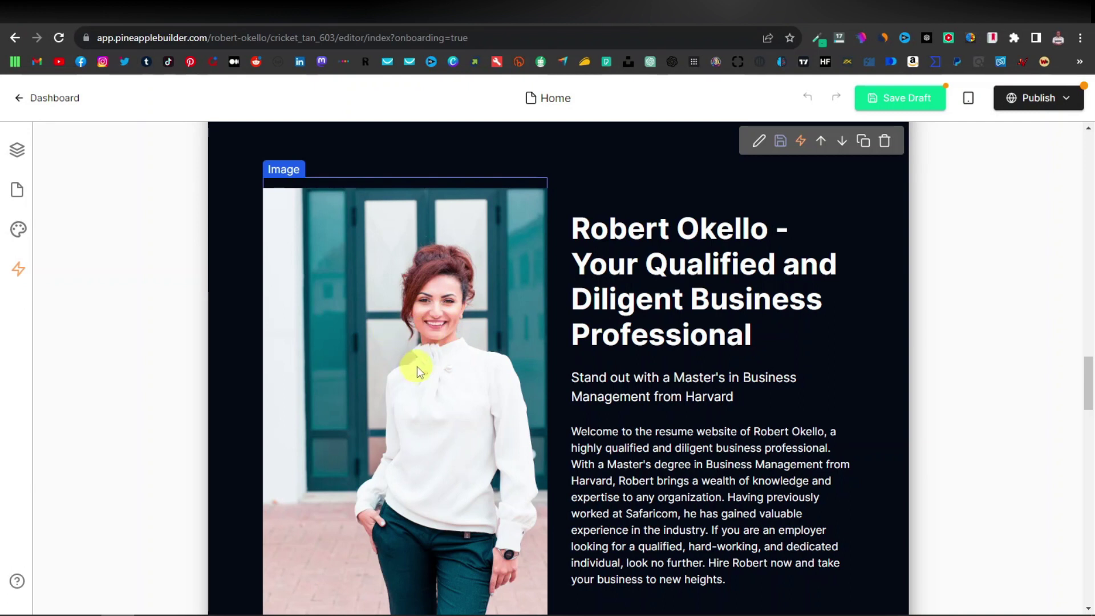
{"action": "scroll", "coordinate": [452, 327], "scroll_direction": "down", "scroll_amount": 1}
{"action": "scroll", "coordinate": [450, 320], "scroll_direction": "up", "scroll_amount": 1}
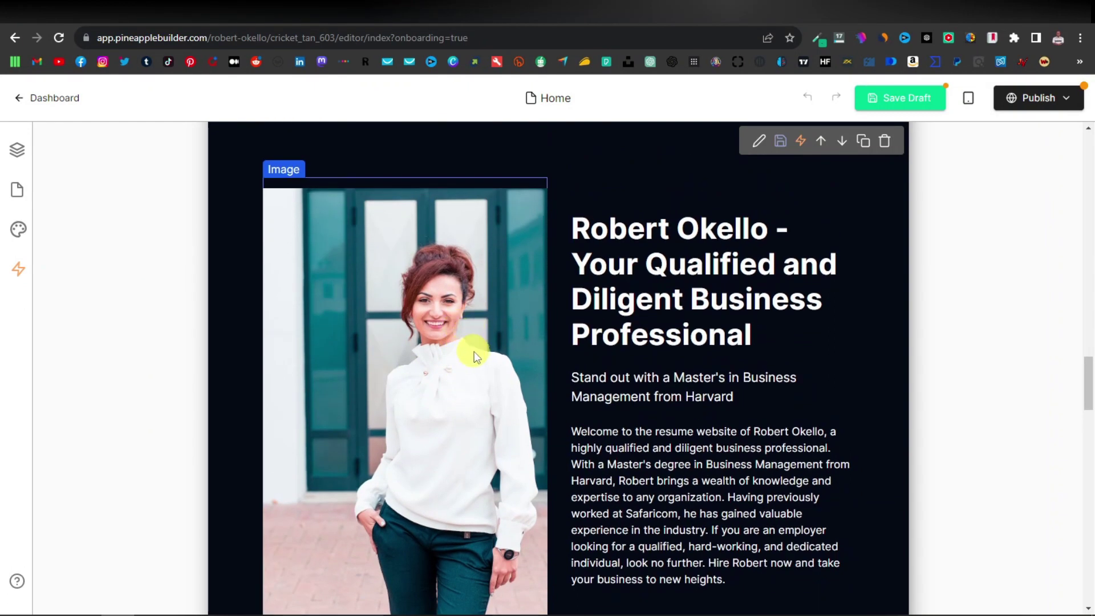
{"action": "scroll", "coordinate": [478, 293], "scroll_direction": "down", "scroll_amount": 3}
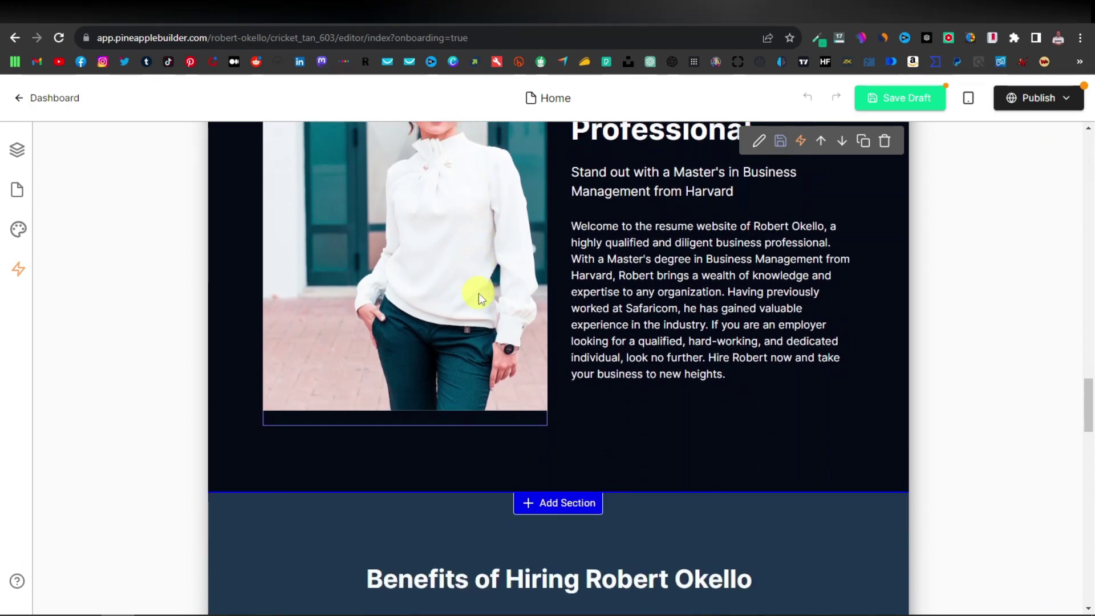
{"action": "scroll", "coordinate": [478, 293], "scroll_direction": "down", "scroll_amount": 5}
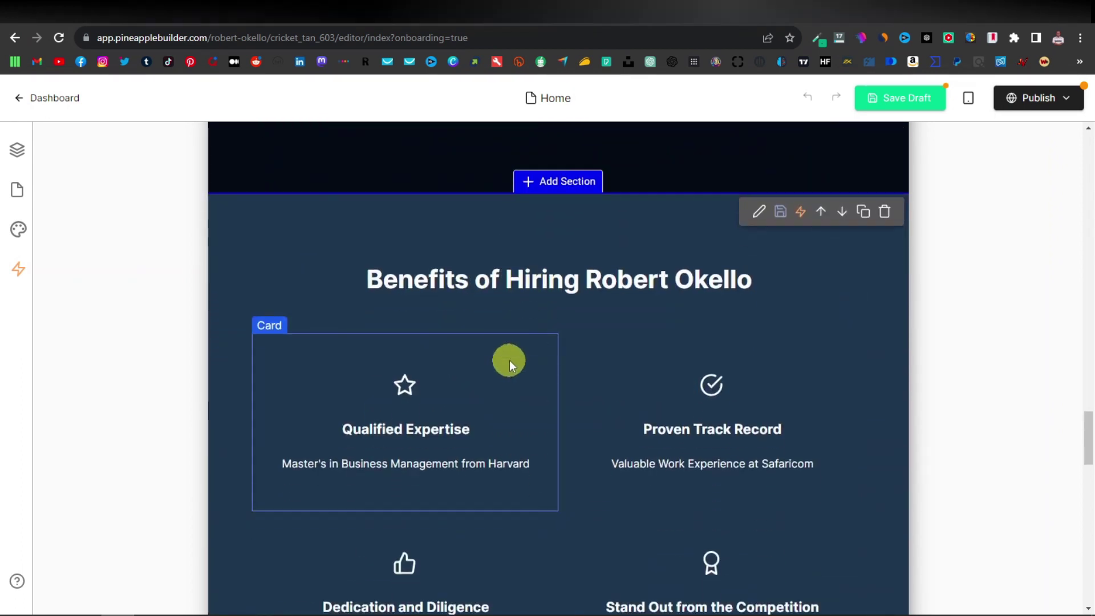
{"action": "scroll", "coordinate": [508, 360], "scroll_direction": "down", "scroll_amount": 1}
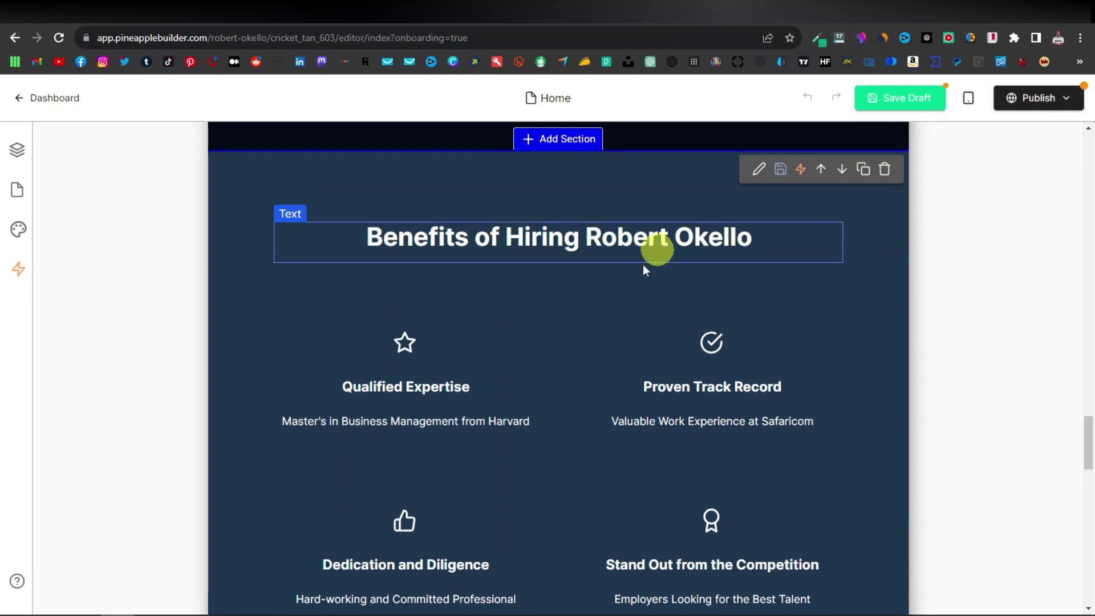
{"action": "scroll", "coordinate": [644, 269], "scroll_direction": "down", "scroll_amount": 1}
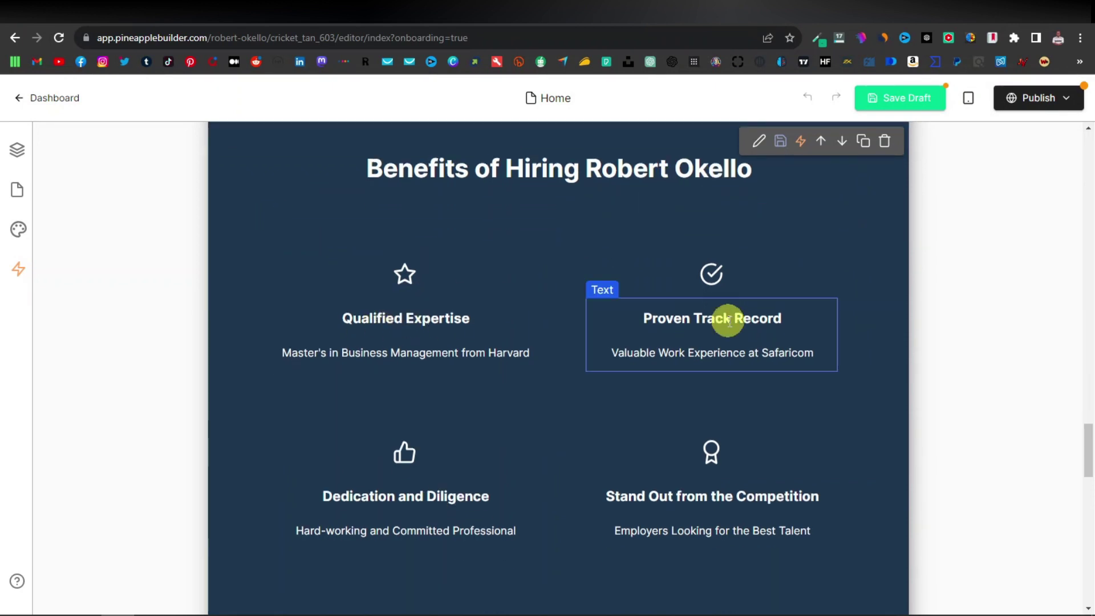
{"action": "scroll", "coordinate": [408, 427], "scroll_direction": "down", "scroll_amount": 3}
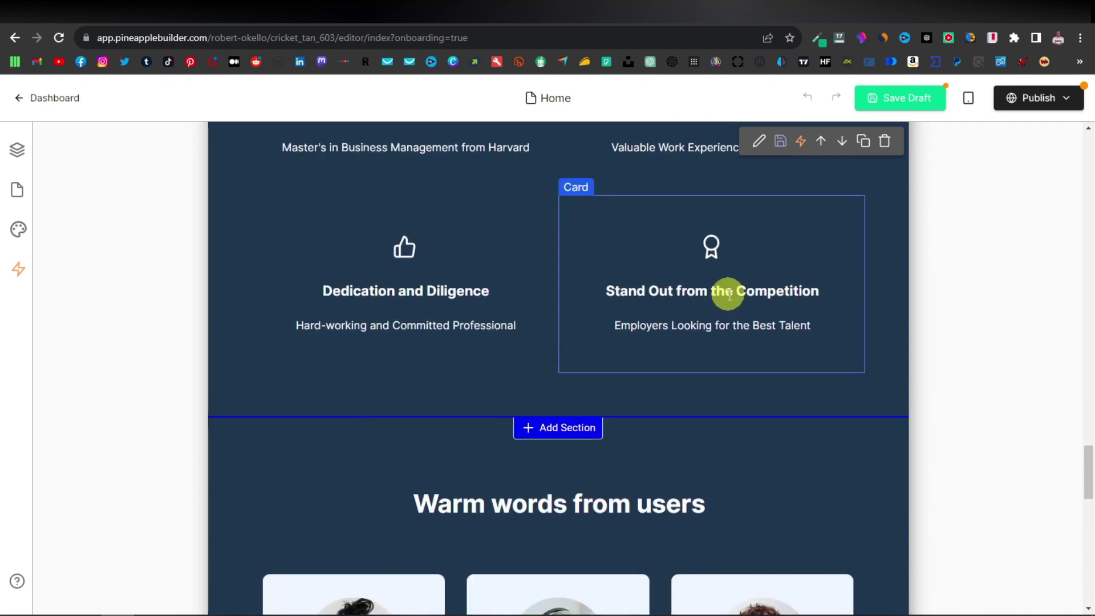
{"action": "scroll", "coordinate": [758, 281], "scroll_direction": "down", "scroll_amount": 1}
{"action": "scroll", "coordinate": [447, 290], "scroll_direction": "down", "scroll_amount": 5}
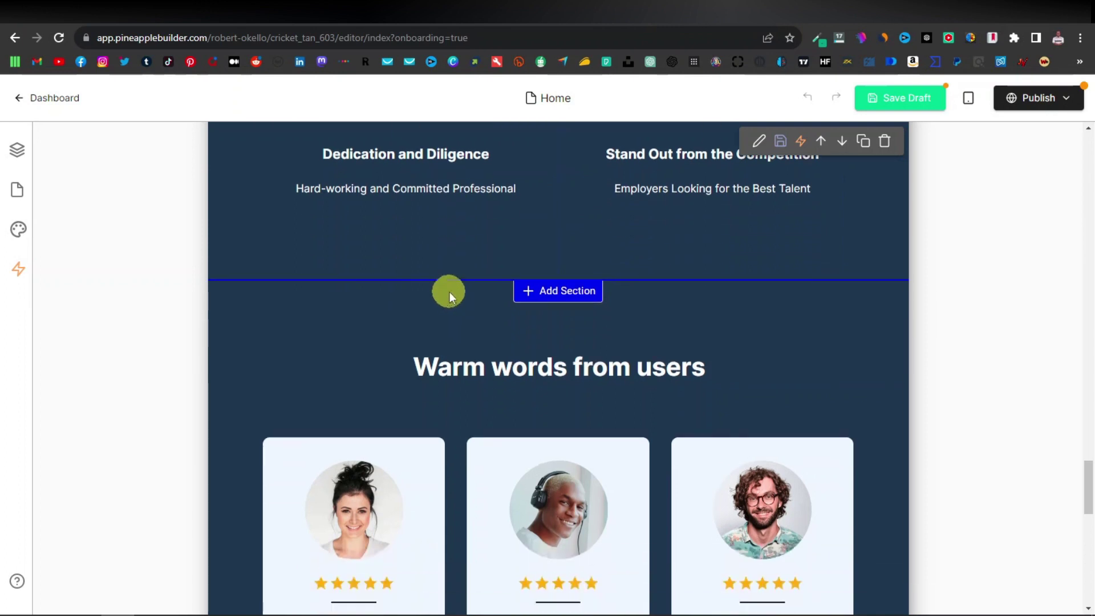
{"action": "scroll", "coordinate": [598, 255], "scroll_direction": "up", "scroll_amount": 1}
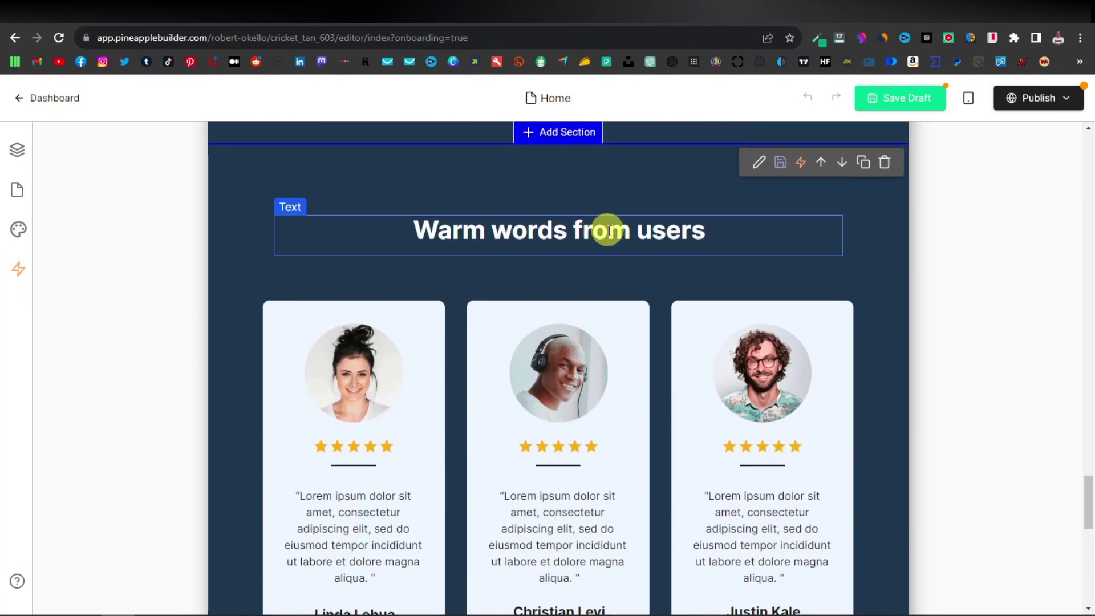
{"action": "scroll", "coordinate": [484, 298], "scroll_direction": "down", "scroll_amount": 1}
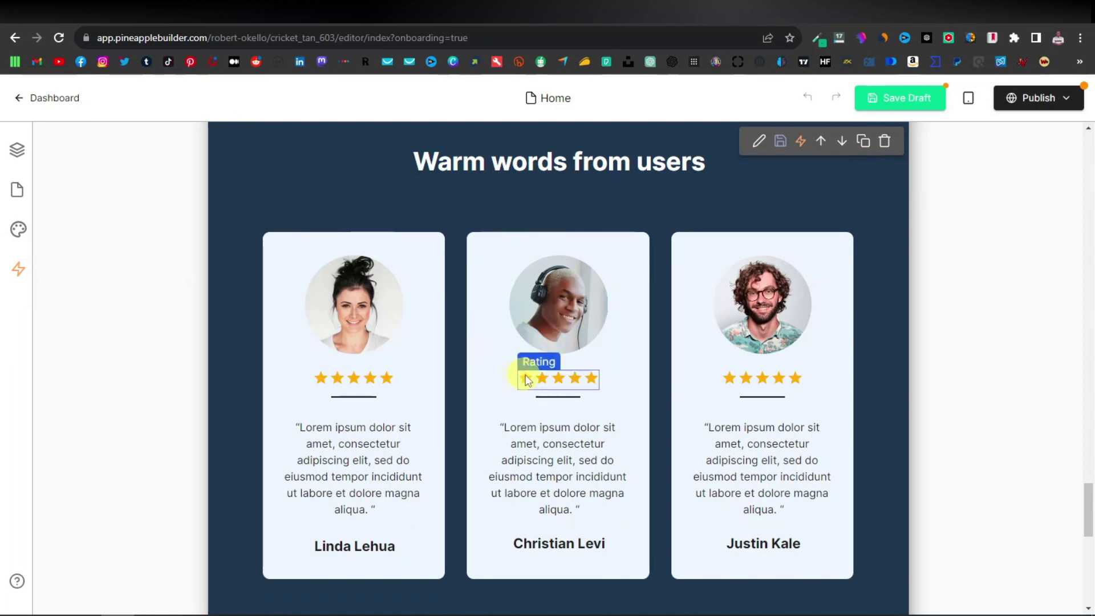
{"action": "scroll", "coordinate": [481, 391], "scroll_direction": "down", "scroll_amount": 7}
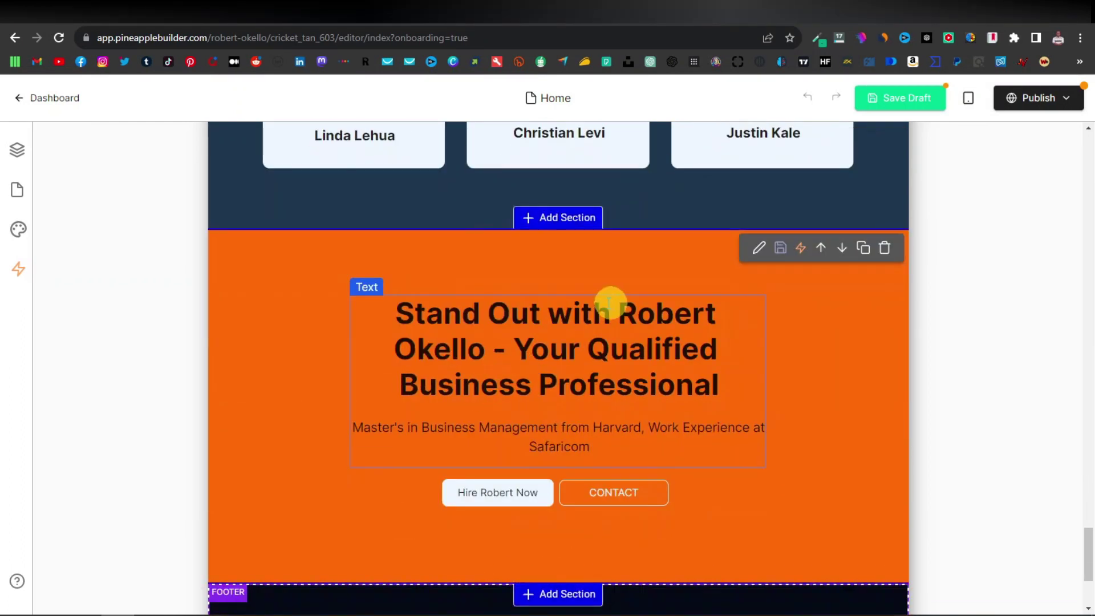
{"action": "scroll", "coordinate": [481, 386], "scroll_direction": "down", "scroll_amount": 1}
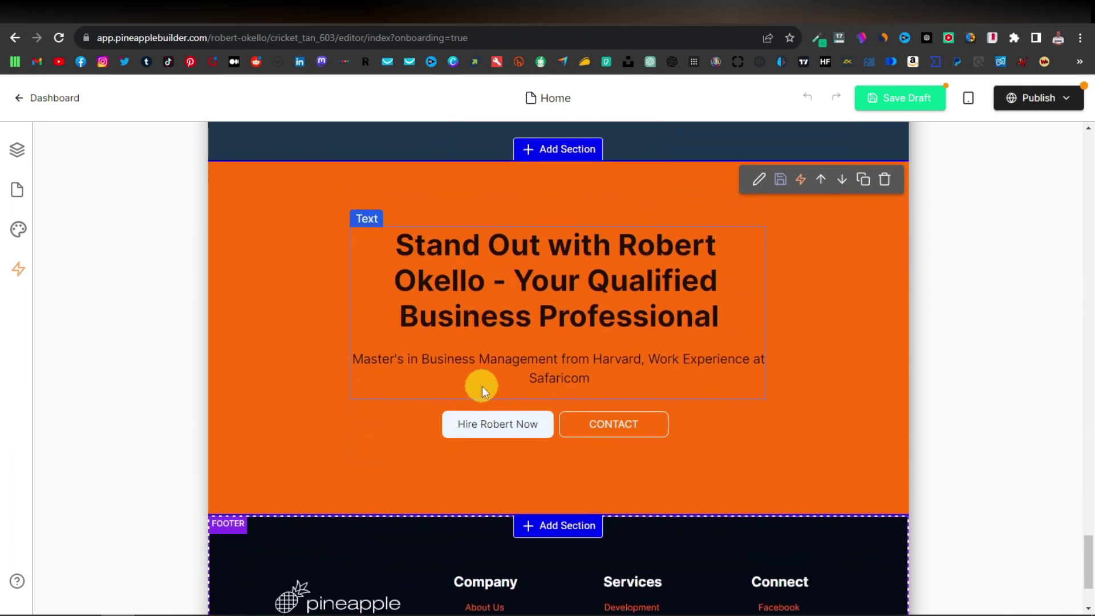
{"action": "scroll", "coordinate": [481, 385], "scroll_direction": "down", "scroll_amount": 1}
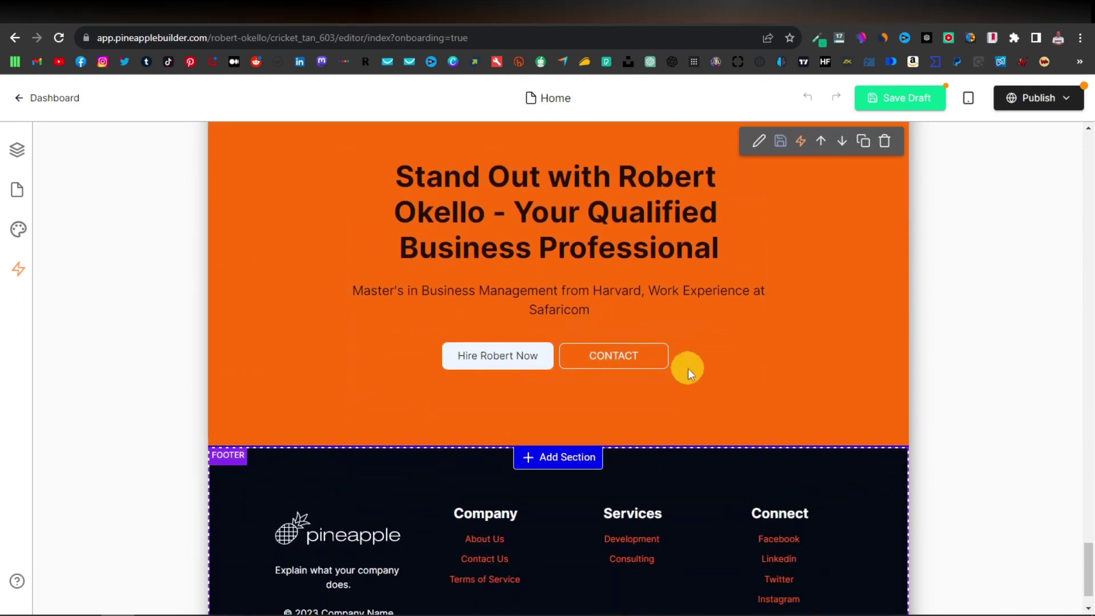
{"action": "scroll", "coordinate": [627, 368], "scroll_direction": "down", "scroll_amount": 1}
{"action": "scroll", "coordinate": [502, 387], "scroll_direction": "up", "scroll_amount": 1}
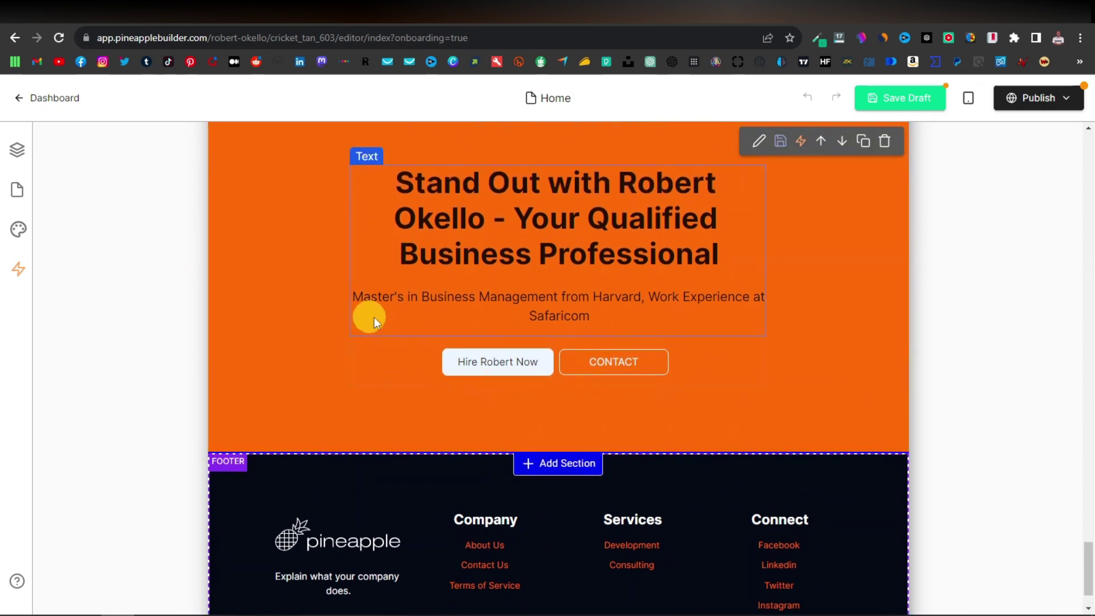
Delete the orange section's CONTACT button so only the centred hire button remains.
{"action": "left_click", "coordinate": [617, 371]}
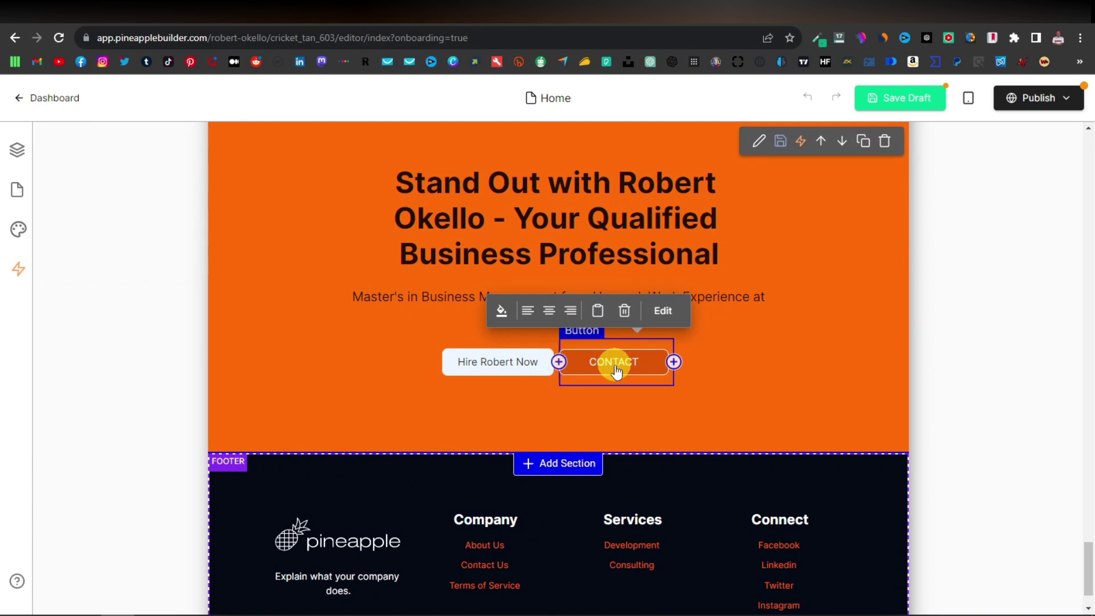
{"action": "left_click", "coordinate": [625, 312]}
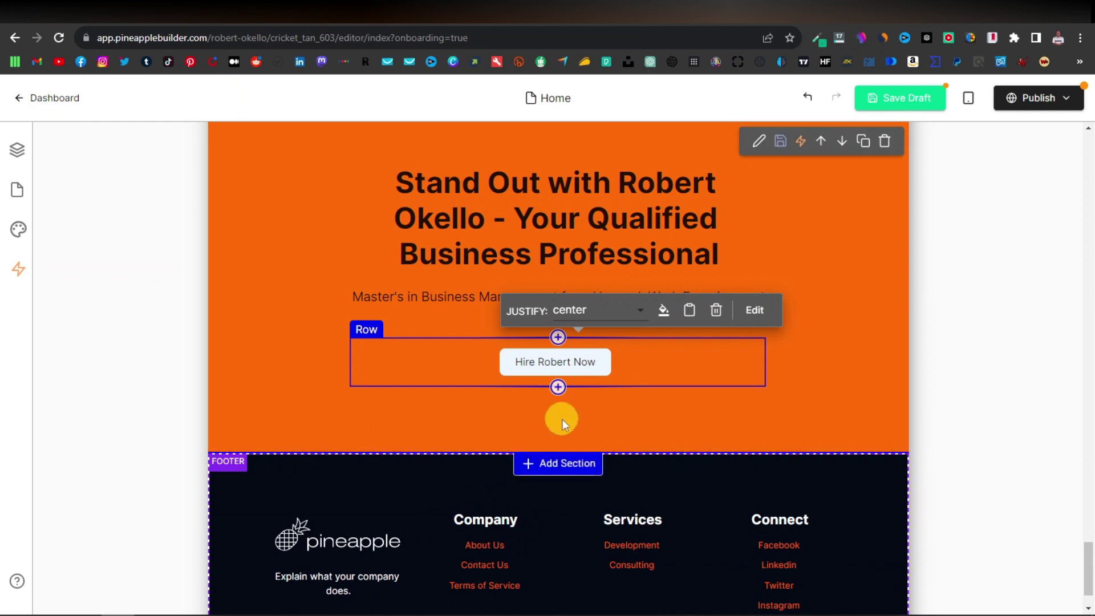
{"action": "scroll", "coordinate": [503, 406], "scroll_direction": "down", "scroll_amount": 1}
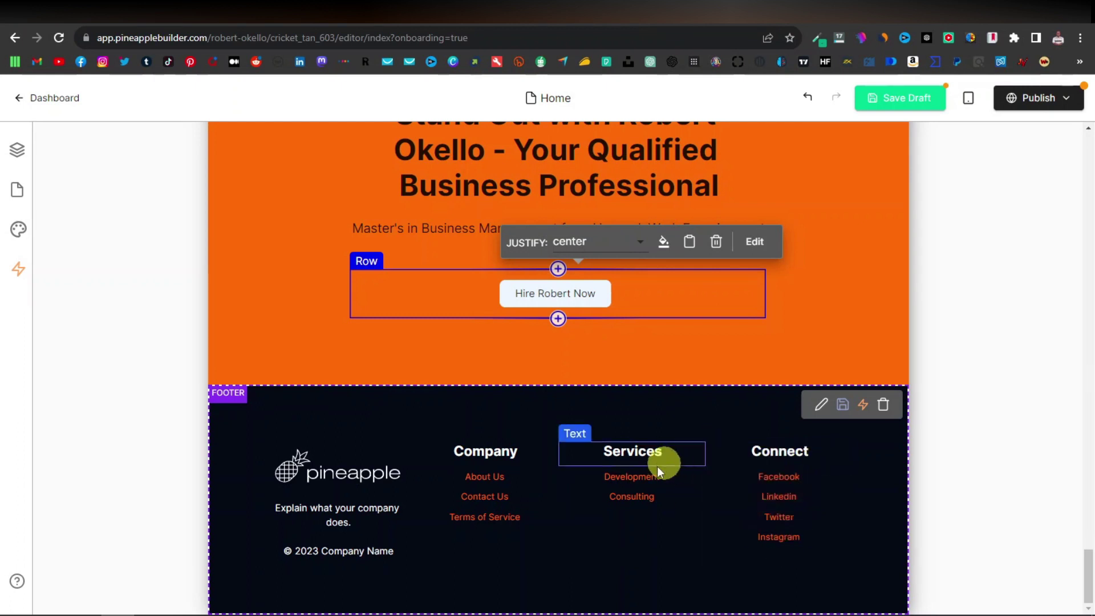
Remove the Services and Company columns and the pineapple logo column from the footer.
{"action": "left_click", "coordinate": [600, 436]}
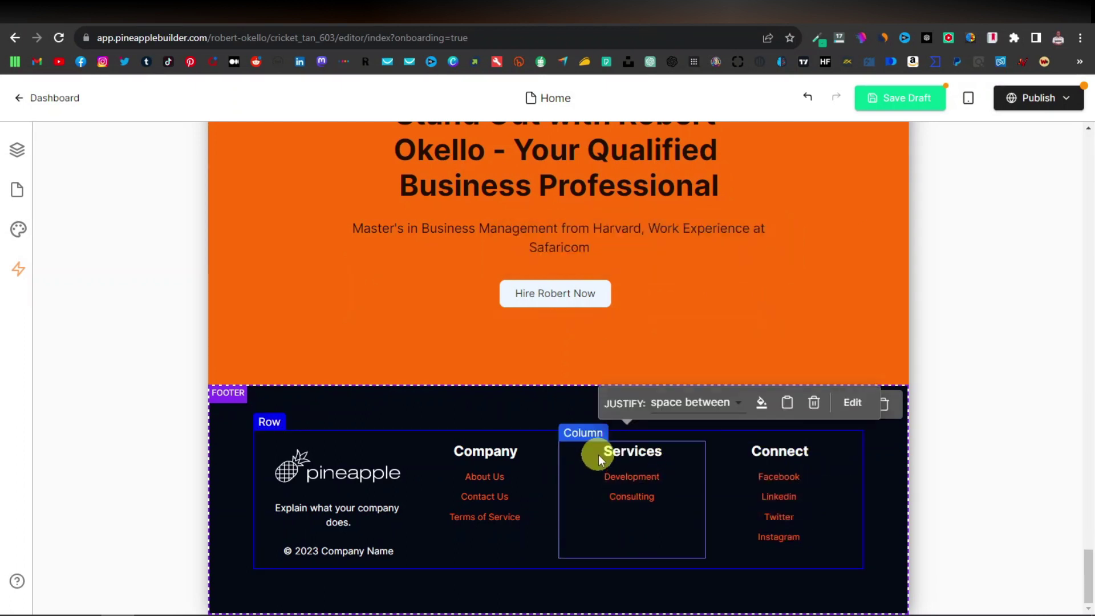
{"action": "left_click", "coordinate": [598, 451]}
{"action": "left_click", "coordinate": [595, 401]}
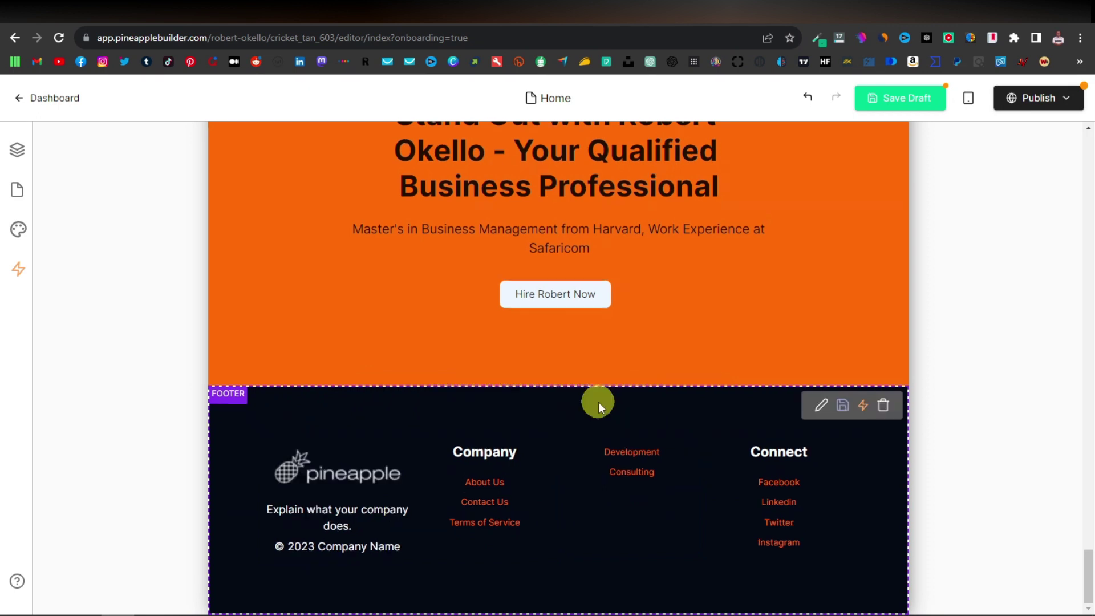
{"action": "left_click", "coordinate": [601, 453]}
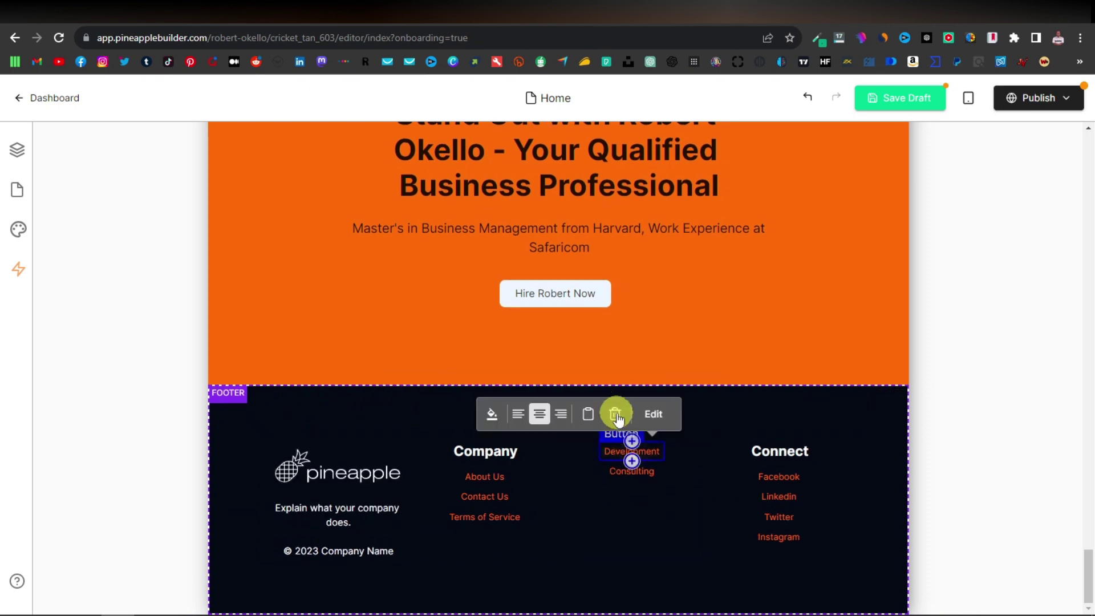
{"action": "left_click", "coordinate": [615, 413]}
{"action": "left_click", "coordinate": [659, 414]}
{"action": "left_click", "coordinate": [621, 463]}
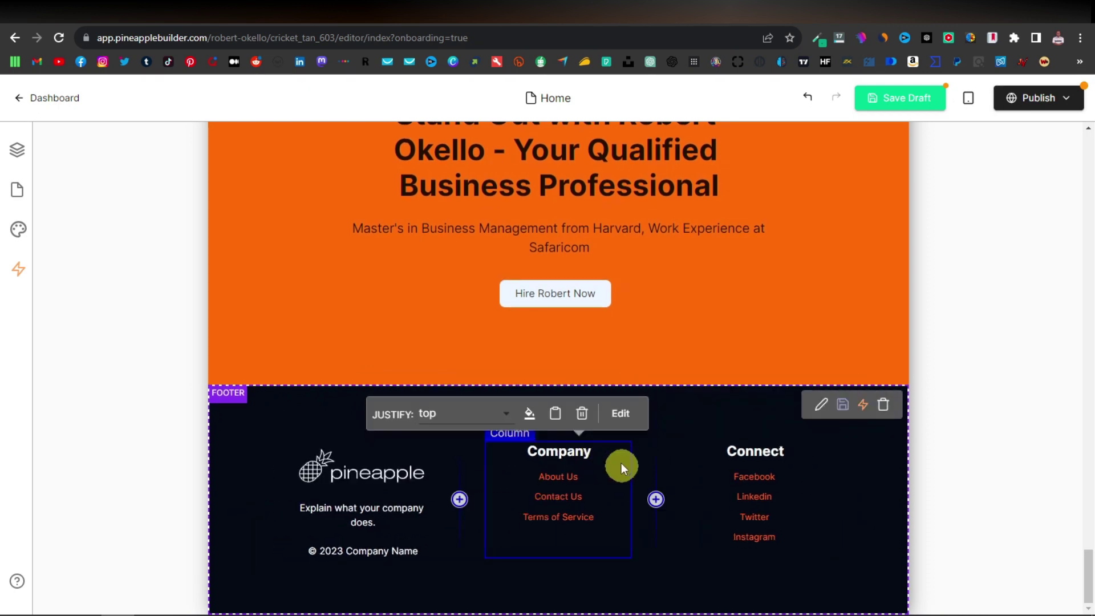
{"action": "left_click", "coordinate": [582, 413]}
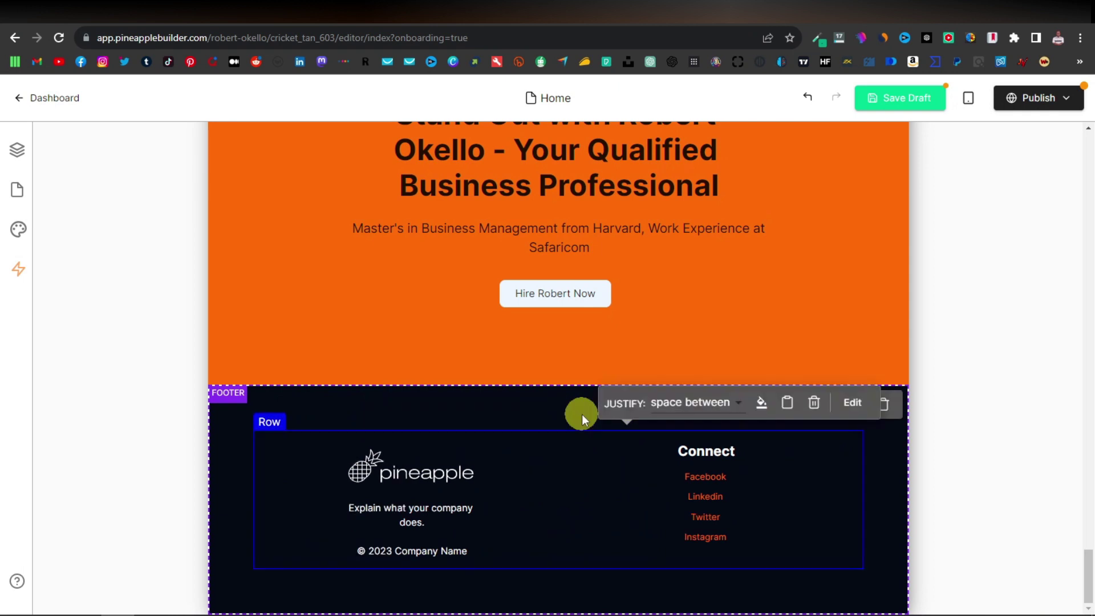
{"action": "left_click", "coordinate": [453, 456]}
{"action": "left_click", "coordinate": [435, 415]}
{"action": "left_click", "coordinate": [427, 433]}
{"action": "left_click", "coordinate": [433, 423]}
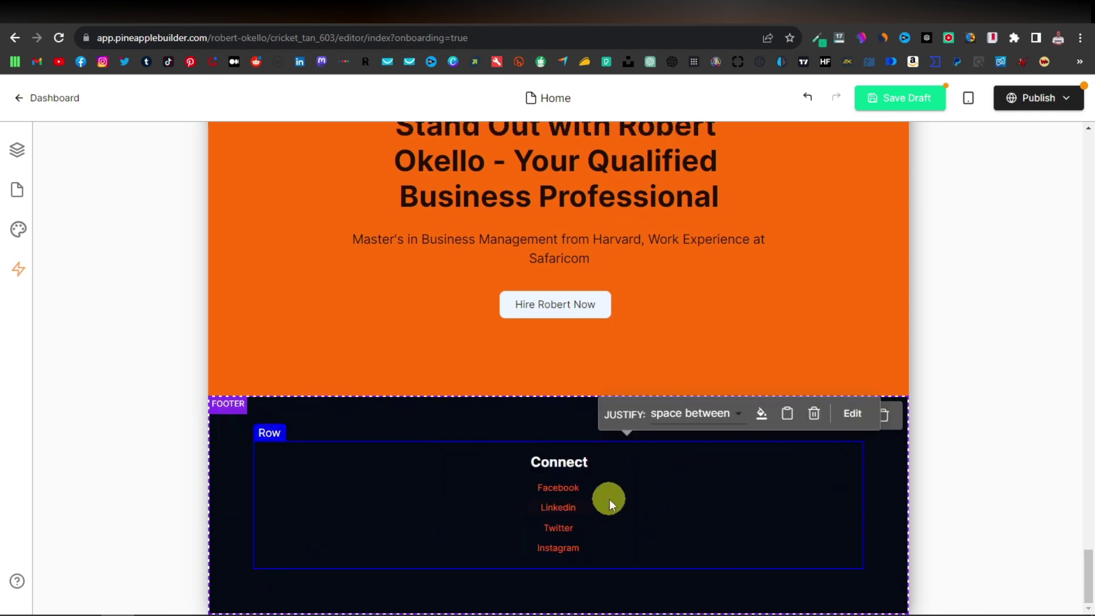
Replace the footer's Connect heading with an 'Email -' line giving the contact e-mail address.
{"action": "left_click", "coordinate": [574, 463]}
{"action": "double_click", "coordinate": [571, 465]}
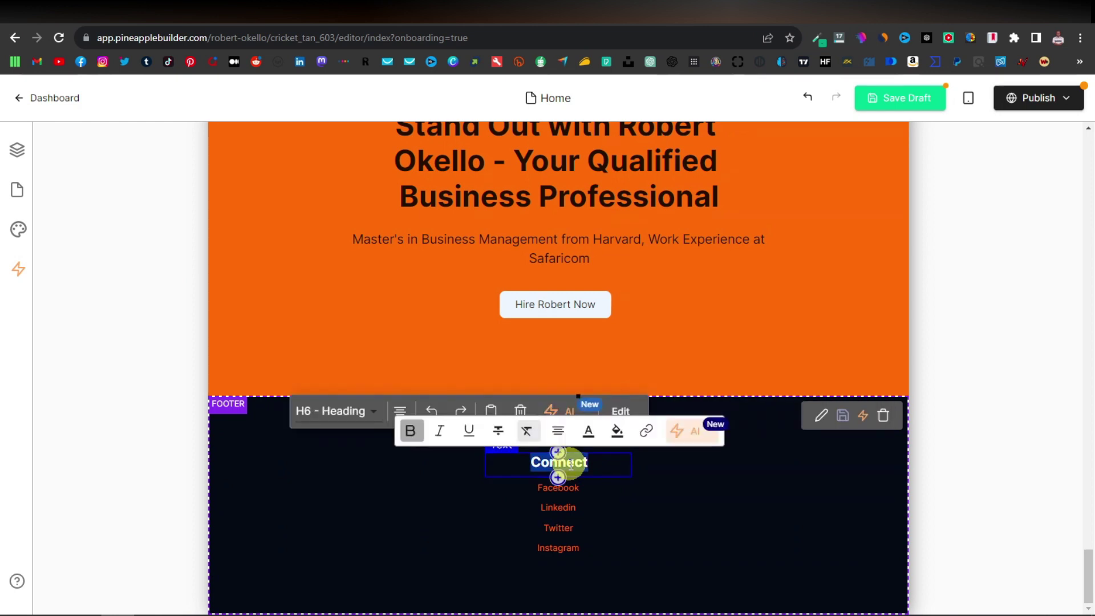
{"action": "key", "text": "BackSpace"}
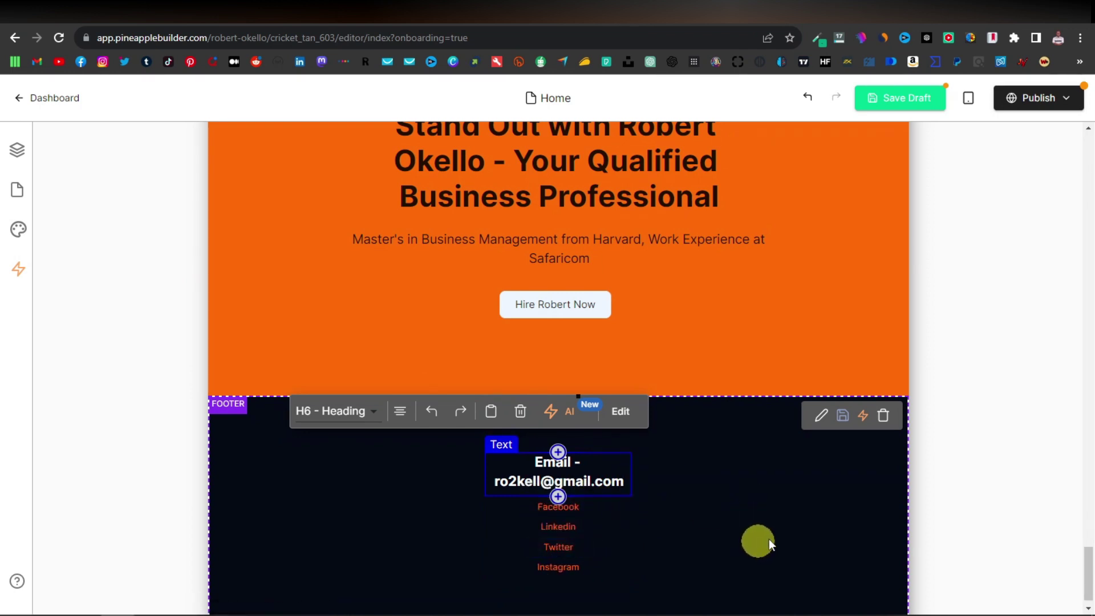
{"action": "left_click", "coordinate": [816, 532]}
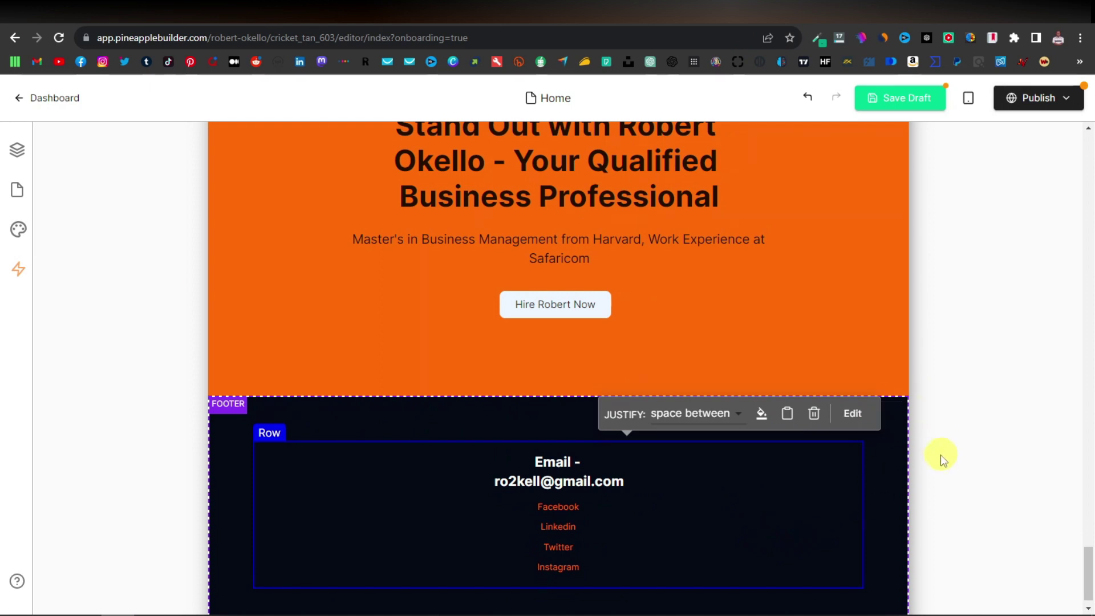
Set the header's website title to the owner's name plus "'s Resume" and remove the header icon image.
{"action": "scroll", "coordinate": [940, 454], "scroll_direction": "up", "scroll_amount": 2}
{"action": "scroll", "coordinate": [916, 454], "scroll_direction": "up", "scroll_amount": 18}
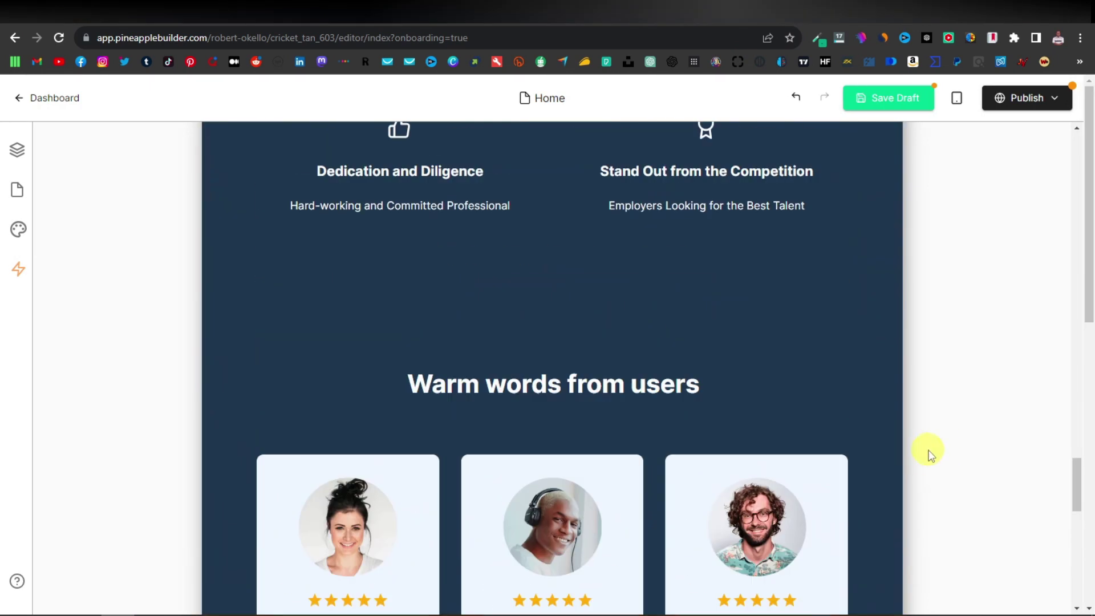
{"action": "scroll", "coordinate": [917, 453], "scroll_direction": "up", "scroll_amount": 20}
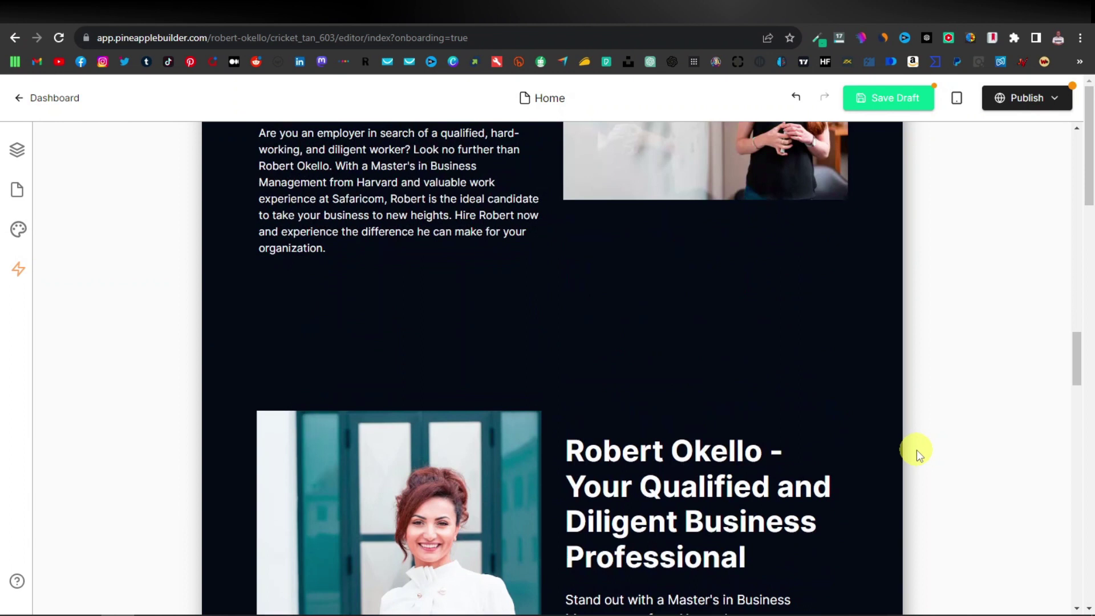
{"action": "scroll", "coordinate": [916, 450], "scroll_direction": "up", "scroll_amount": 15}
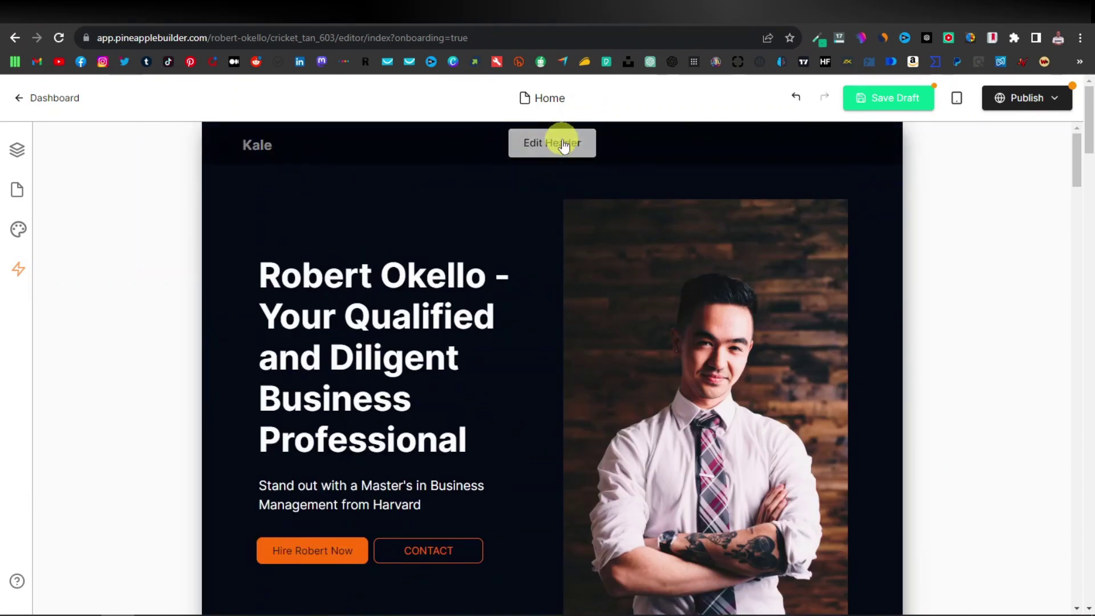
{"action": "left_click", "coordinate": [563, 144]}
{"action": "left_click", "coordinate": [382, 296]}
{"action": "double_click", "coordinate": [415, 311]}
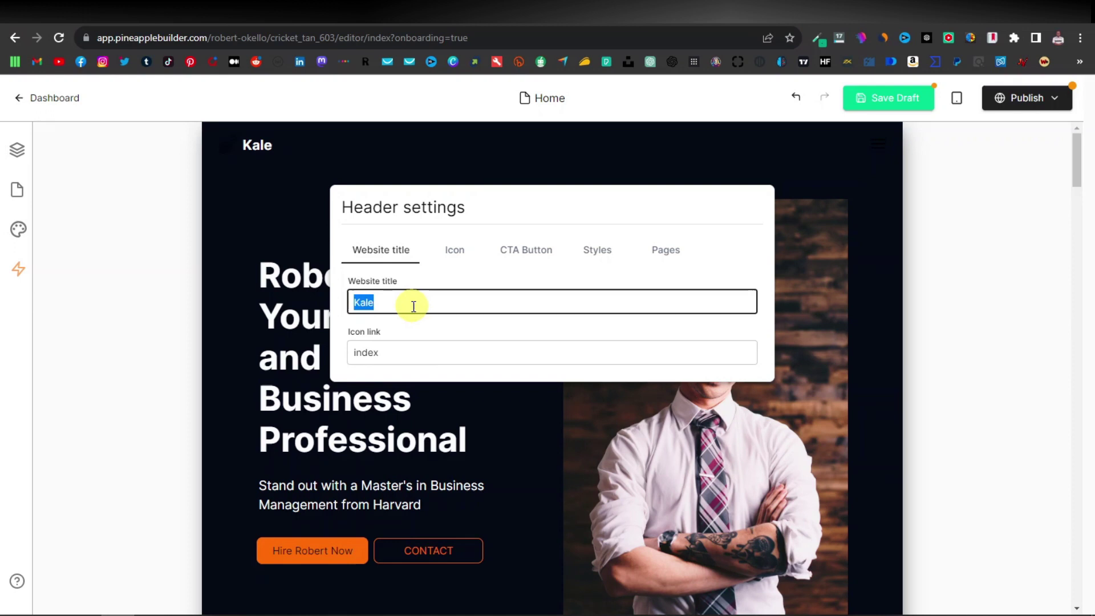
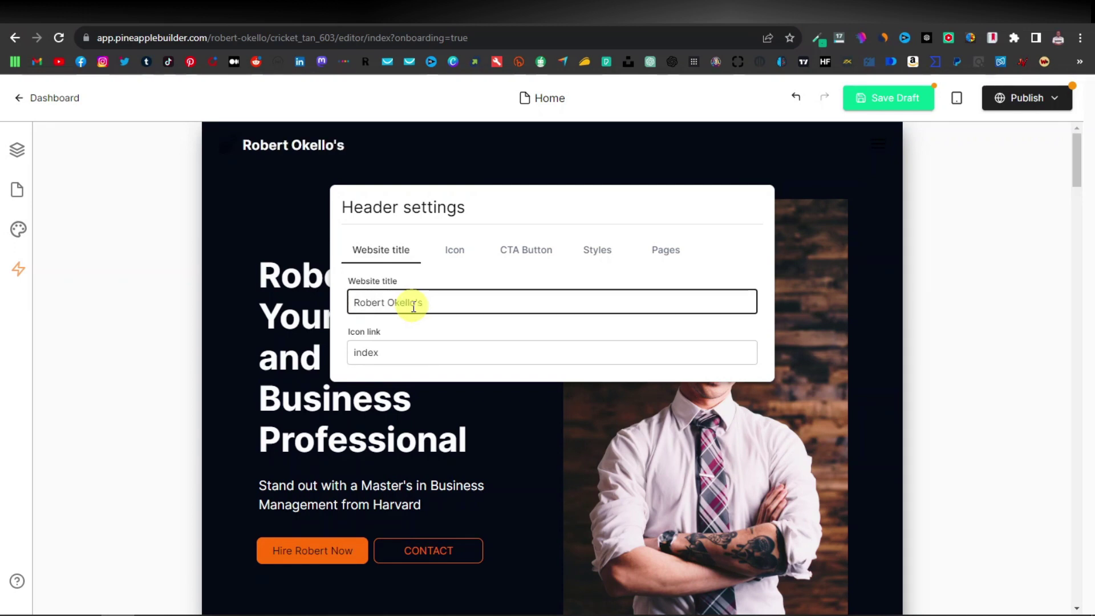
{"action": "left_click", "coordinate": [454, 249]}
{"action": "left_click", "coordinate": [373, 285]}
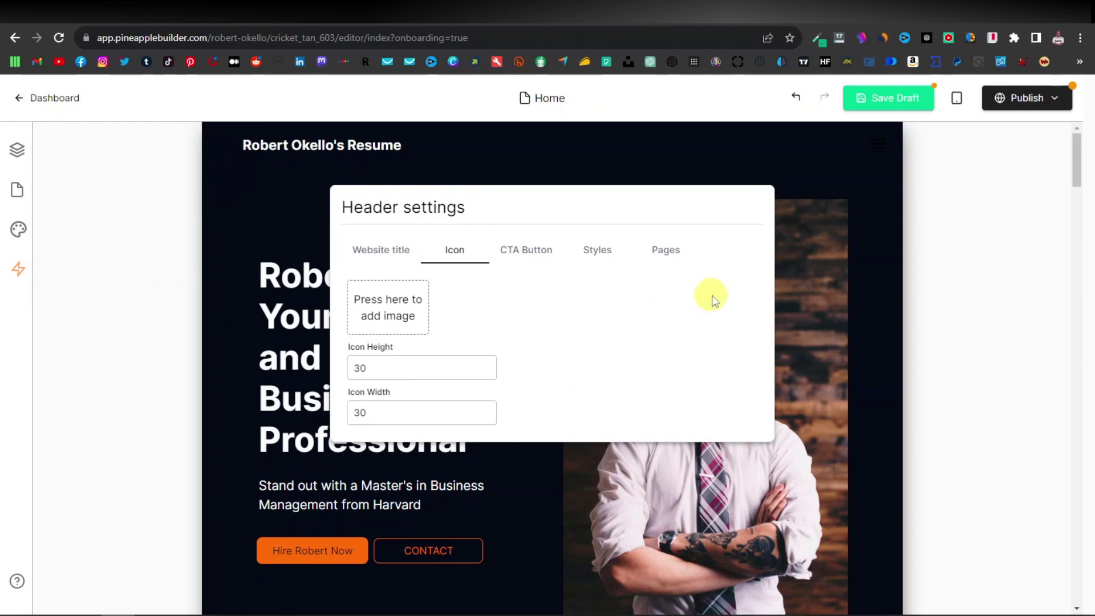
Close header settings and delete the hero's CONTACT button, leaving only the hire button.
{"action": "left_click", "coordinate": [671, 148]}
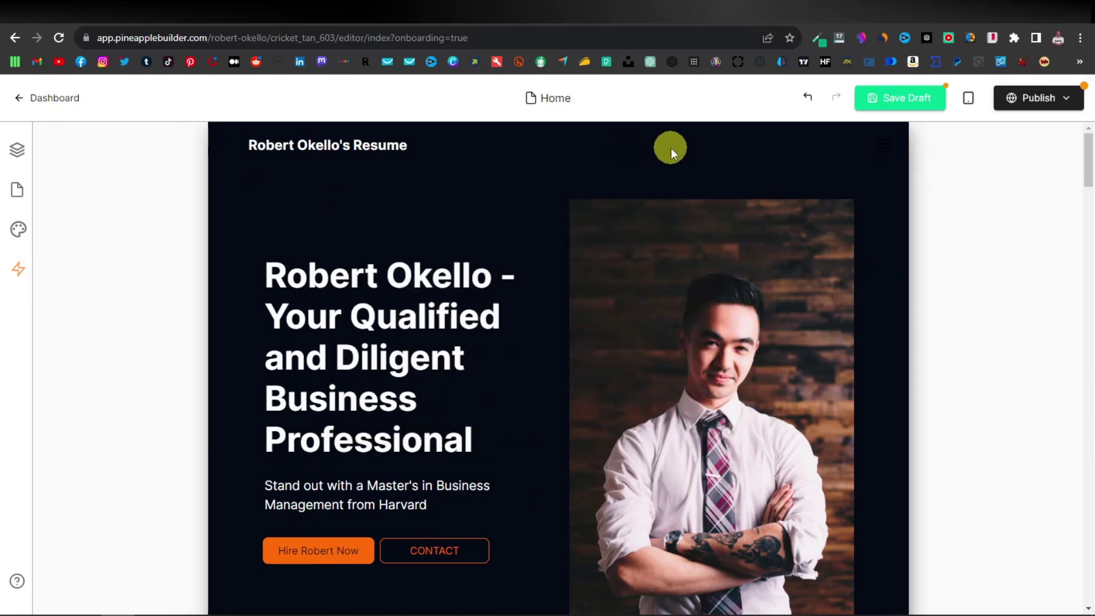
{"action": "scroll", "coordinate": [527, 289], "scroll_direction": "down", "scroll_amount": 1}
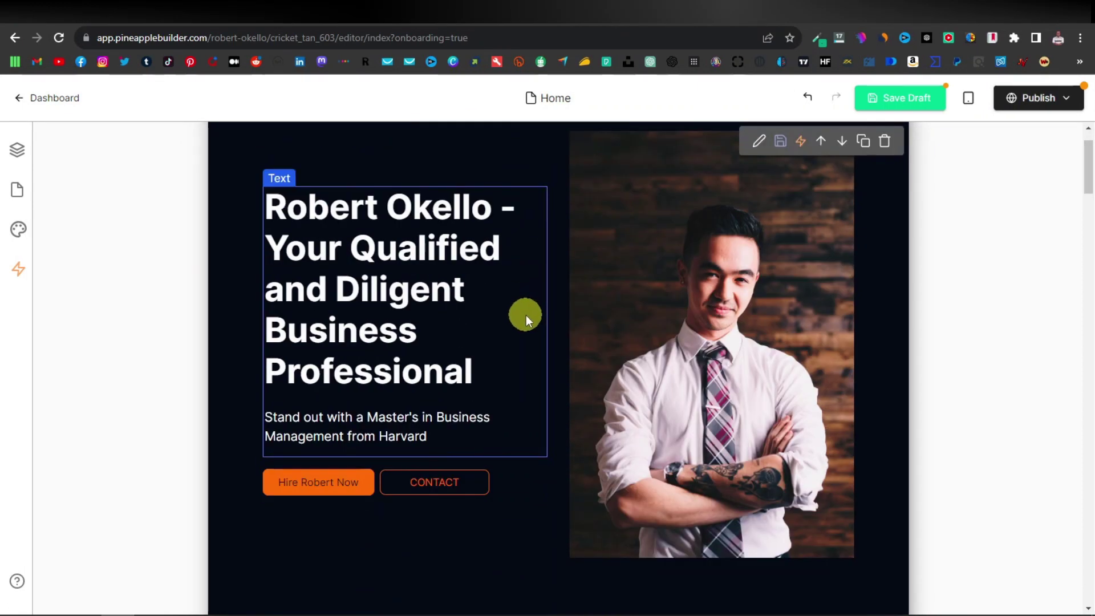
{"action": "scroll", "coordinate": [525, 315], "scroll_direction": "up", "scroll_amount": 1}
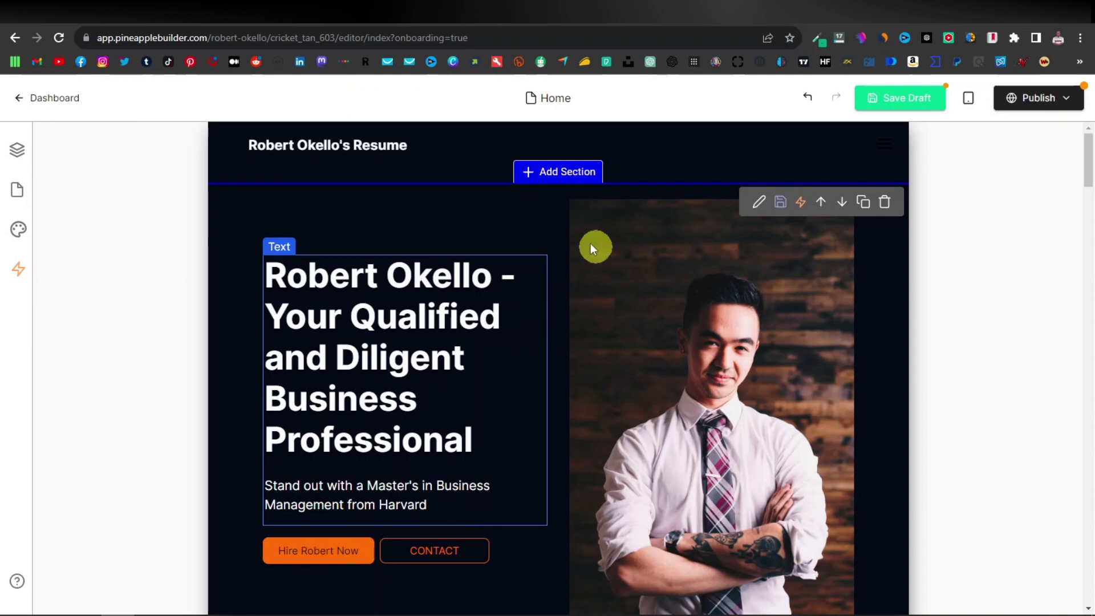
{"action": "scroll", "coordinate": [547, 282], "scroll_direction": "down", "scroll_amount": 1}
{"action": "scroll", "coordinate": [559, 293], "scroll_direction": "up", "scroll_amount": 1}
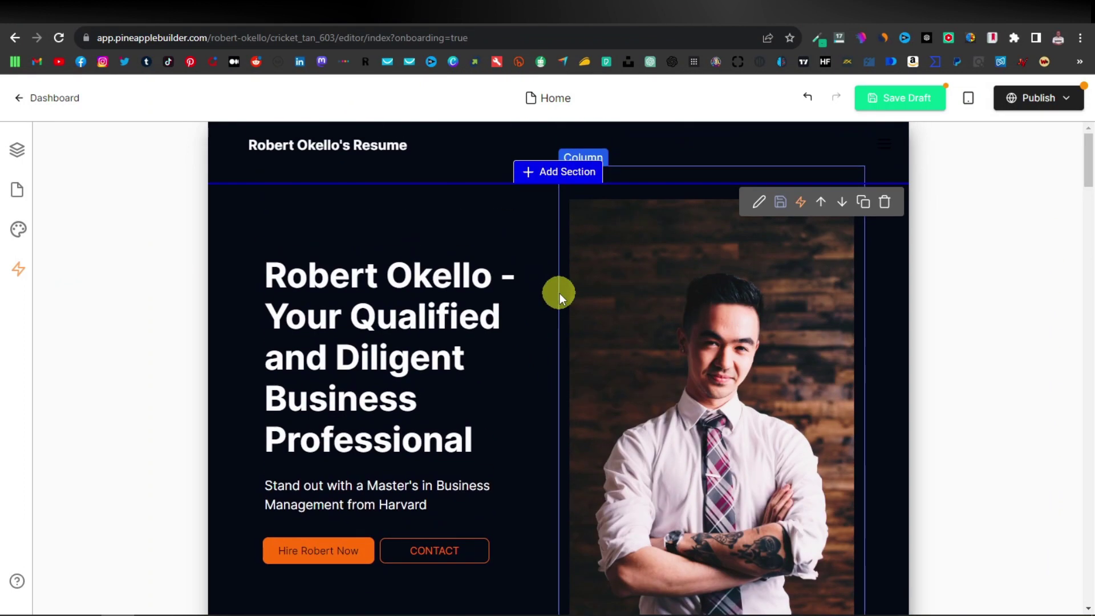
{"action": "scroll", "coordinate": [320, 549], "scroll_direction": "down", "scroll_amount": 1}
{"action": "scroll", "coordinate": [313, 550], "scroll_direction": "down", "scroll_amount": 1}
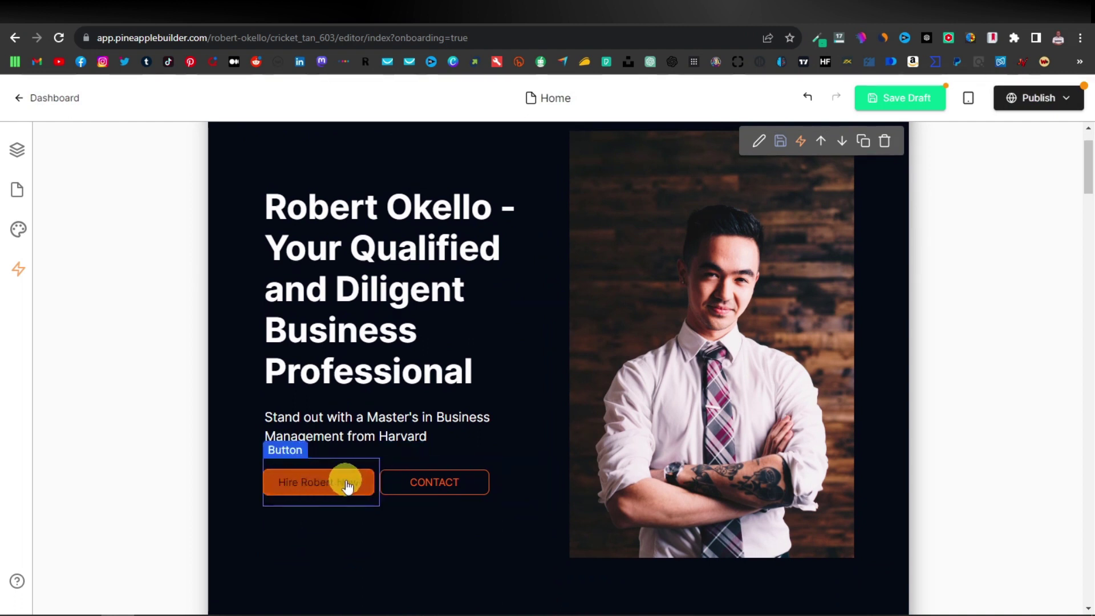
{"action": "left_click", "coordinate": [473, 478]}
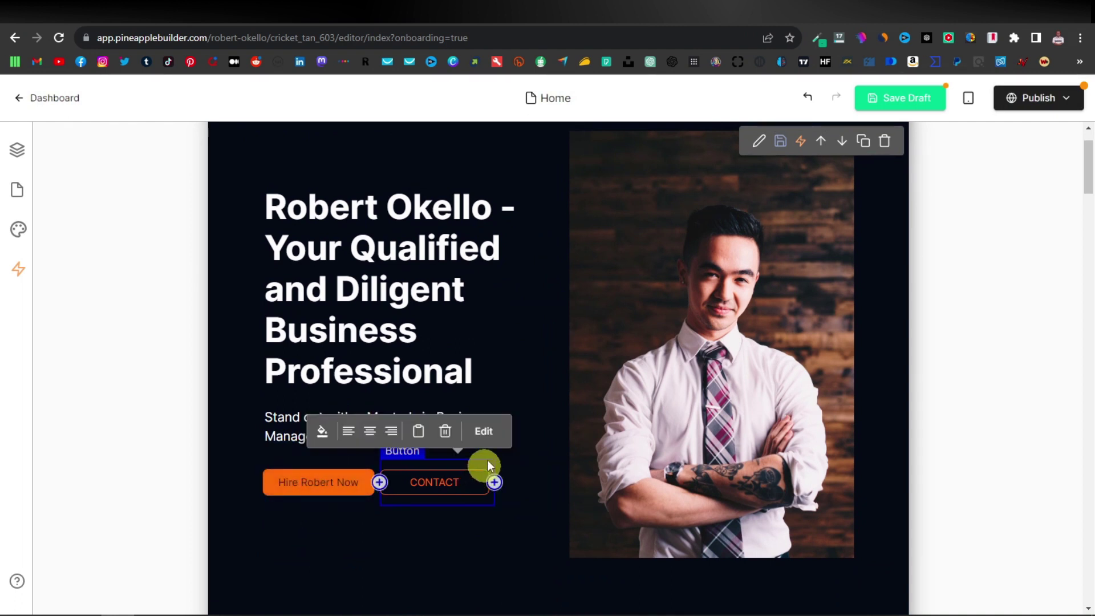
{"action": "left_click", "coordinate": [446, 431]}
{"action": "left_click", "coordinate": [346, 482]}
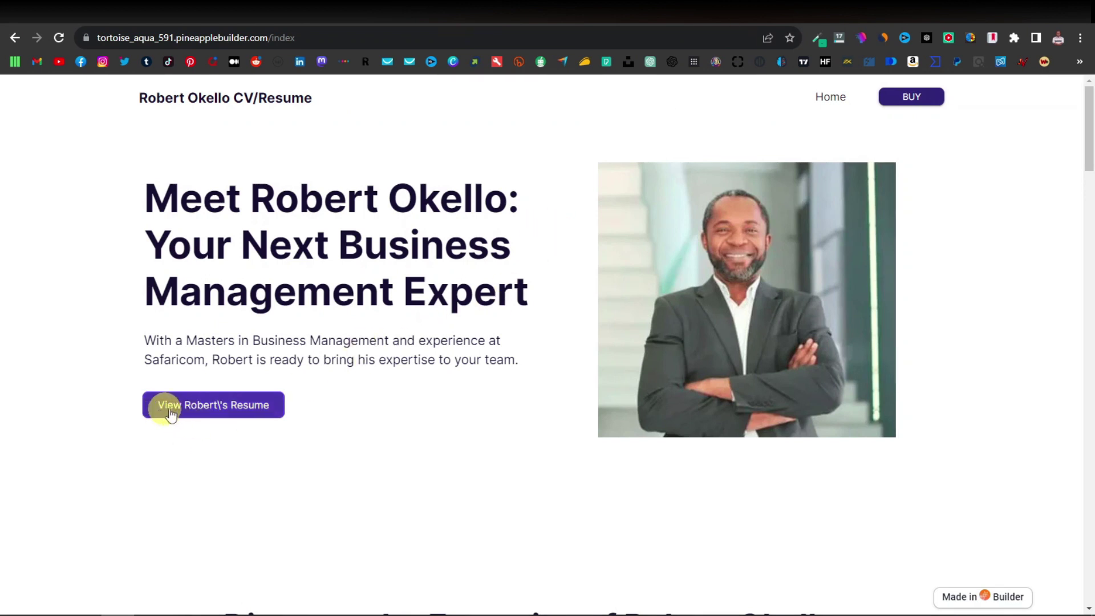
Follow the example site's resume button to its /cv page, browse it, then return to the editor.
{"action": "left_click", "coordinate": [220, 406]}
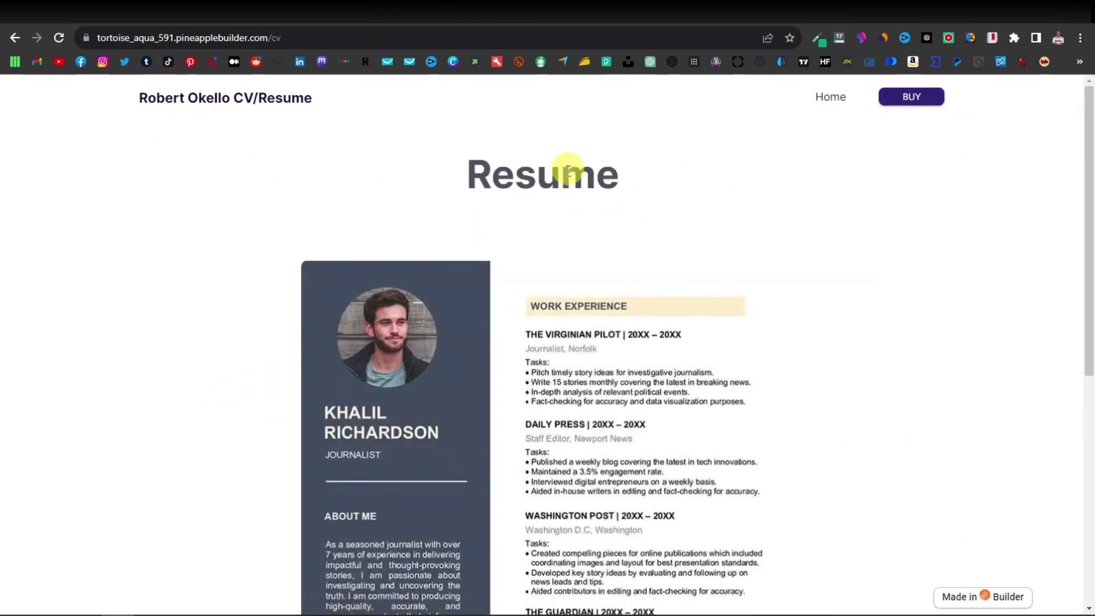
{"action": "scroll", "coordinate": [570, 242], "scroll_direction": "down", "scroll_amount": 4}
{"action": "scroll", "coordinate": [491, 245], "scroll_direction": "down", "scroll_amount": 3}
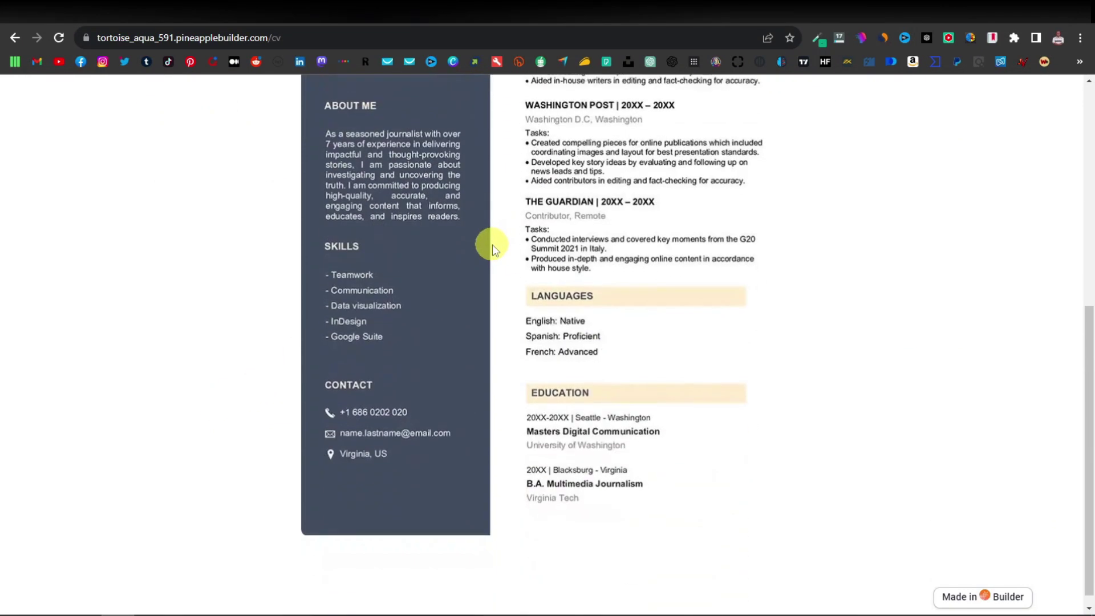
{"action": "scroll", "coordinate": [492, 245], "scroll_direction": "up", "scroll_amount": 2}
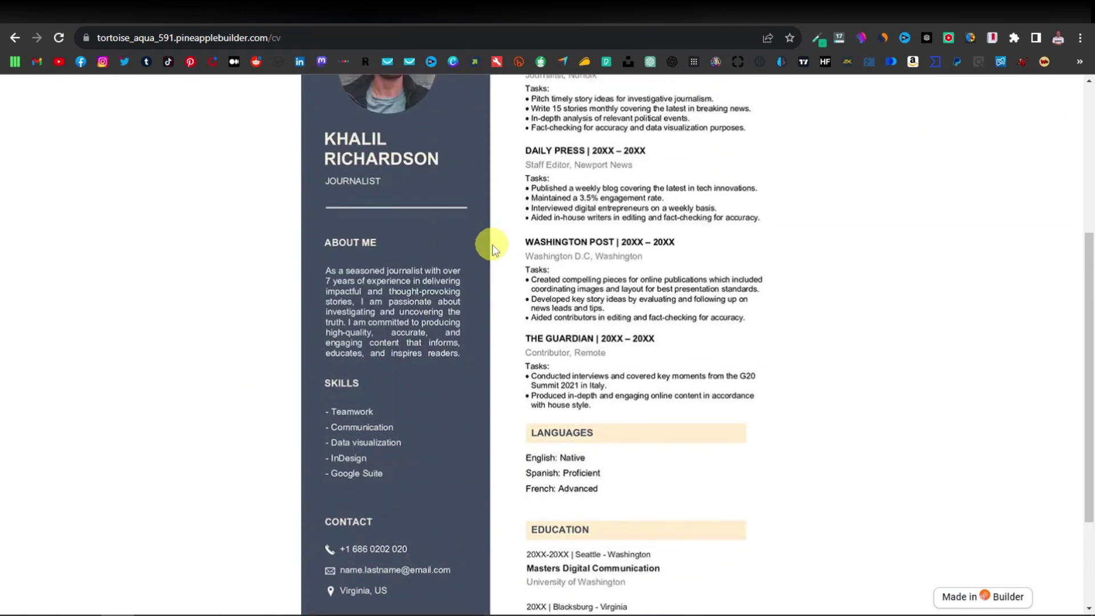
{"action": "scroll", "coordinate": [492, 245], "scroll_direction": "up", "scroll_amount": 2}
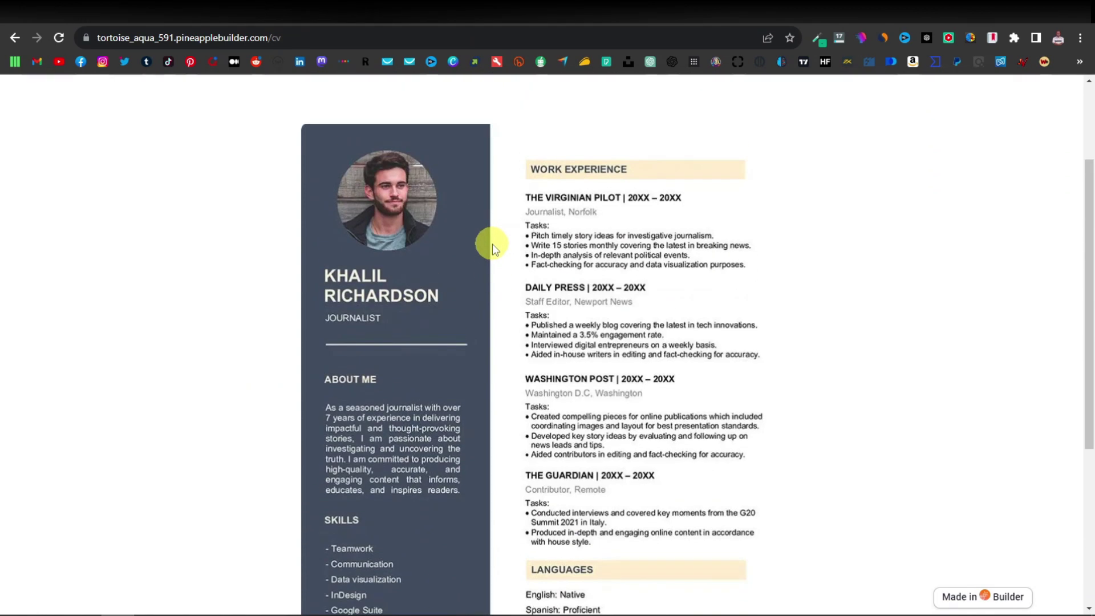
{"action": "scroll", "coordinate": [492, 244], "scroll_direction": "down", "scroll_amount": 1}
{"action": "scroll", "coordinate": [559, 320], "scroll_direction": "up", "scroll_amount": 2}
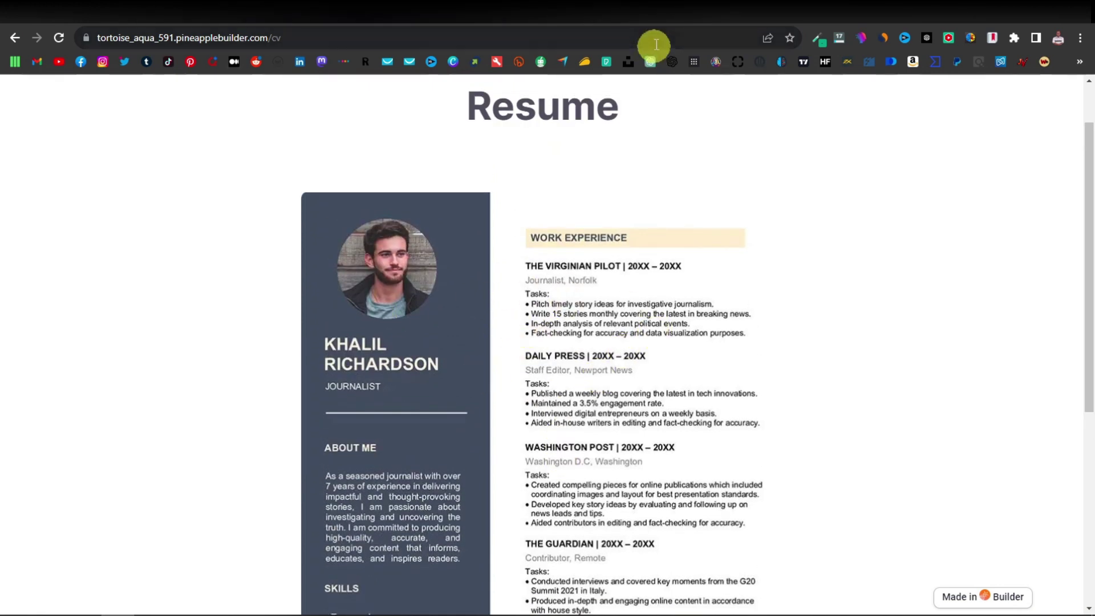
{"action": "left_click", "coordinate": [664, 11]}
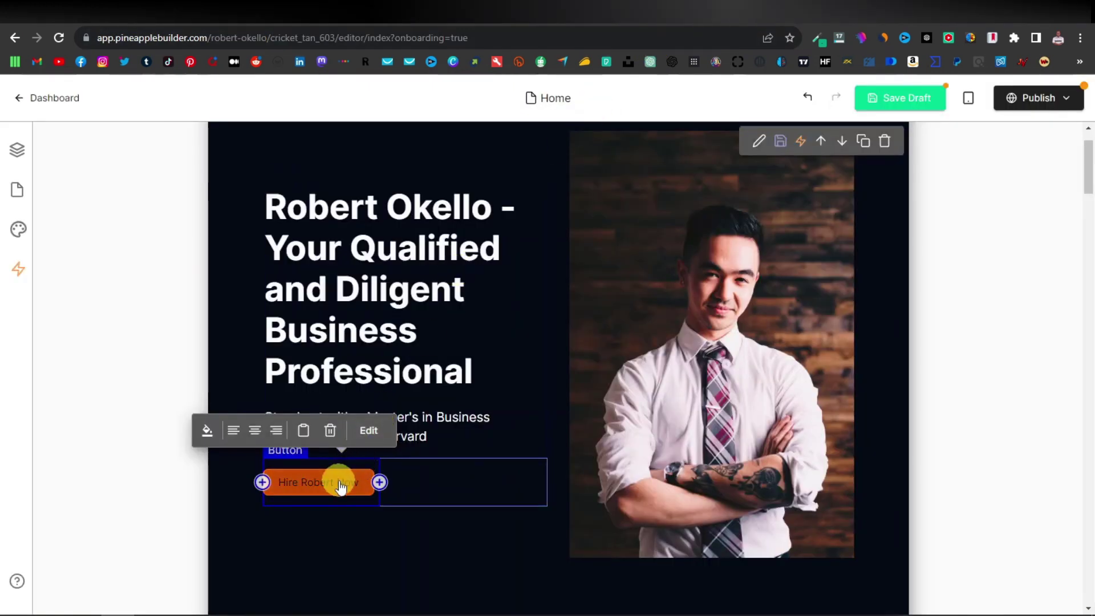
Relabel the hero button "View <first name>'s Resume" and show the Website Pages list.
{"action": "left_click", "coordinate": [370, 433]}
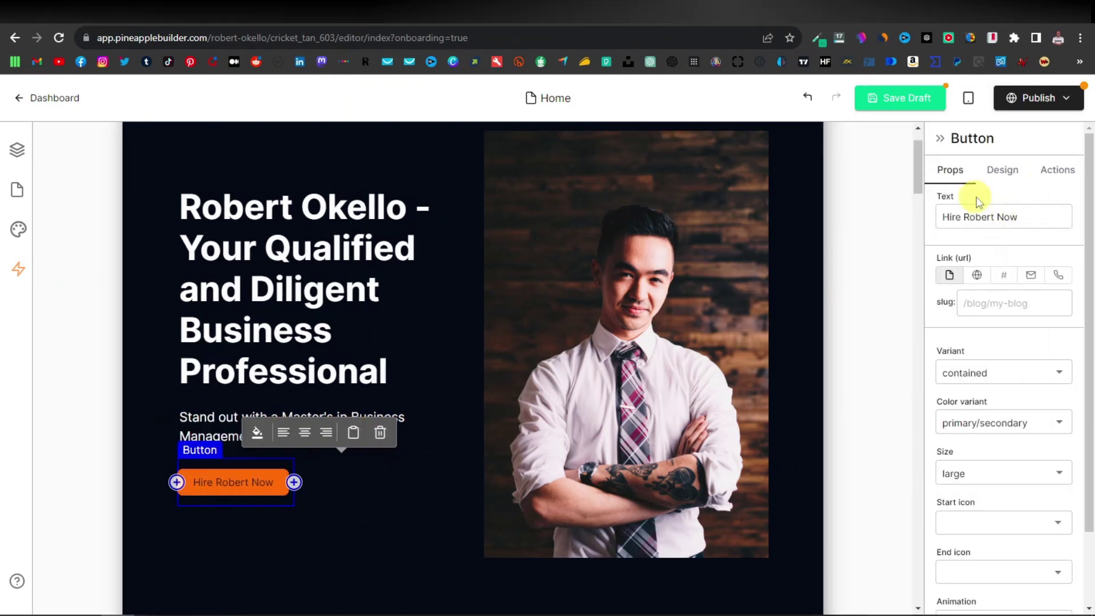
{"action": "triple_click", "coordinate": [1025, 217]}
{"action": "type", "text": "V"}
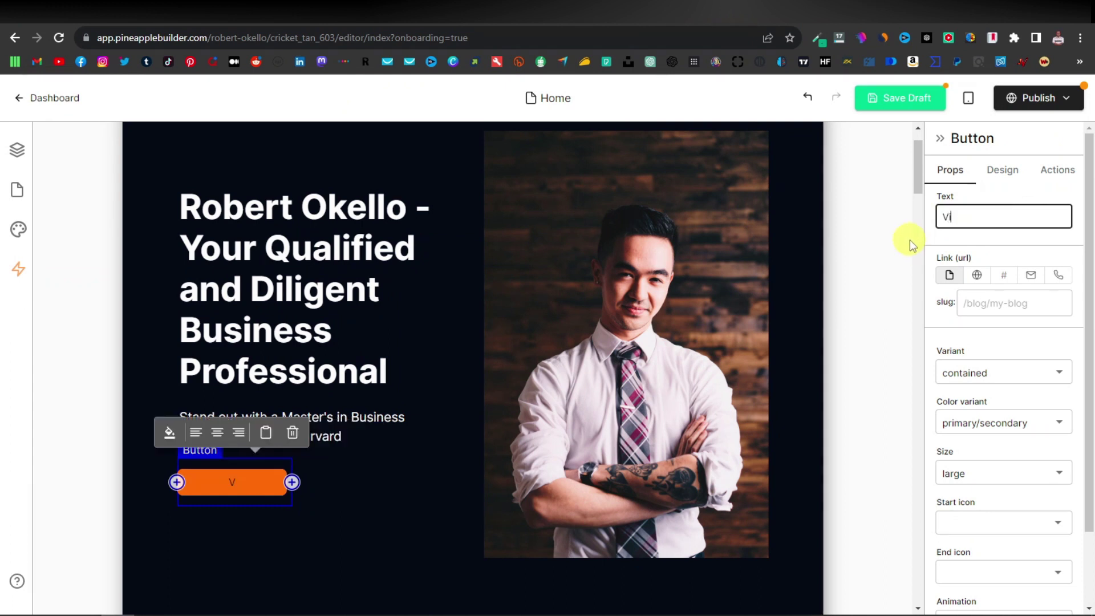
{"action": "type", "text": "iew Robert's Resume"}
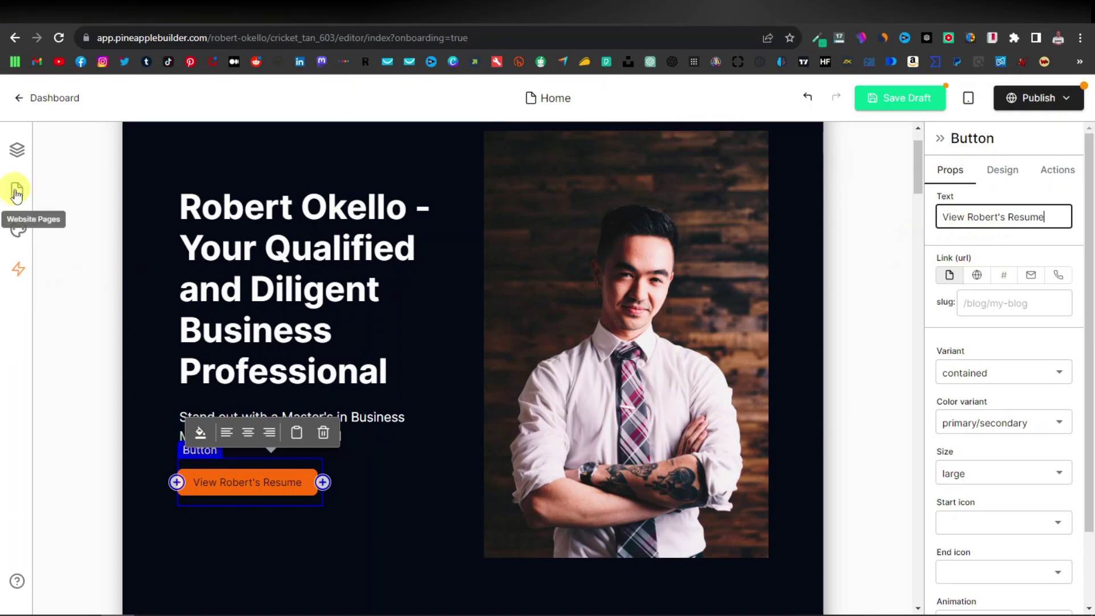
{"action": "left_click", "coordinate": [16, 194]}
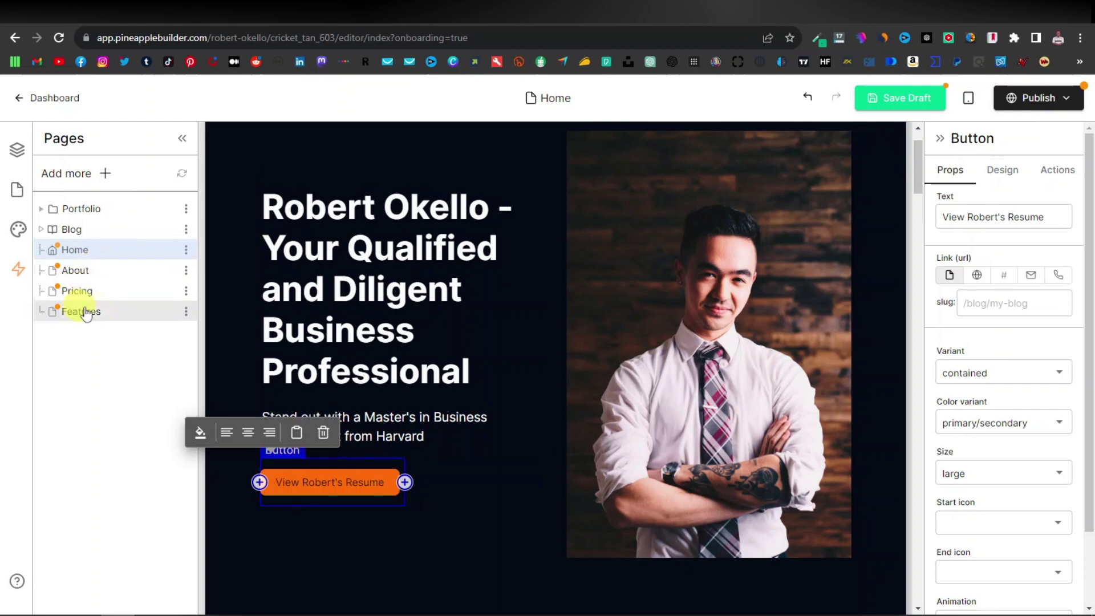
Delete the Features and Pricing pages from the site.
{"action": "left_click", "coordinate": [186, 311]}
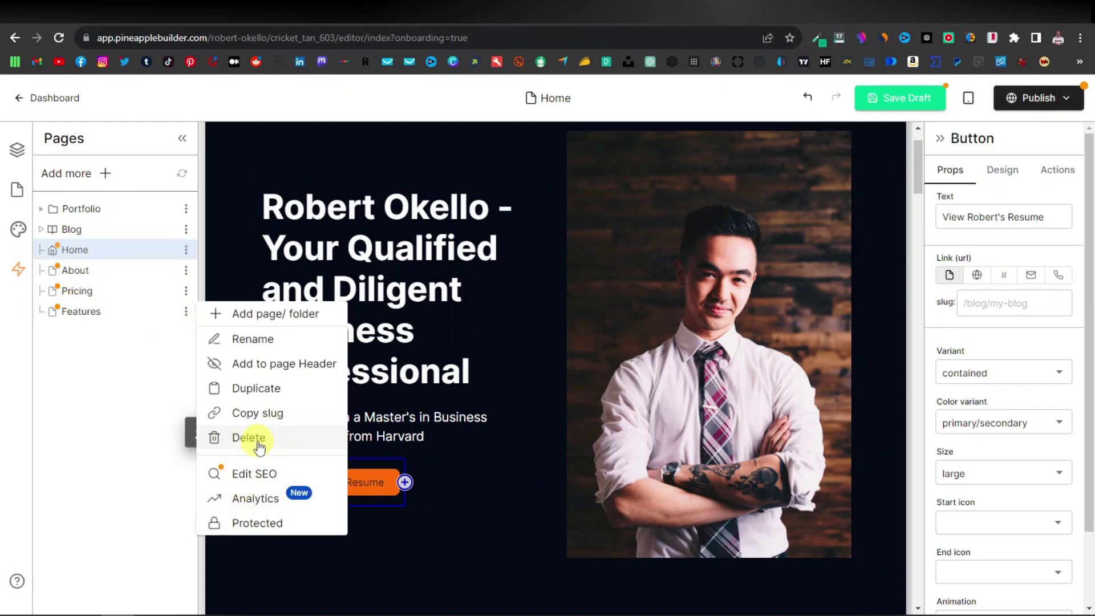
{"action": "left_click", "coordinate": [256, 440]}
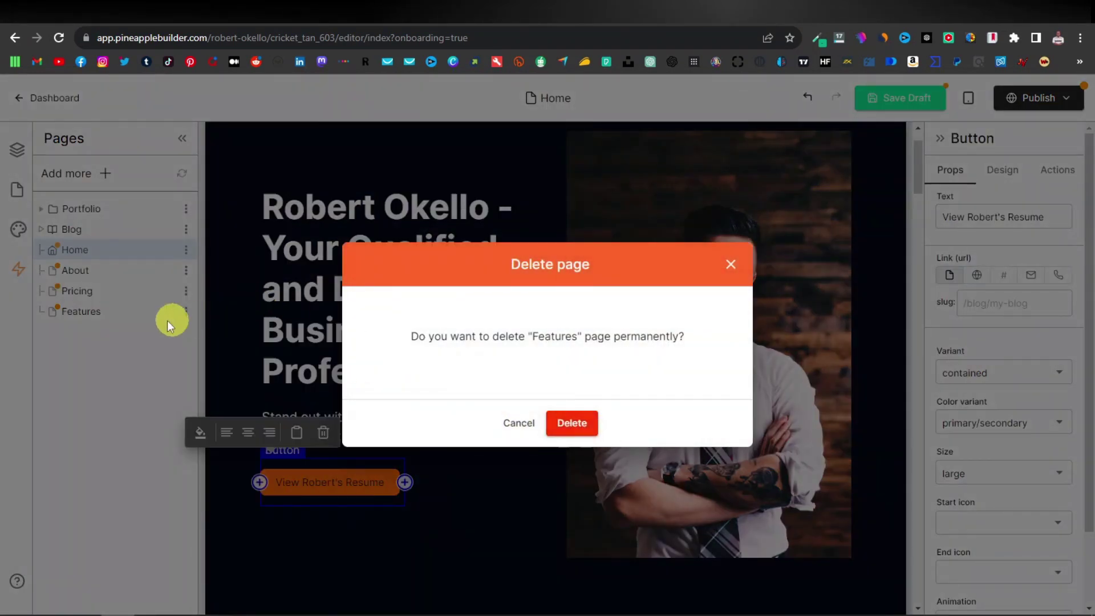
{"action": "key", "text": "Return"}
{"action": "left_click", "coordinate": [185, 291]}
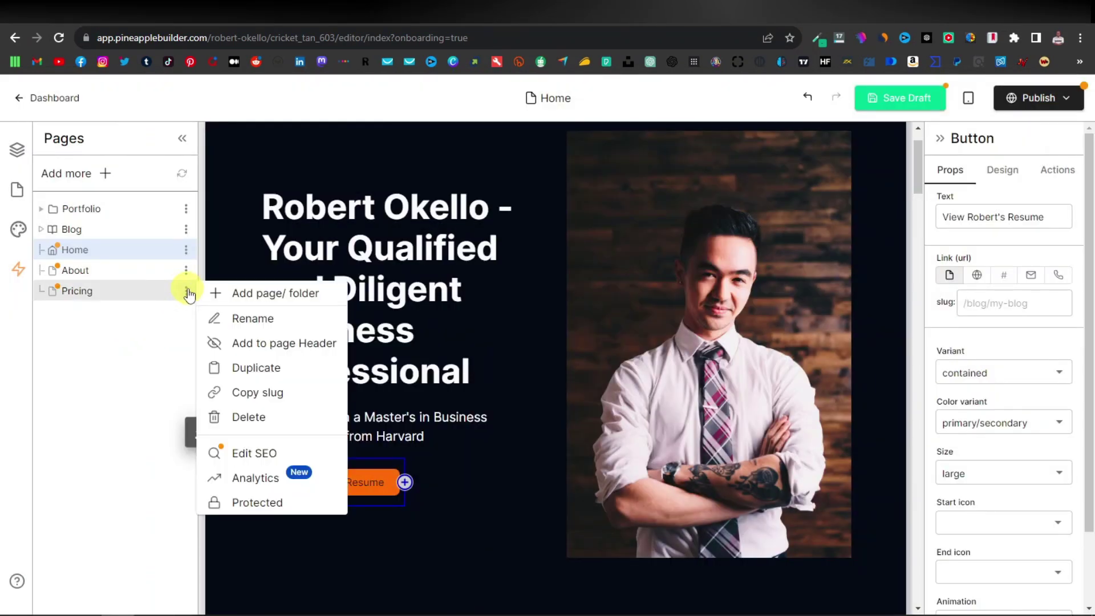
{"action": "left_click", "coordinate": [249, 418]}
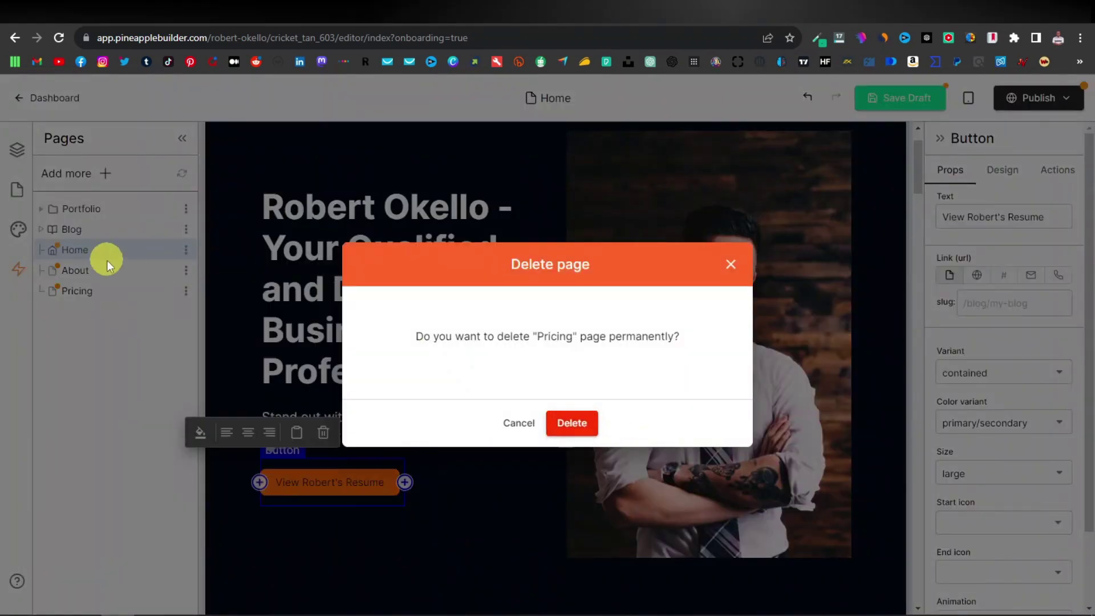
{"action": "key", "text": "Return"}
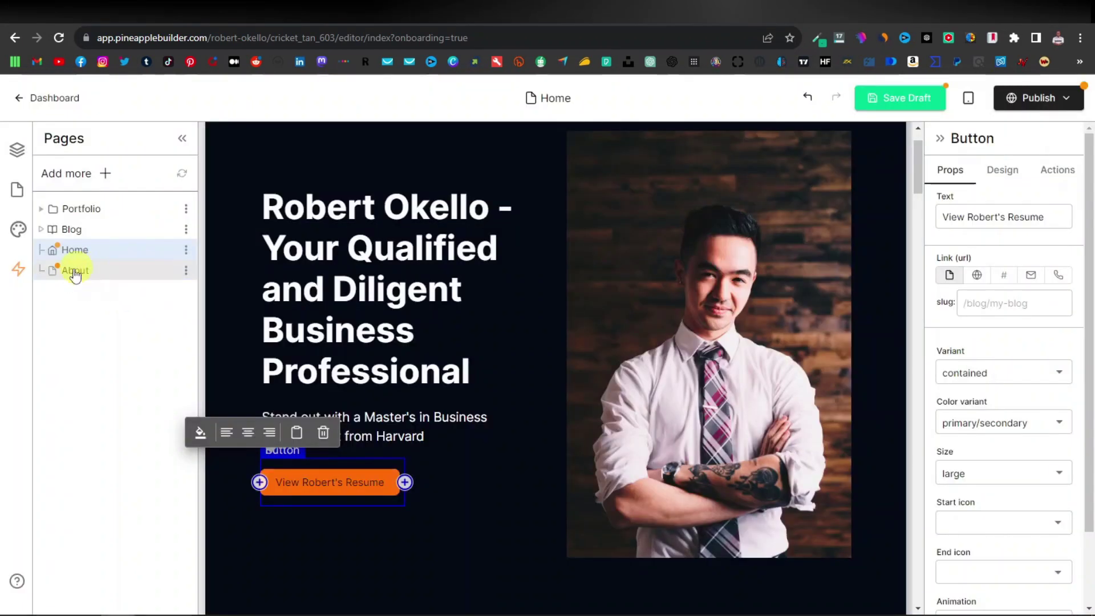
Rename the About page to 'Resume' and save the site draft.
{"action": "left_click", "coordinate": [188, 272]}
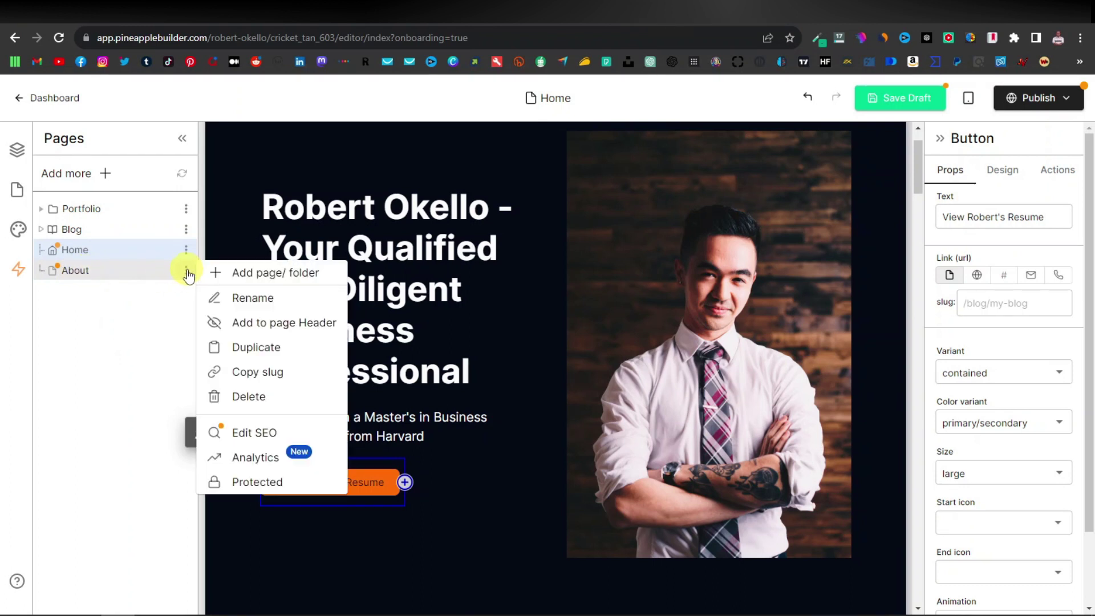
{"action": "left_click", "coordinate": [254, 297]}
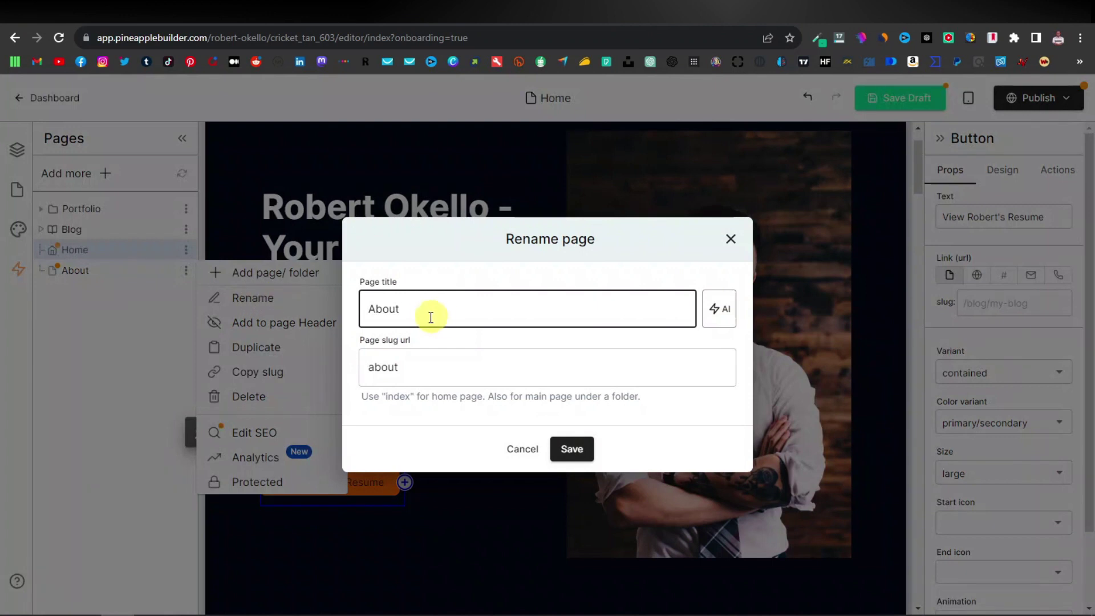
{"action": "left_click_drag", "start_coordinate": [430, 317], "coordinate": [352, 317]}
{"action": "type", "text": "Resume"}
{"action": "left_click", "coordinate": [571, 448]}
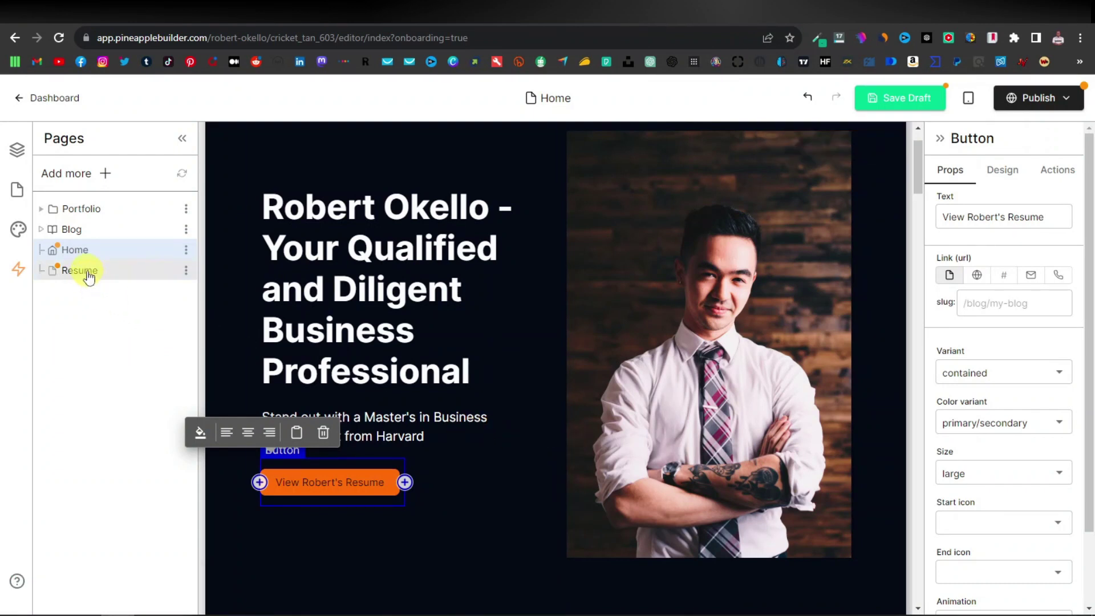
{"action": "left_click", "coordinate": [907, 106]}
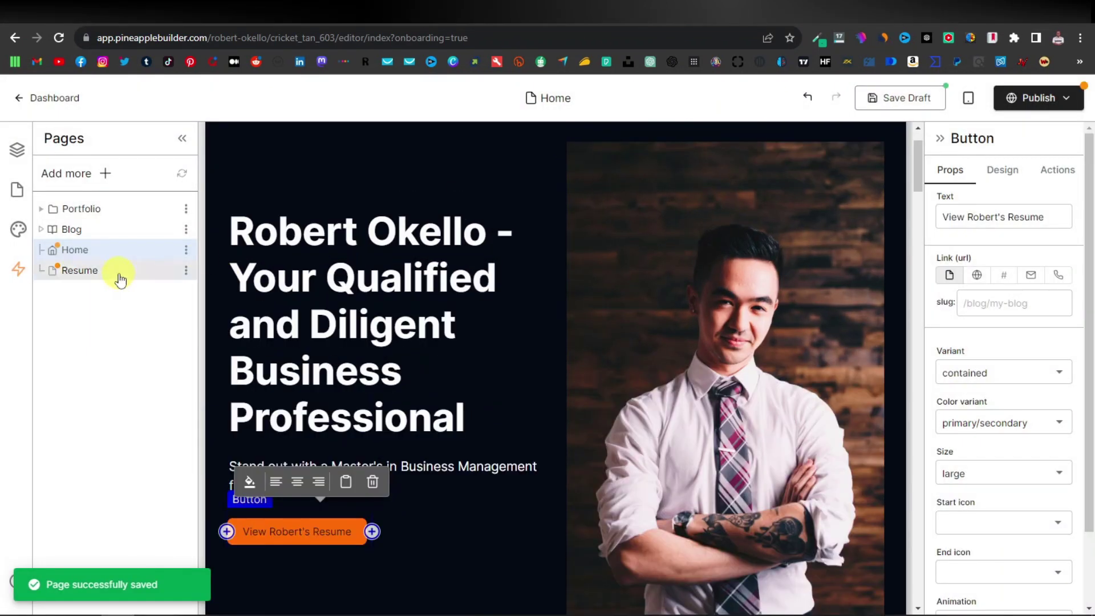
Open the Resume page and delete its mission, story and video template sections.
{"action": "left_click", "coordinate": [98, 271]}
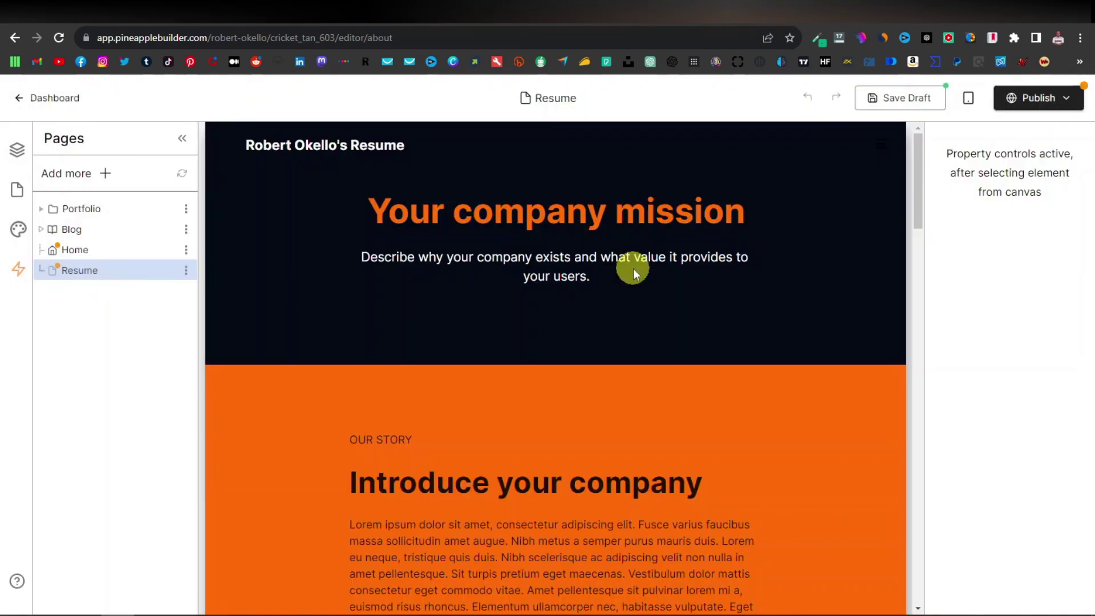
{"action": "scroll", "coordinate": [587, 340], "scroll_direction": "down", "scroll_amount": 15}
{"action": "scroll", "coordinate": [584, 345], "scroll_direction": "down", "scroll_amount": 4}
{"action": "scroll", "coordinate": [584, 344], "scroll_direction": "up", "scroll_amount": 20}
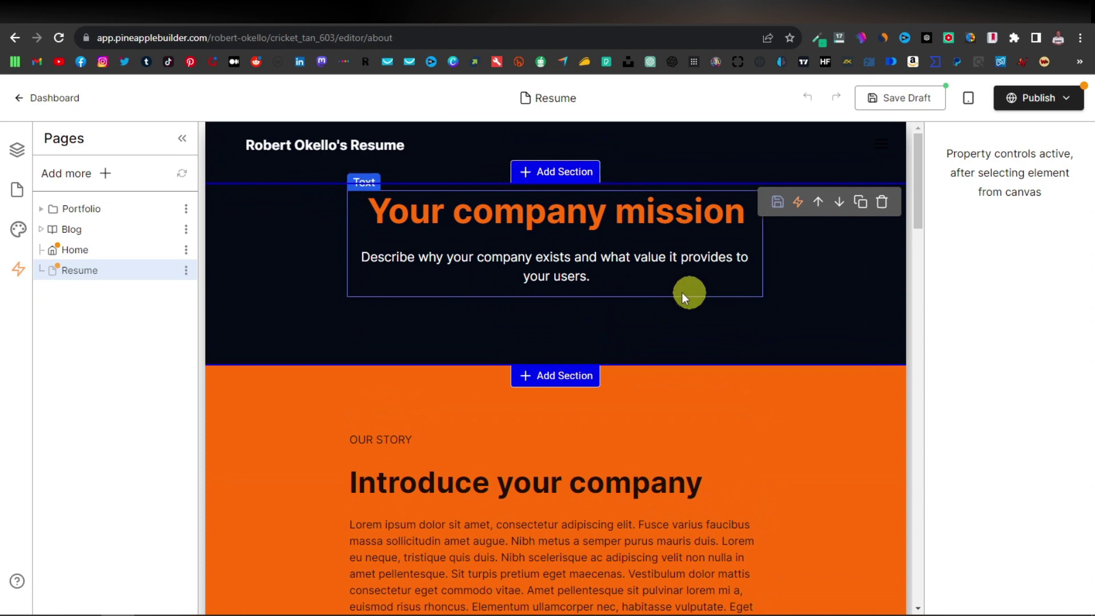
{"action": "left_click", "coordinate": [882, 203]}
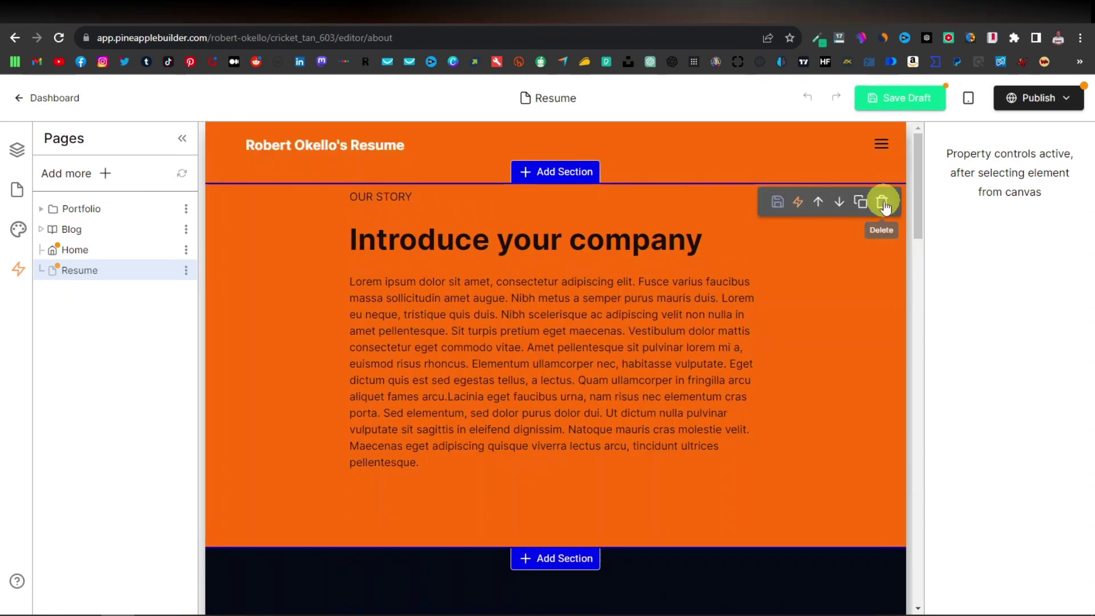
{"action": "left_click", "coordinate": [882, 202]}
{"action": "left_click", "coordinate": [882, 203]}
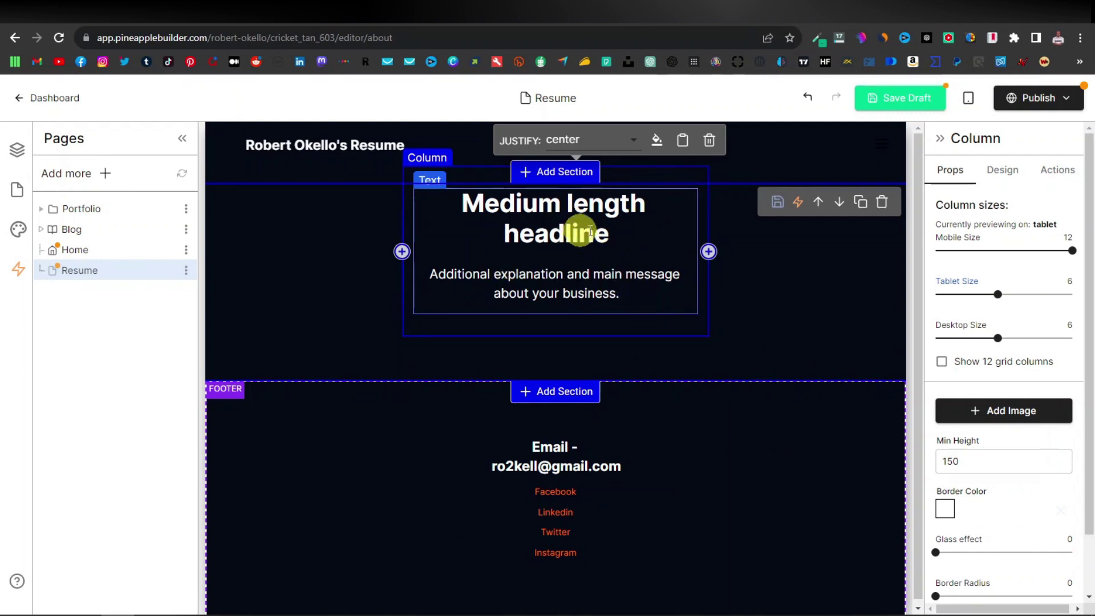
Change the page headline to 'Resume' and delete the explanatory paragraph beneath it.
{"action": "left_click", "coordinate": [609, 235]}
{"action": "triple_click", "coordinate": [613, 237]}
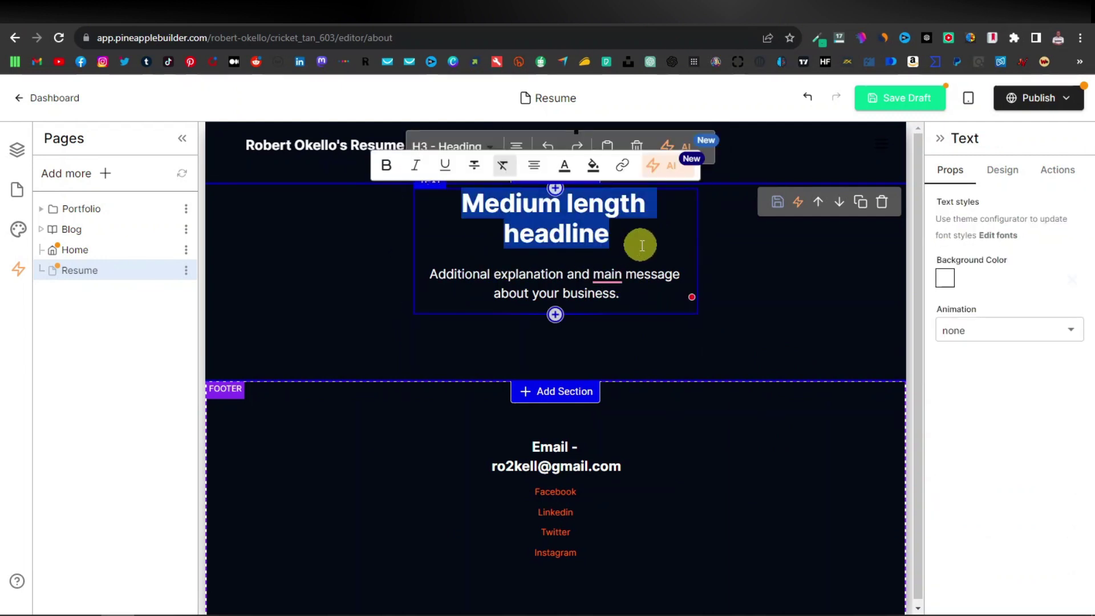
{"action": "type", "text": "Resume"}
{"action": "mouse_move", "coordinate": [613, 244]}
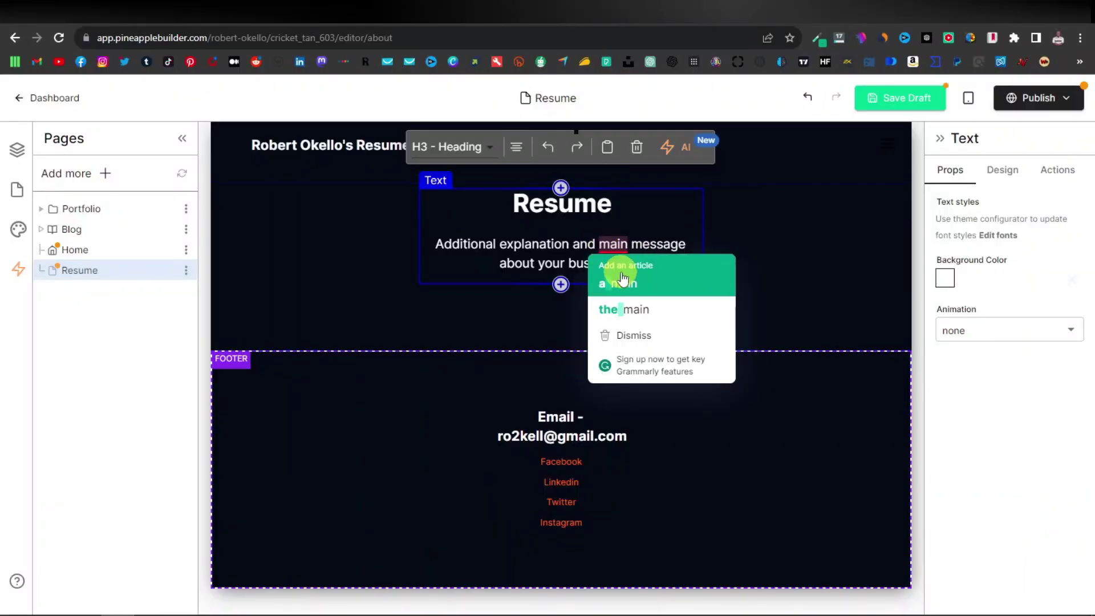
{"action": "triple_click", "coordinate": [564, 254]}
{"action": "key", "text": "BackSpace"}
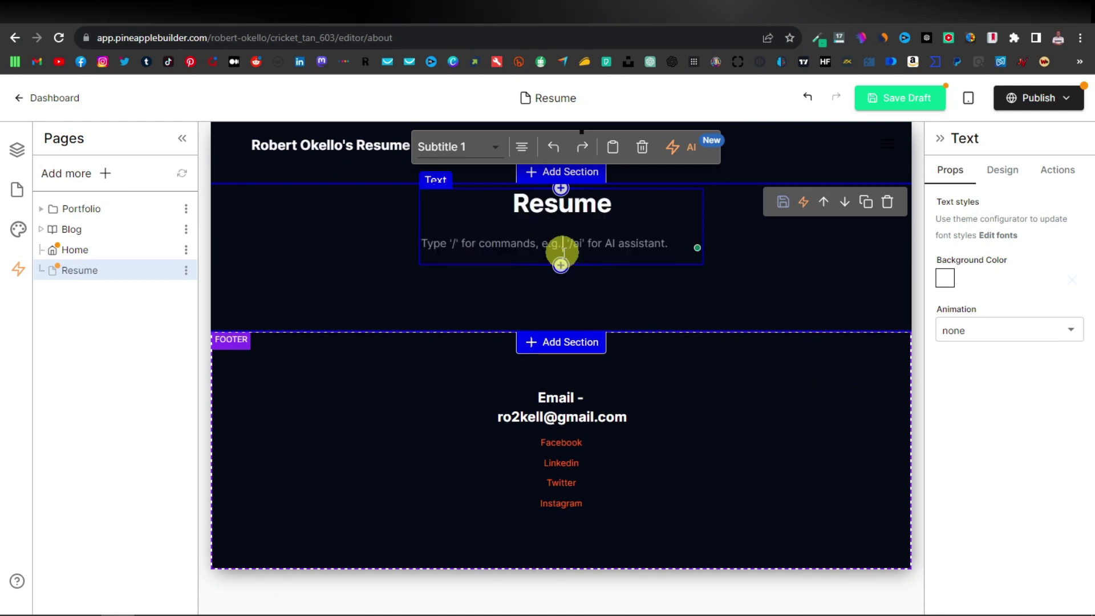
{"action": "key", "text": "BackSpace"}
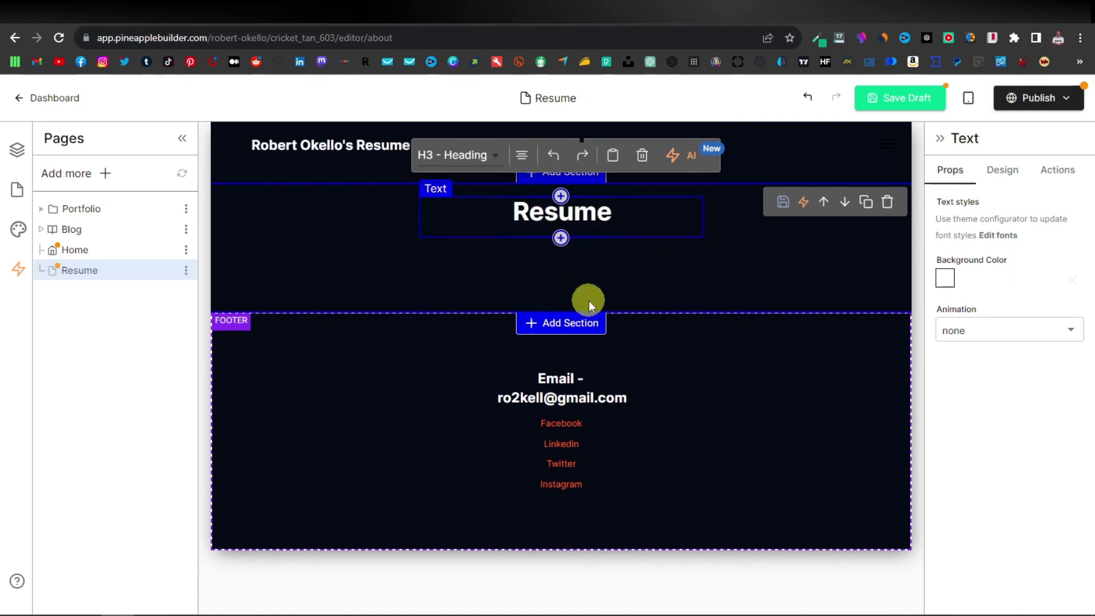
{"action": "left_click", "coordinate": [529, 323]}
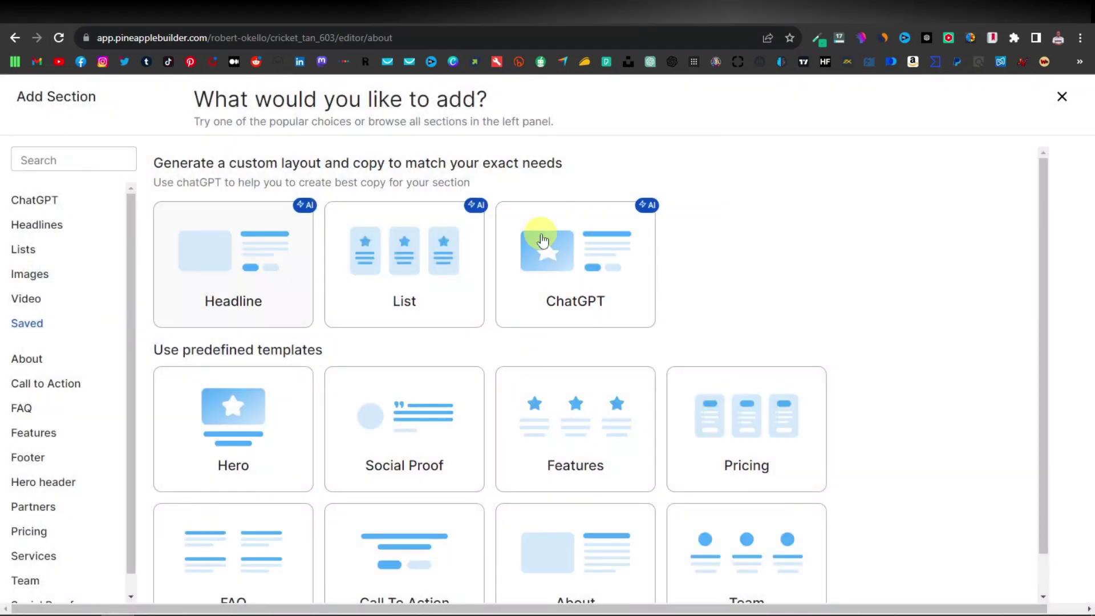
Insert a Hero Product section, delete its text block, and open the placeholder image's properties.
{"action": "left_click", "coordinate": [249, 422]}
{"action": "left_click", "coordinate": [376, 443]}
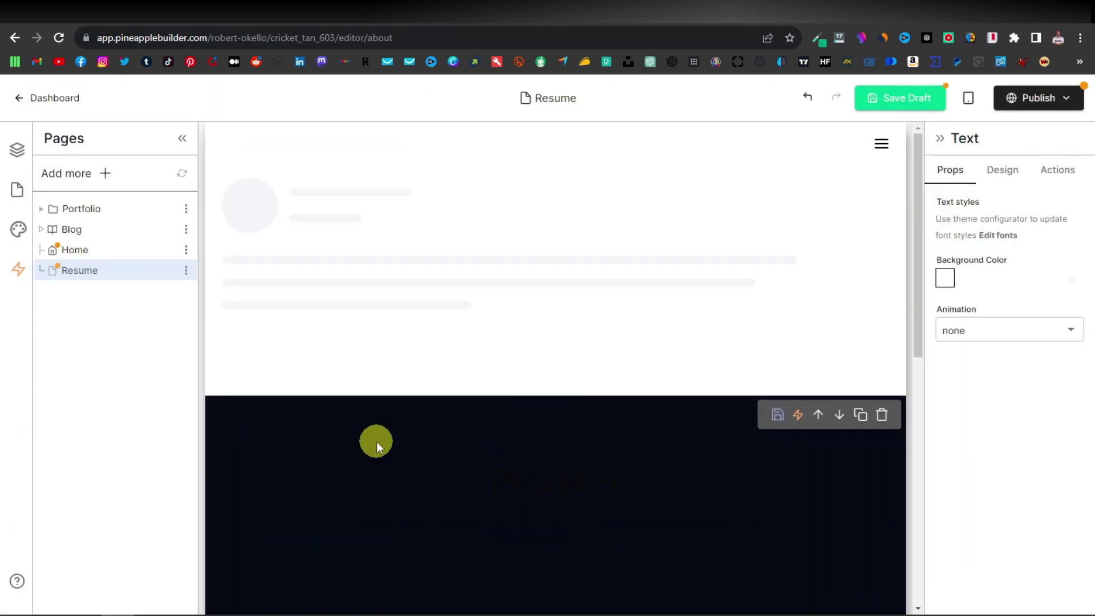
{"action": "scroll", "coordinate": [572, 477], "scroll_direction": "down", "scroll_amount": 2}
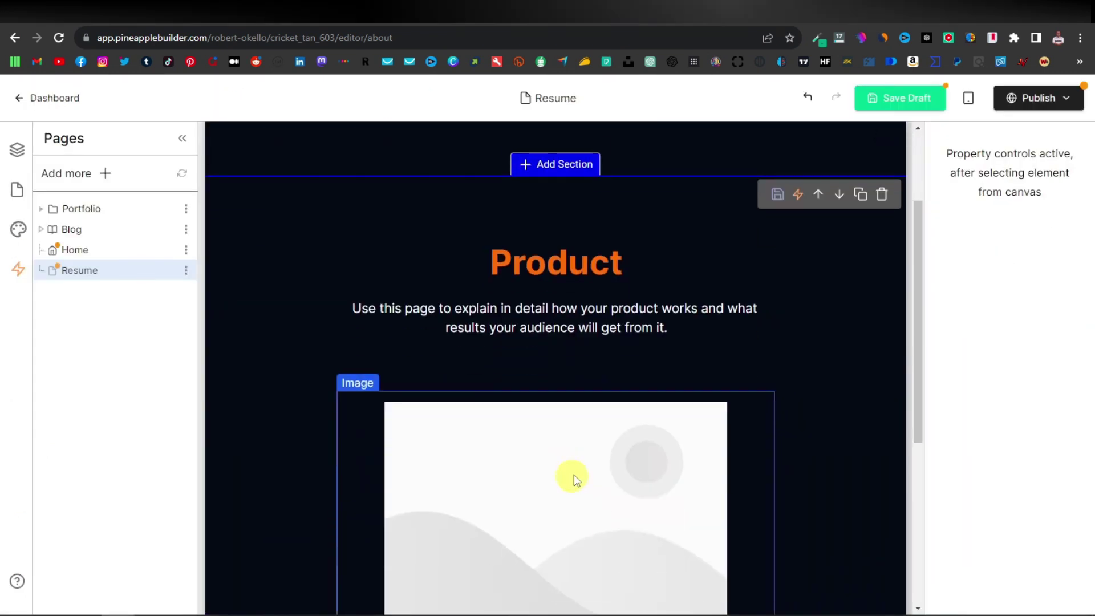
{"action": "left_click", "coordinate": [727, 261]}
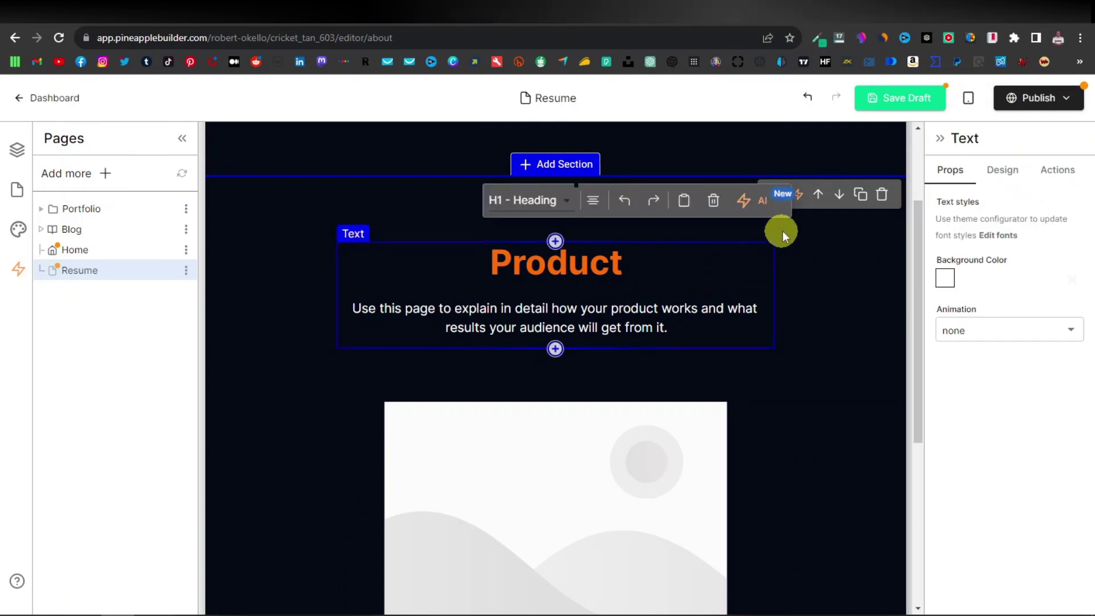
{"action": "left_click", "coordinate": [711, 201]}
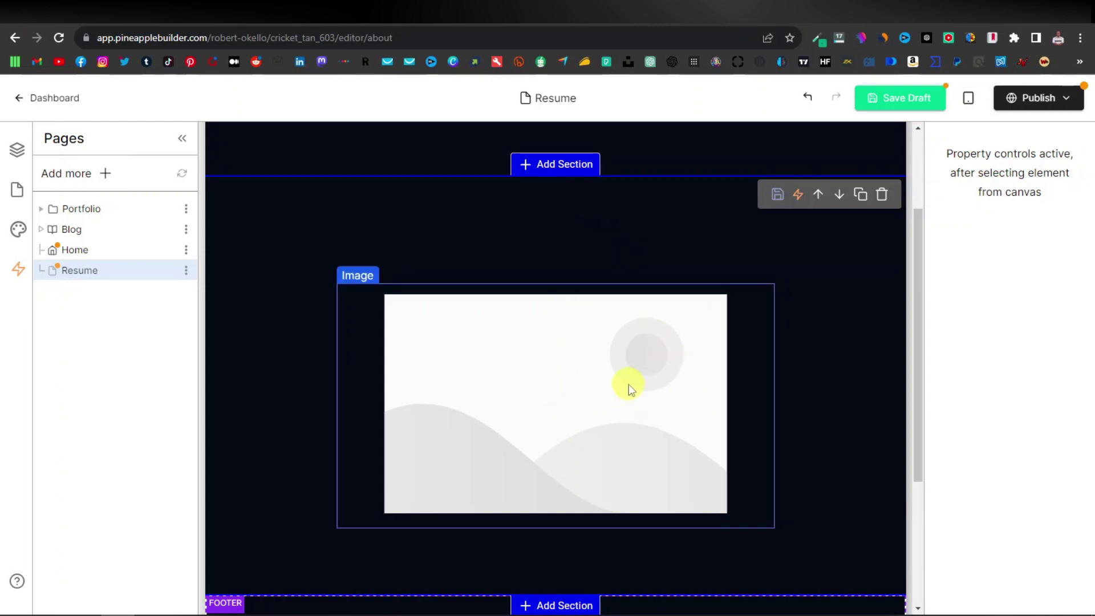
{"action": "left_click", "coordinate": [573, 394]}
{"action": "left_click", "coordinate": [763, 393]}
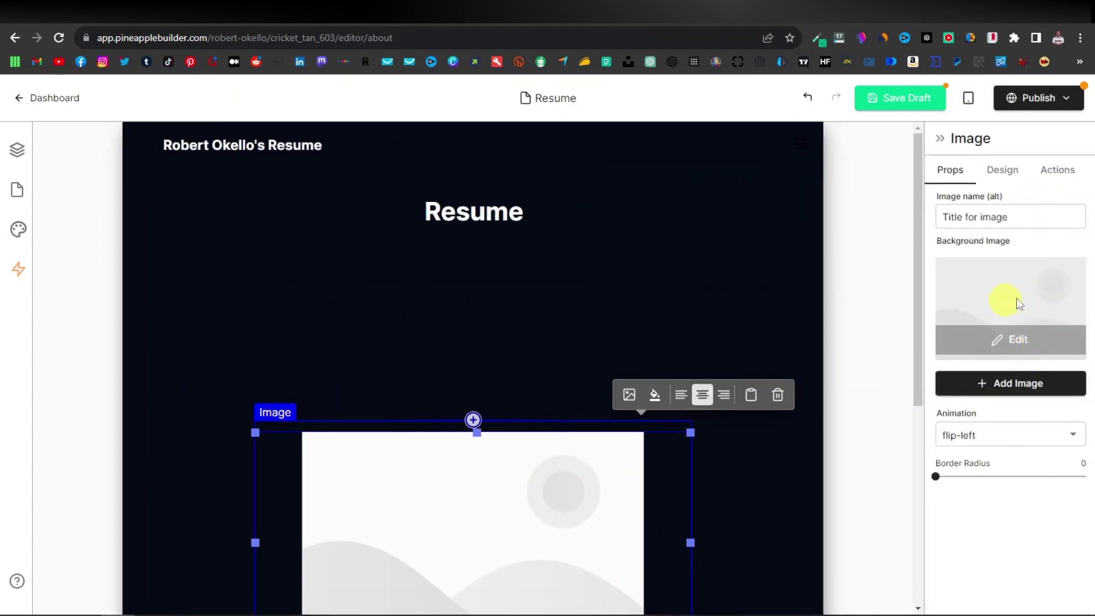
Replace the Resume page's placeholder picture with the previously uploaded sample resume image.
{"action": "left_click", "coordinate": [1017, 391]}
{"action": "left_click", "coordinate": [118, 177]}
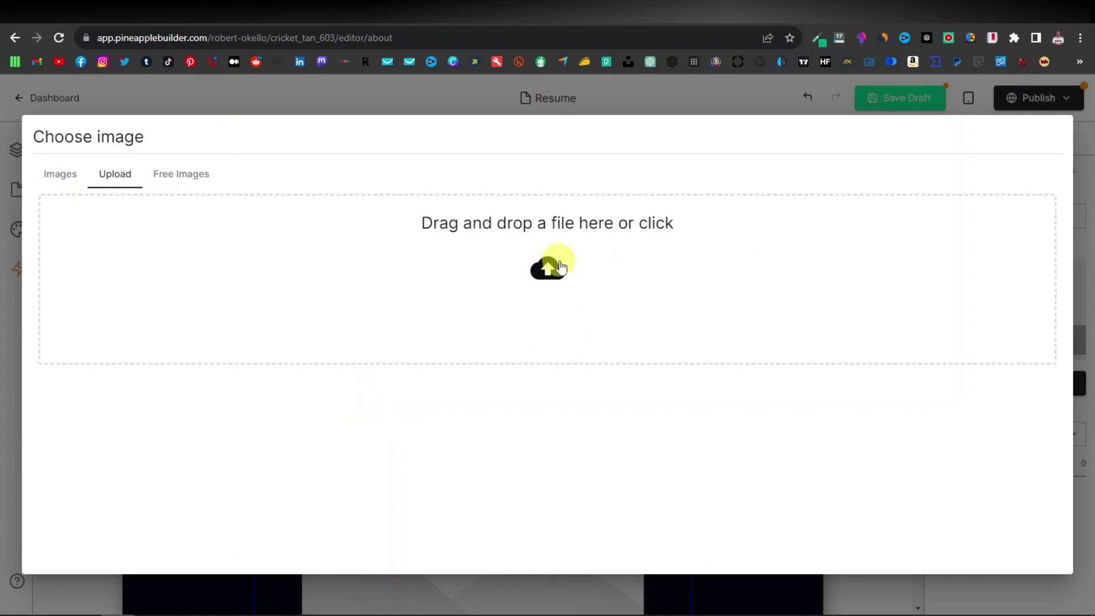
{"action": "left_click", "coordinate": [55, 173]}
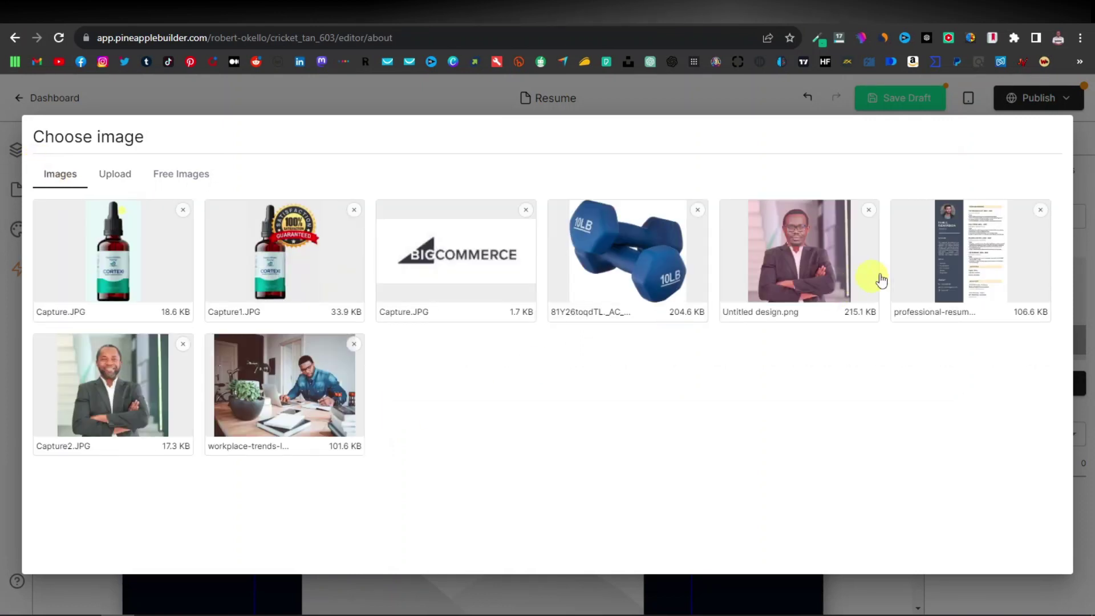
{"action": "left_click", "coordinate": [956, 249]}
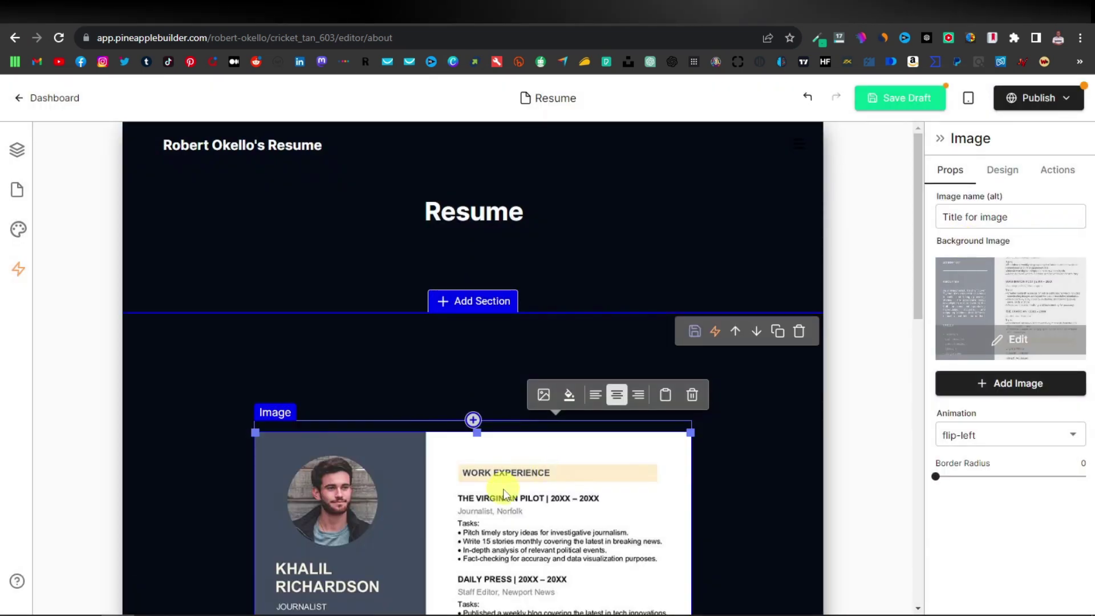
{"action": "scroll", "coordinate": [502, 494], "scroll_direction": "down", "scroll_amount": 3}
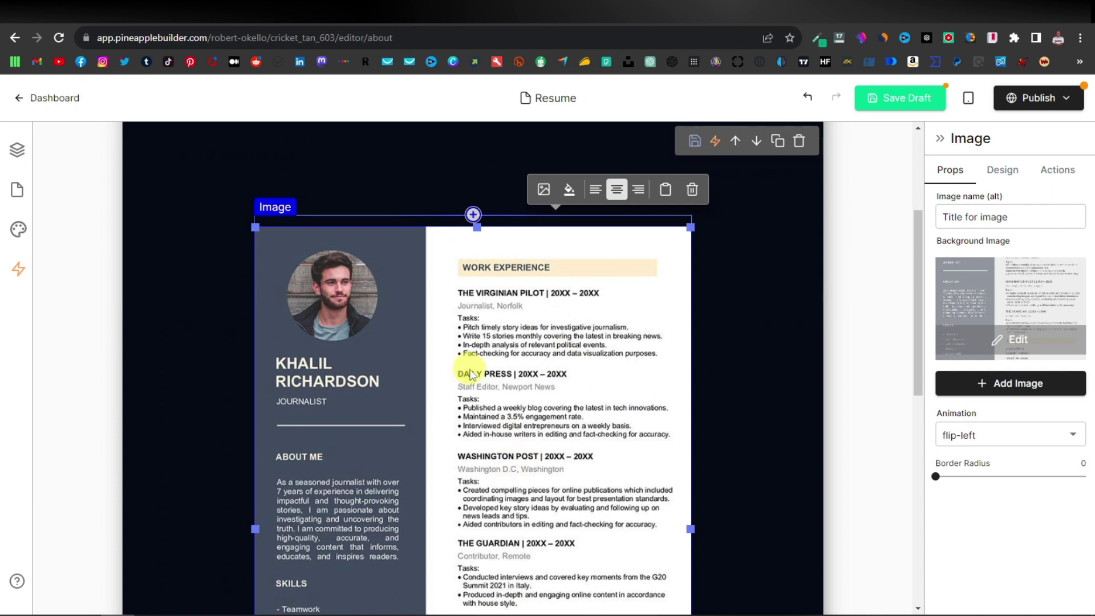
{"action": "scroll", "coordinate": [456, 365], "scroll_direction": "down", "scroll_amount": 2}
{"action": "scroll", "coordinate": [428, 345], "scroll_direction": "down", "scroll_amount": 2}
{"action": "scroll", "coordinate": [388, 337], "scroll_direction": "up", "scroll_amount": 2}
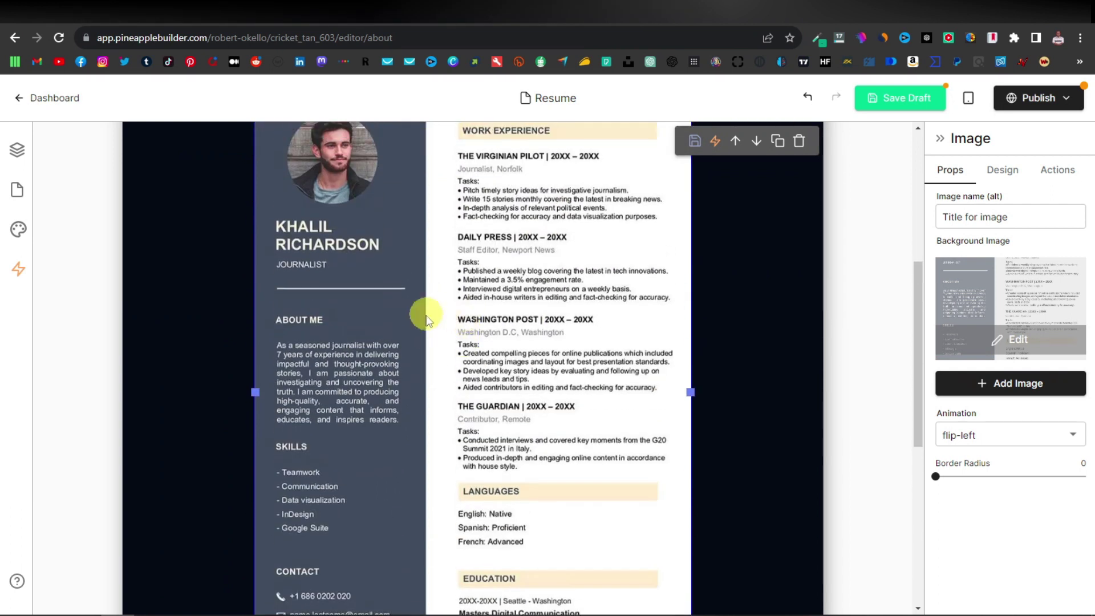
{"action": "scroll", "coordinate": [539, 316], "scroll_direction": "up", "scroll_amount": 4}
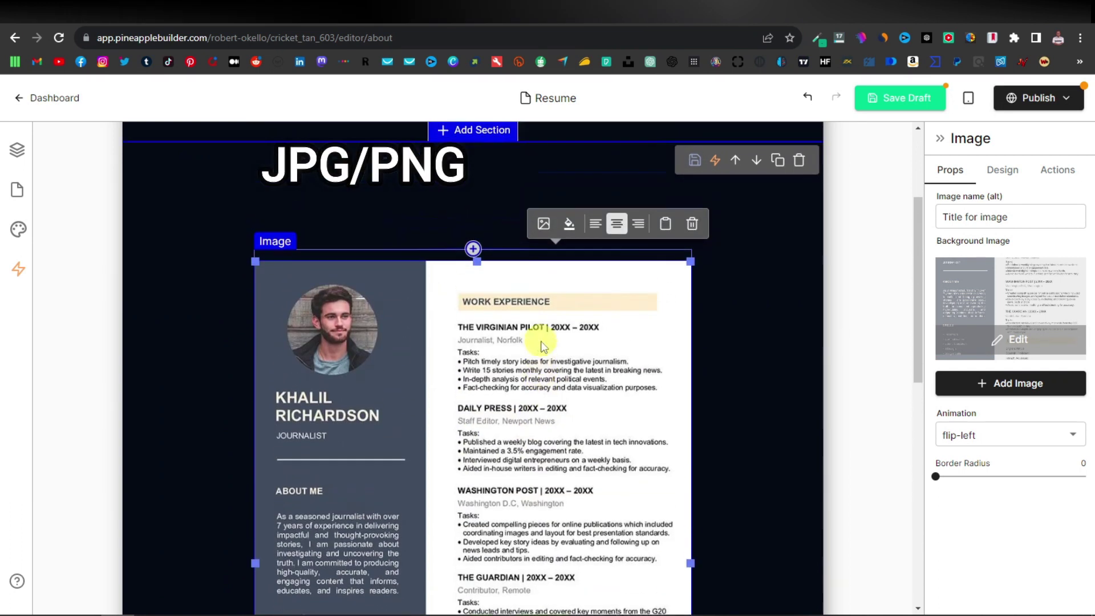
Save the Resume page as a draft.
{"action": "left_click", "coordinate": [910, 98]}
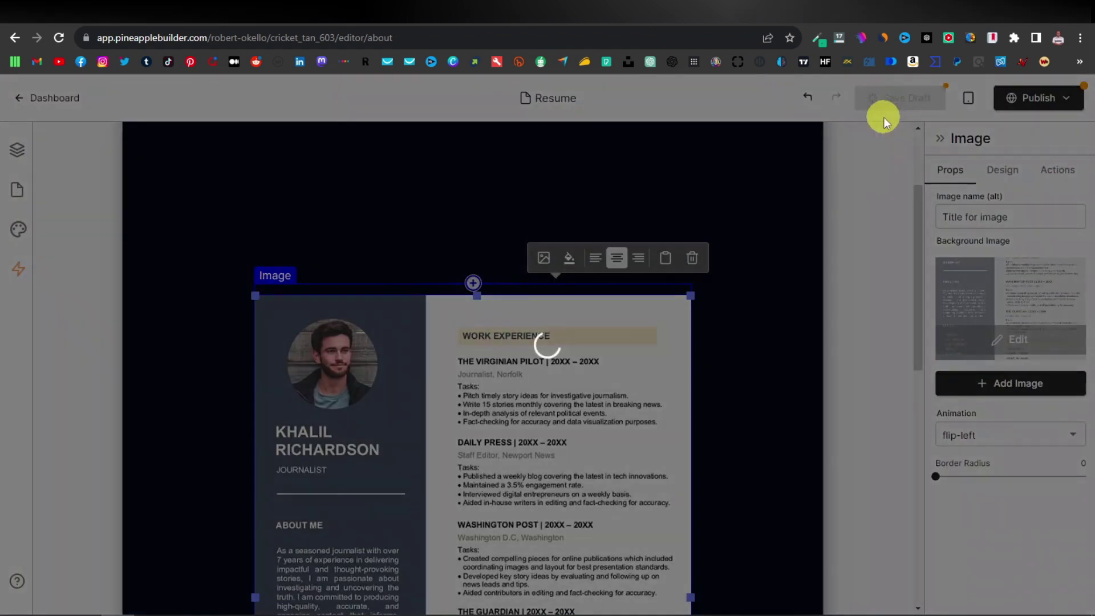
{"action": "scroll", "coordinate": [587, 416], "scroll_direction": "up", "scroll_amount": 3}
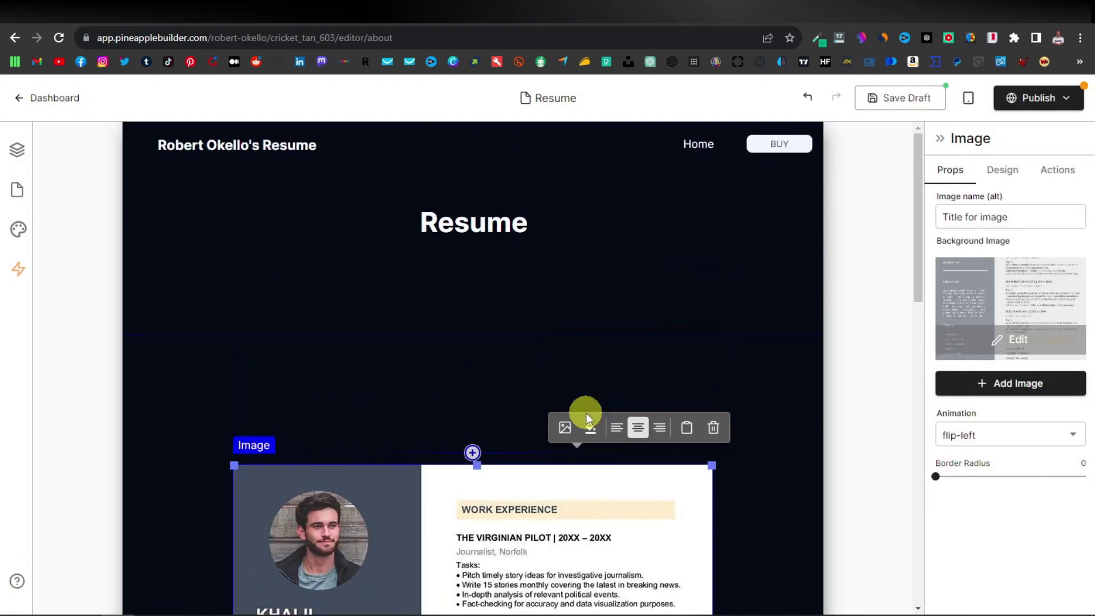
{"action": "left_click", "coordinate": [464, 414]}
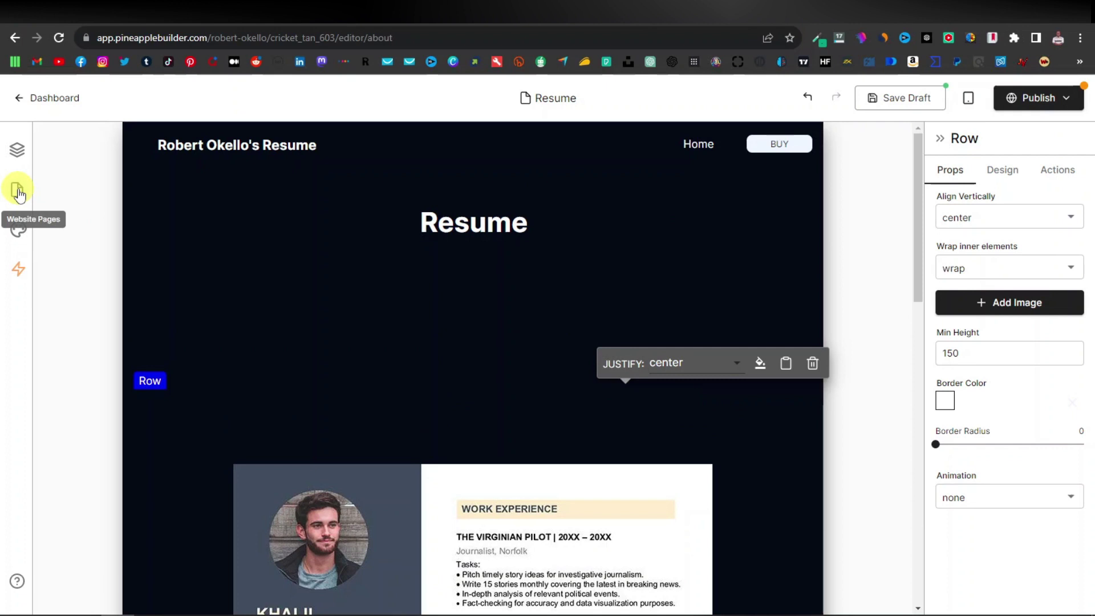
Copy the Resume page's /about slug from the Pages list and return to the Home page.
{"action": "left_click", "coordinate": [17, 190]}
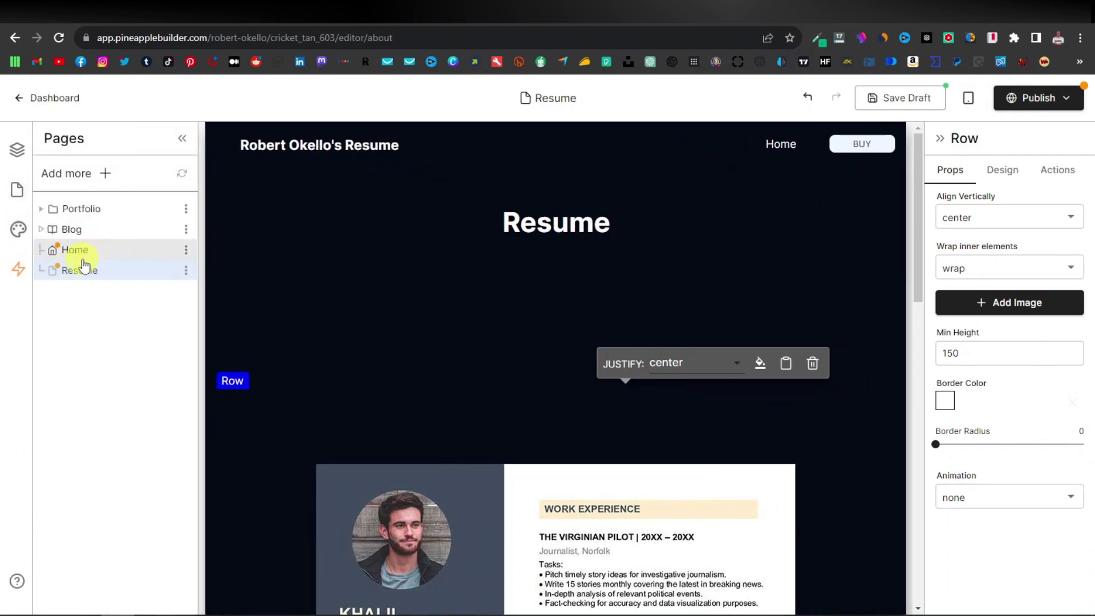
{"action": "left_click", "coordinate": [189, 272]}
{"action": "left_click", "coordinate": [268, 371]}
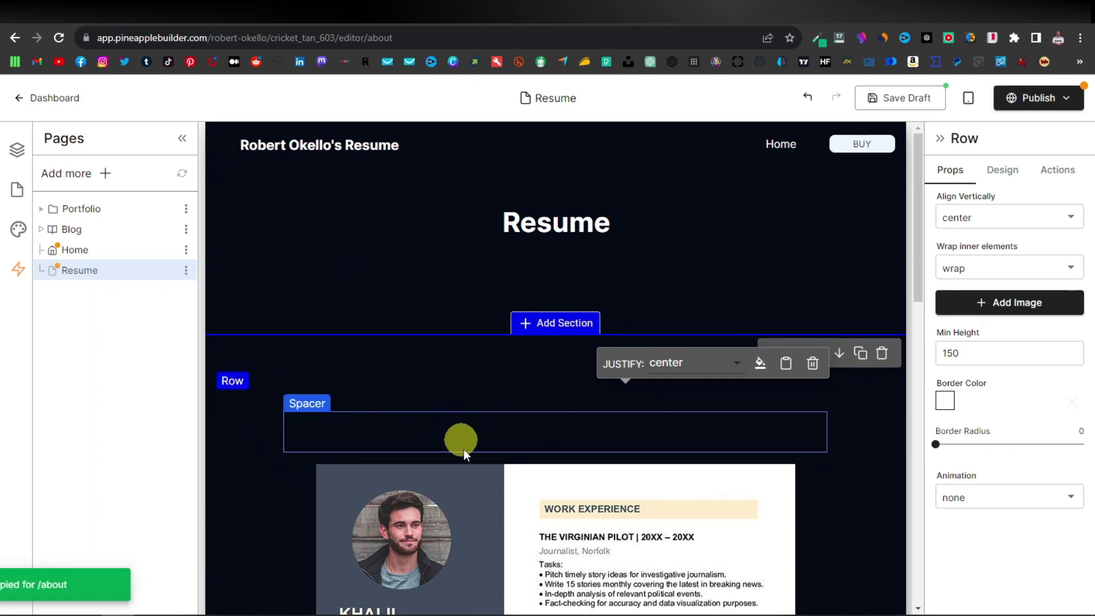
{"action": "left_click", "coordinate": [95, 249]}
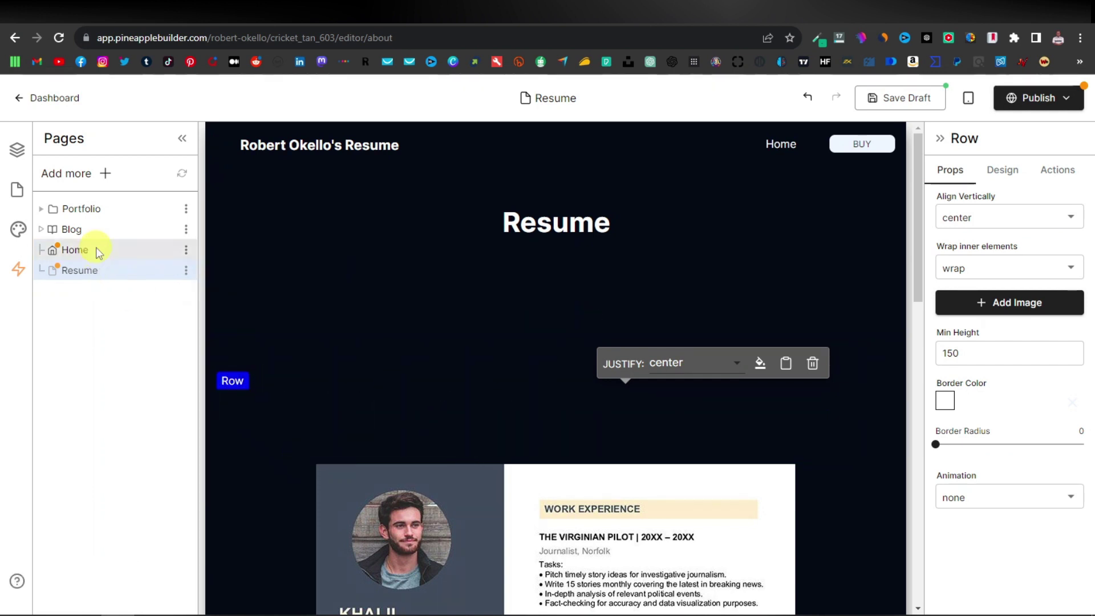
Link the View Robert's Resume button to the /about page by pasting the slug.
{"action": "left_click", "coordinate": [387, 555]}
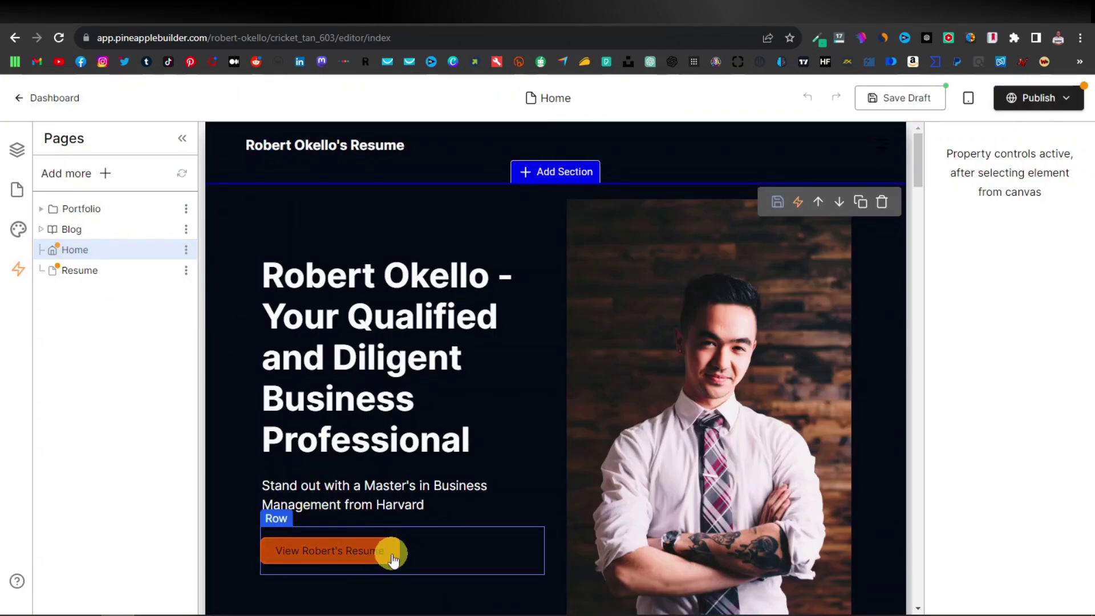
{"action": "left_click", "coordinate": [991, 305]}
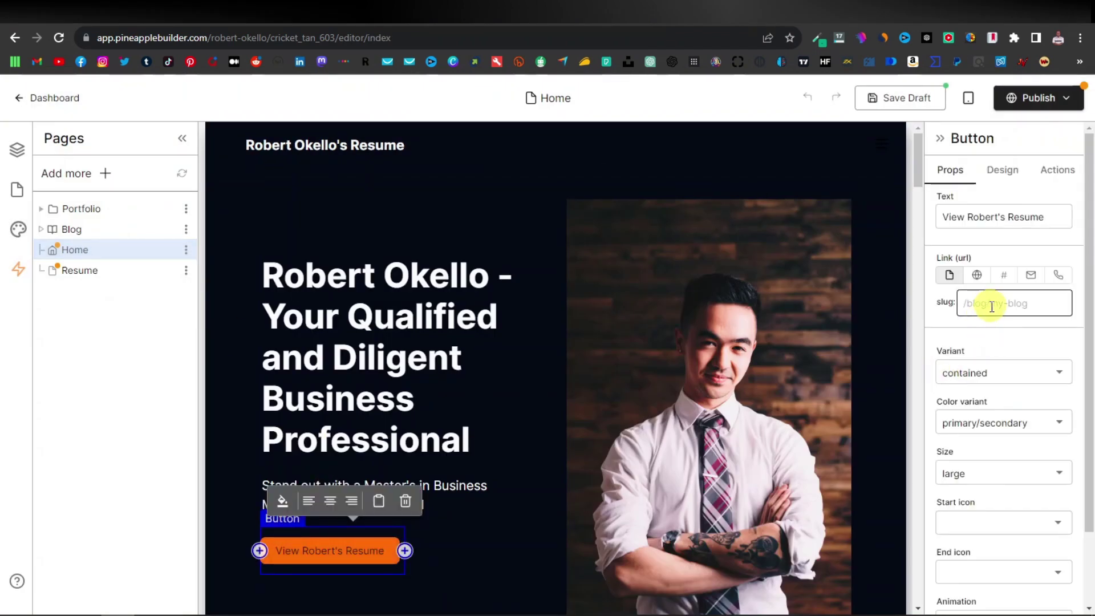
{"action": "right_click", "coordinate": [983, 302]}
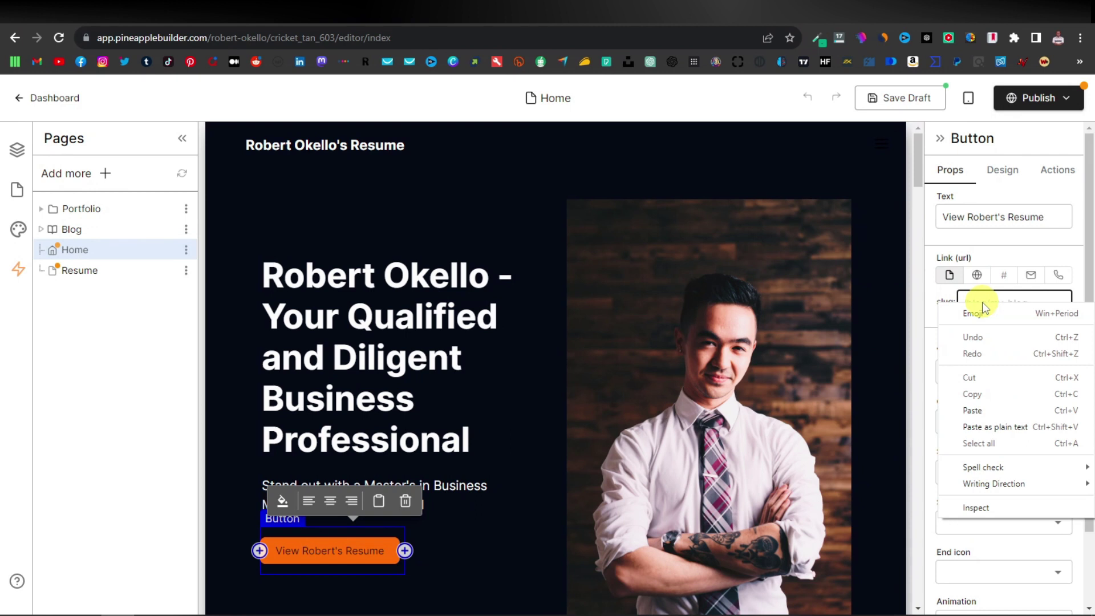
{"action": "left_click", "coordinate": [991, 409]}
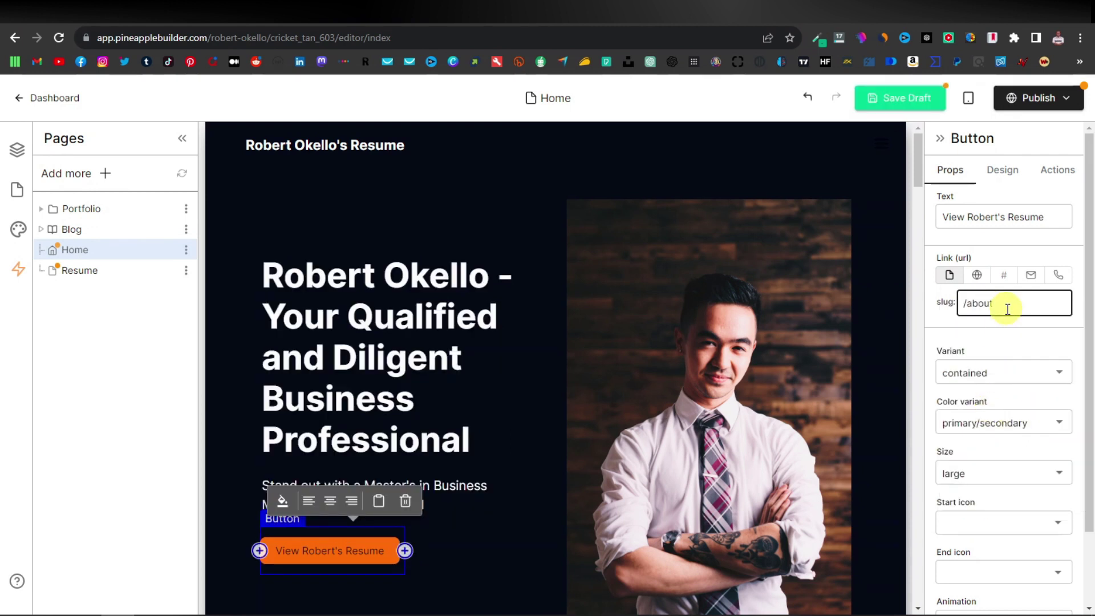
Save and publish the home page live, then open the live site in a new tab.
{"action": "left_click", "coordinate": [902, 101]}
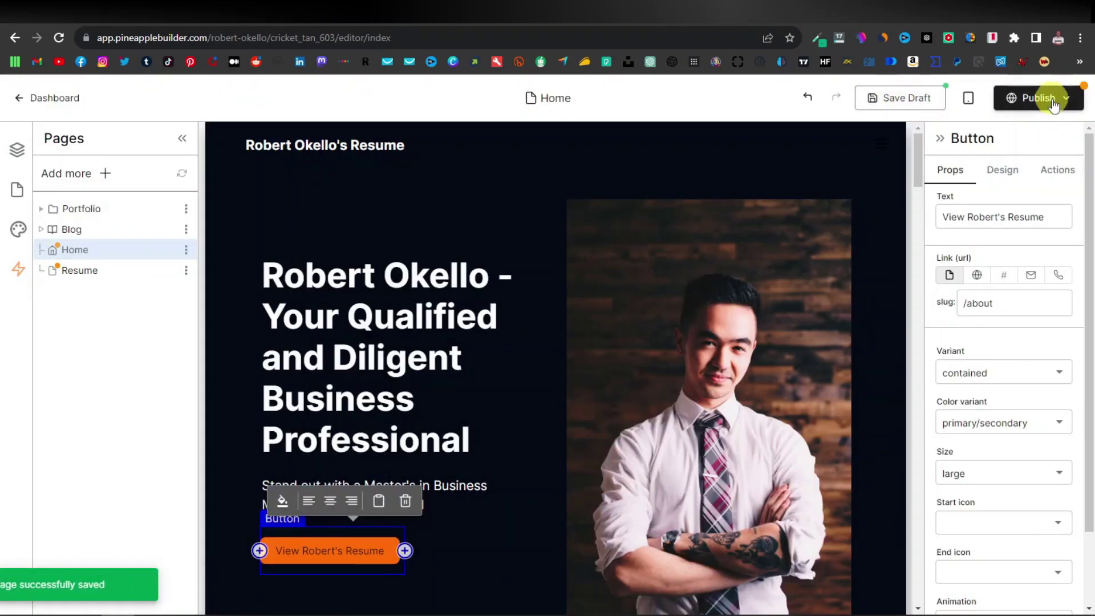
{"action": "left_click", "coordinate": [1053, 100]}
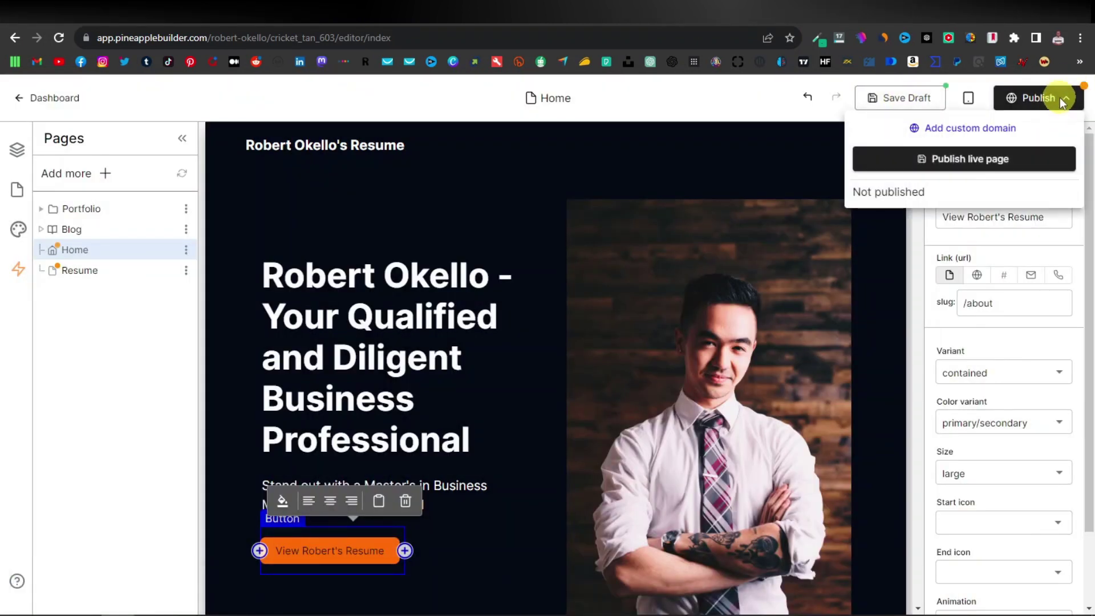
{"action": "left_click", "coordinate": [963, 166]}
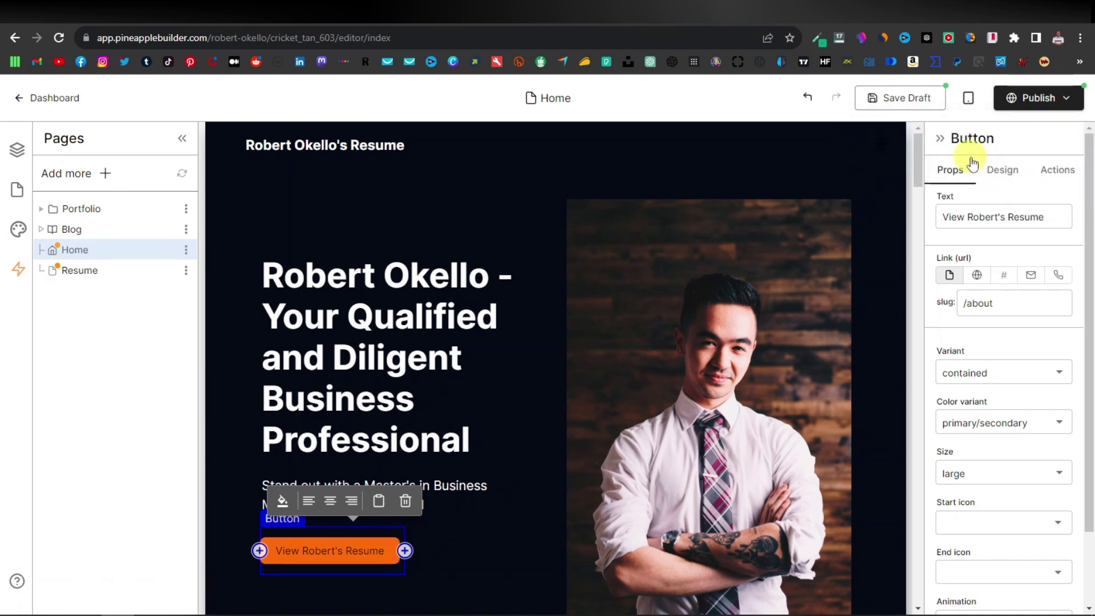
{"action": "left_click", "coordinate": [1060, 103]}
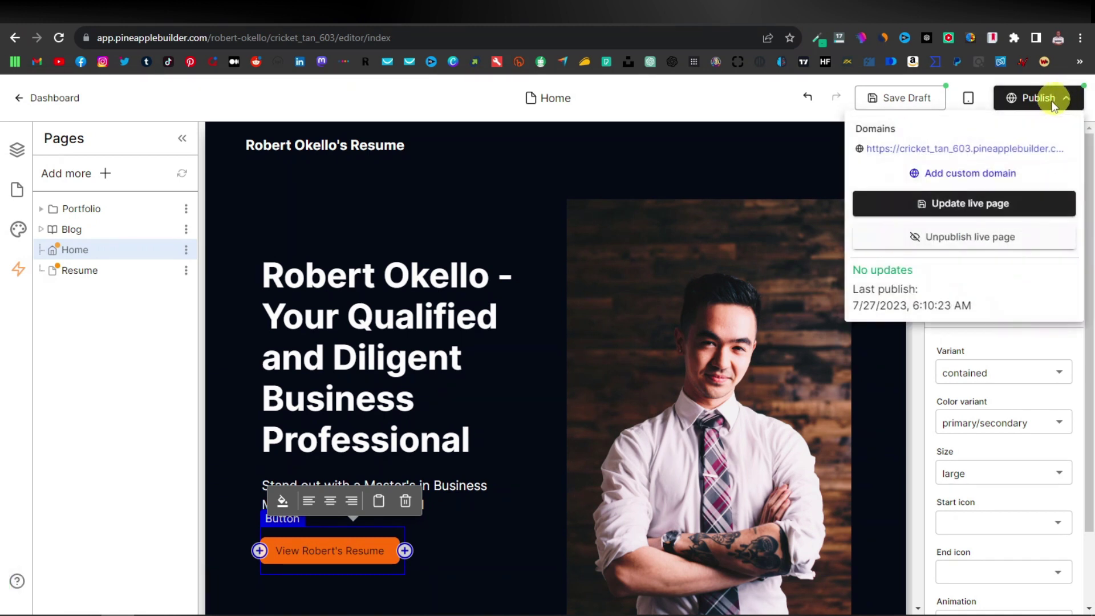
{"action": "right_click", "coordinate": [976, 153]}
{"action": "left_click", "coordinate": [976, 152]}
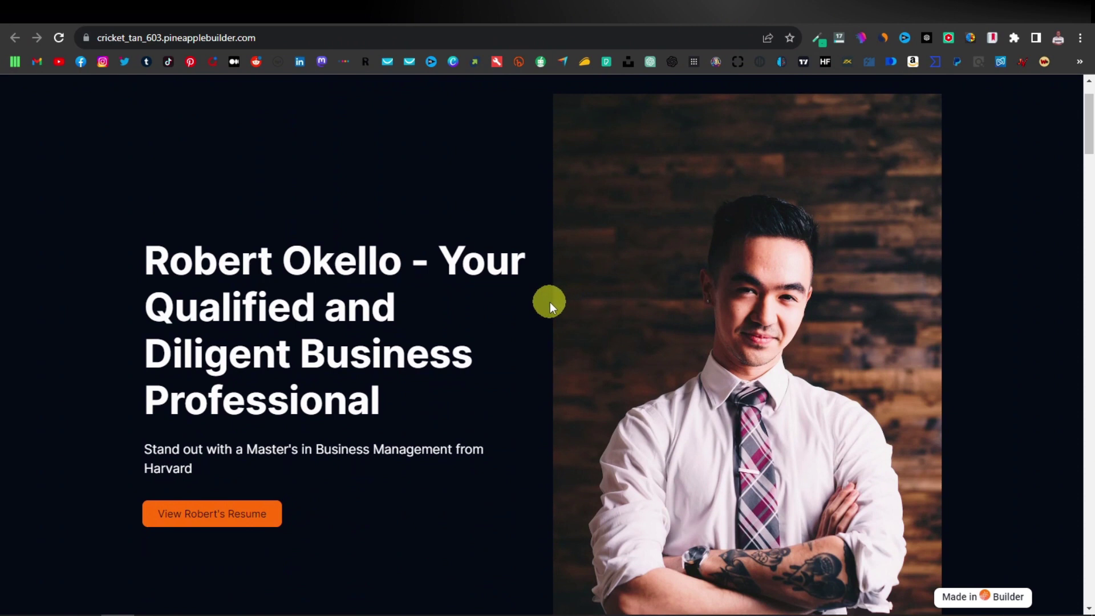
Review the live homepage and follow View Robert's Resume to the unpublished /about page.
{"action": "scroll", "coordinate": [546, 302], "scroll_direction": "down", "scroll_amount": 8}
{"action": "scroll", "coordinate": [543, 302], "scroll_direction": "down", "scroll_amount": 12}
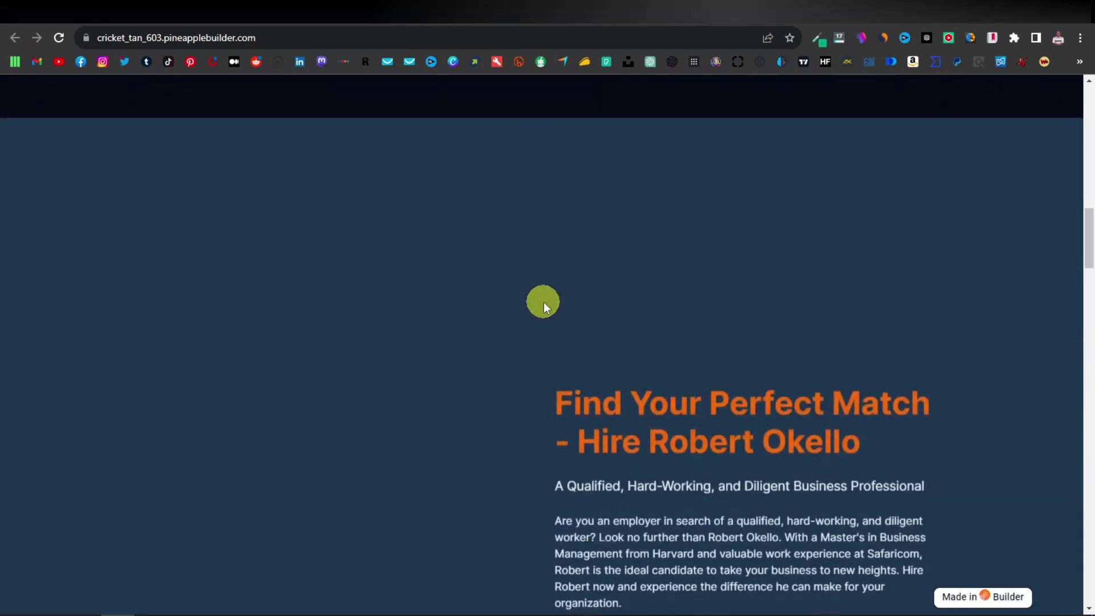
{"action": "scroll", "coordinate": [543, 302], "scroll_direction": "down", "scroll_amount": 10}
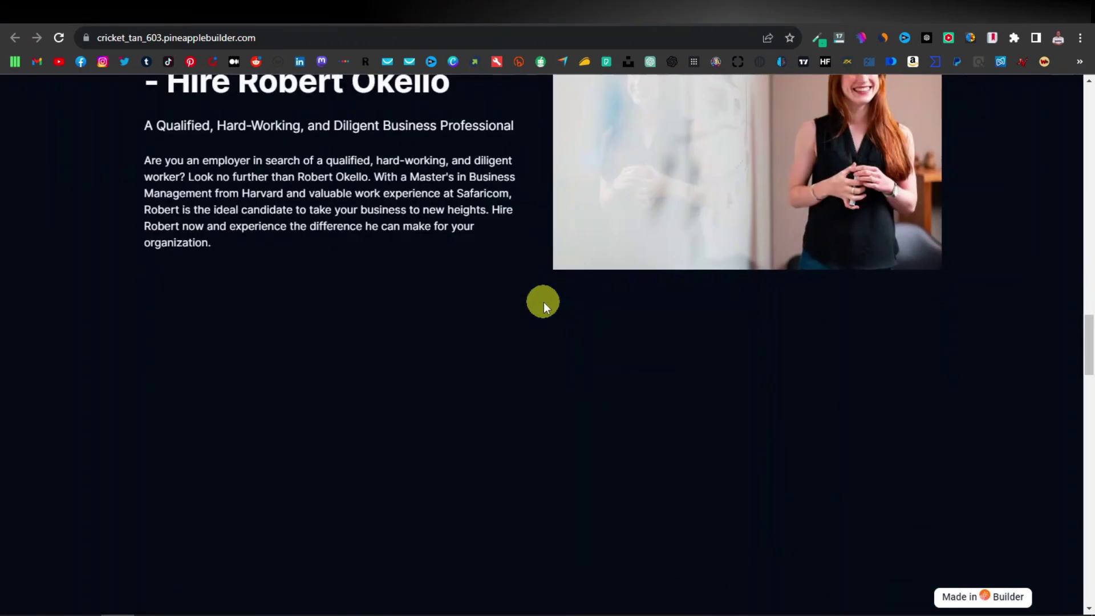
{"action": "scroll", "coordinate": [543, 302], "scroll_direction": "down", "scroll_amount": 15}
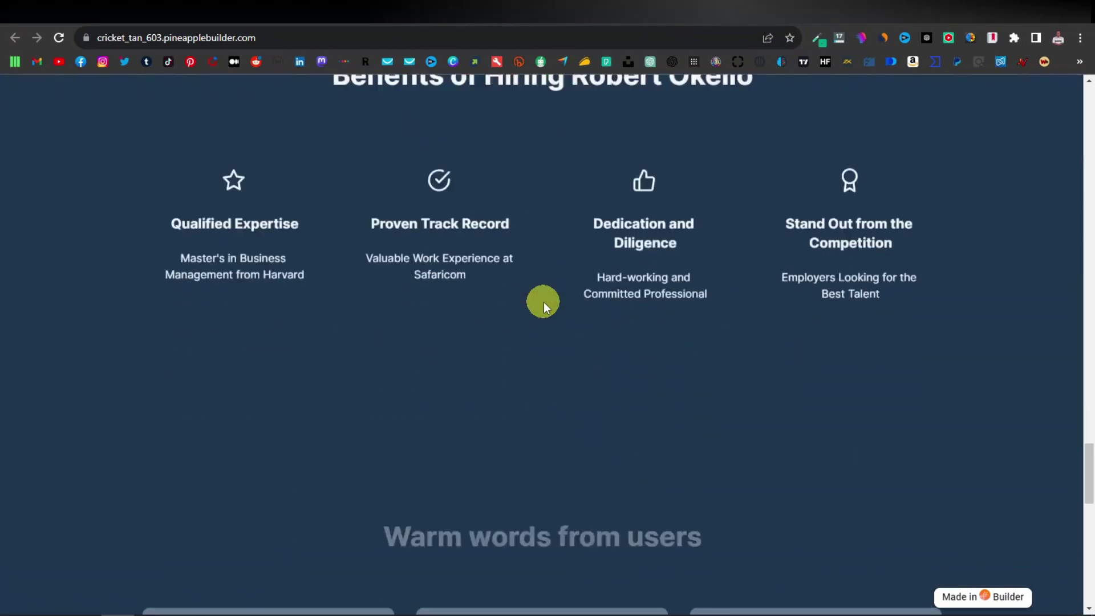
{"action": "scroll", "coordinate": [543, 302], "scroll_direction": "up", "scroll_amount": 12}
{"action": "scroll", "coordinate": [544, 300], "scroll_direction": "up", "scroll_amount": 10}
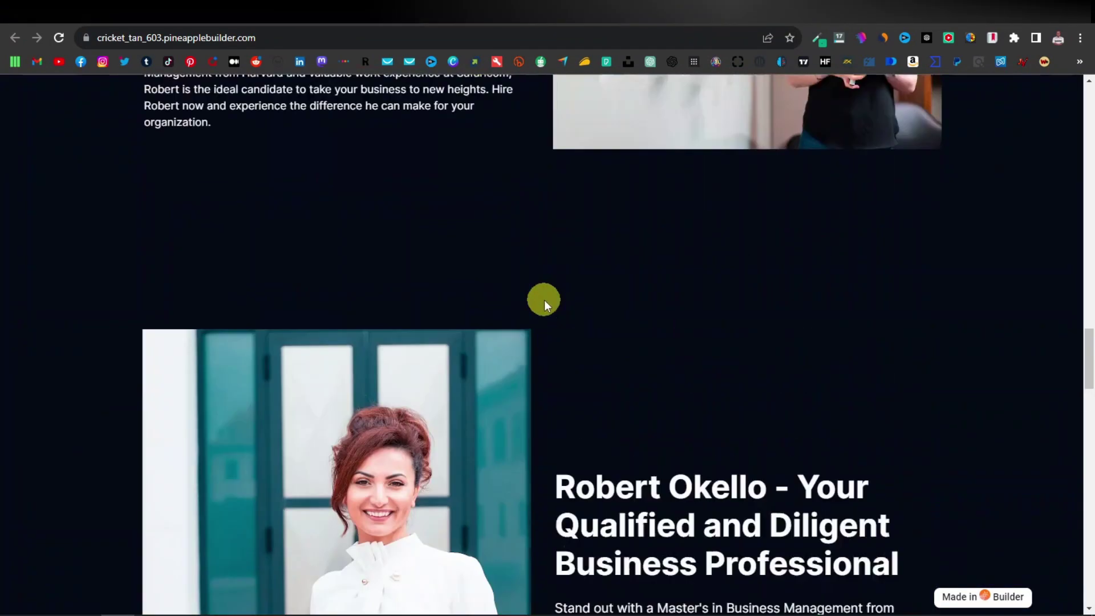
{"action": "scroll", "coordinate": [544, 299], "scroll_direction": "down", "scroll_amount": 4}
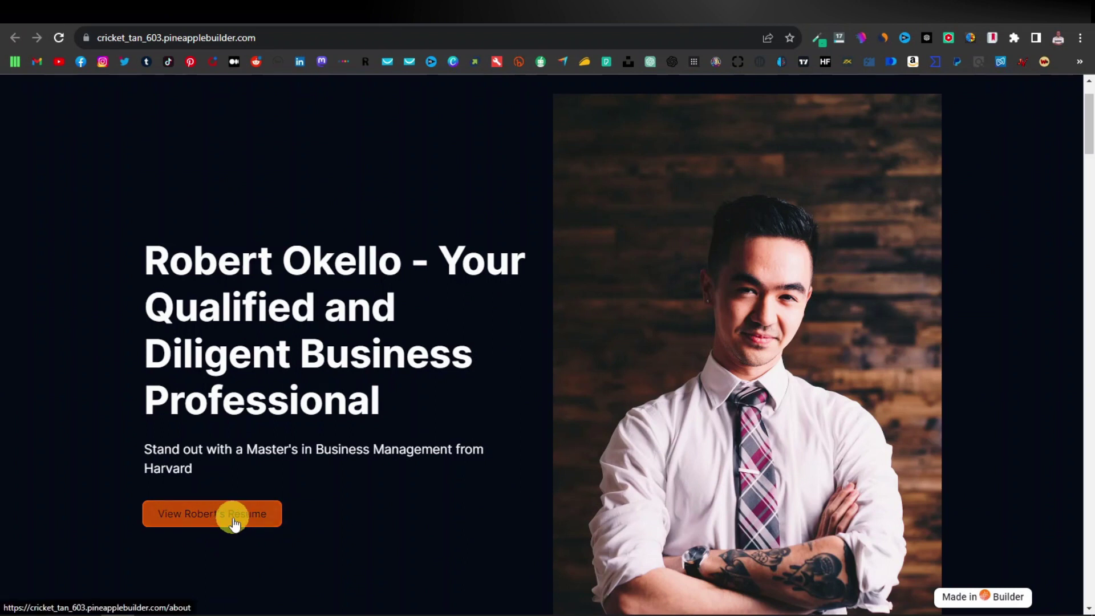
{"action": "left_click", "coordinate": [235, 523]}
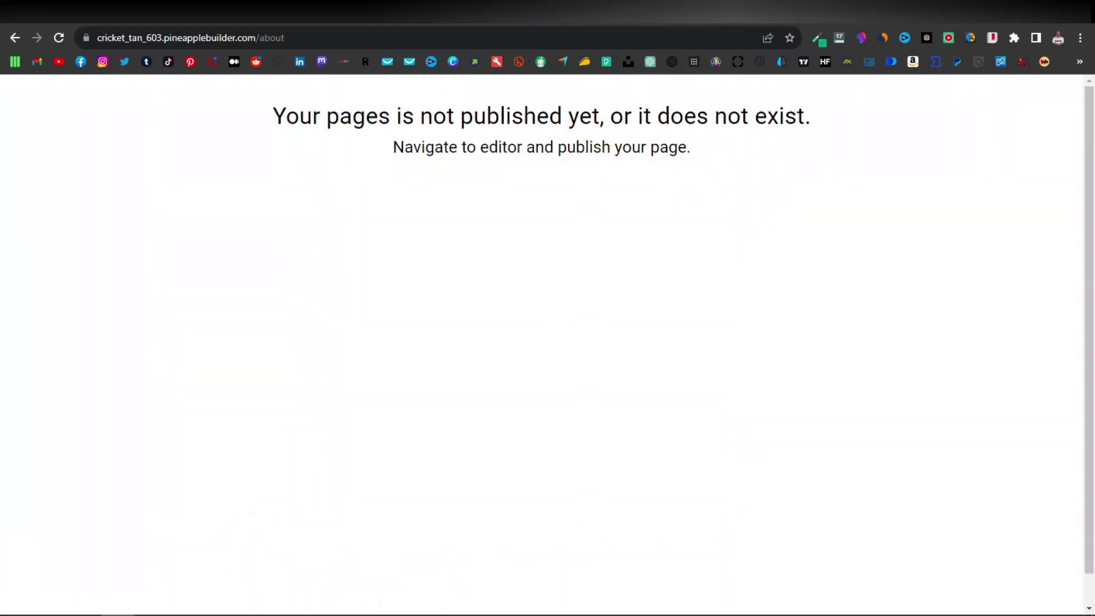
{"action": "key", "text": "ctrl+w"}
Publish the Resume page live and check that /about now shows the resume.
{"action": "left_click", "coordinate": [593, 179]}
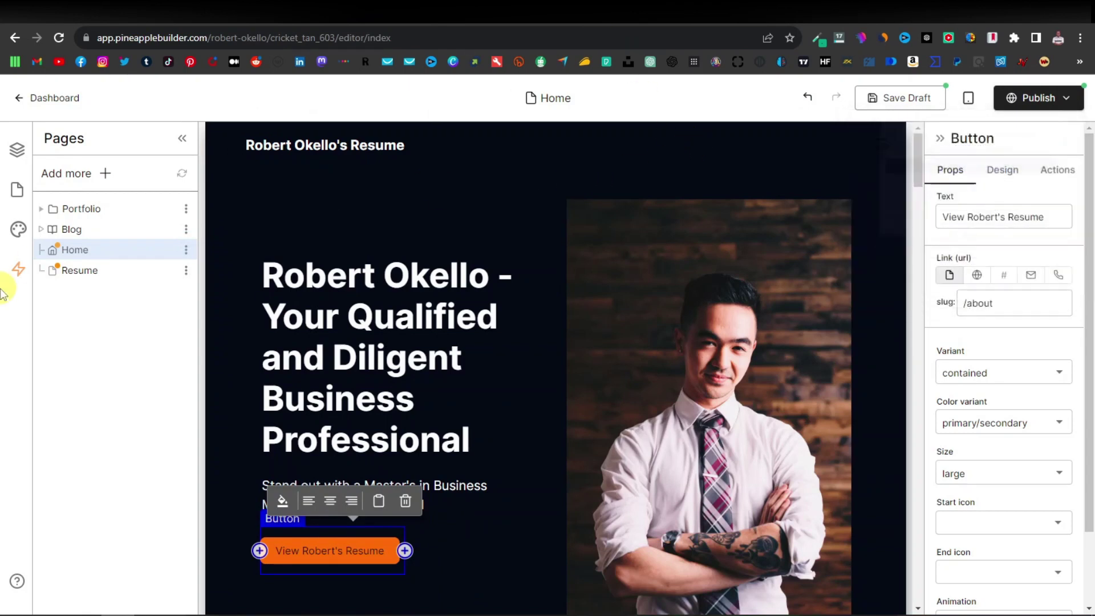
{"action": "left_click", "coordinate": [87, 272]}
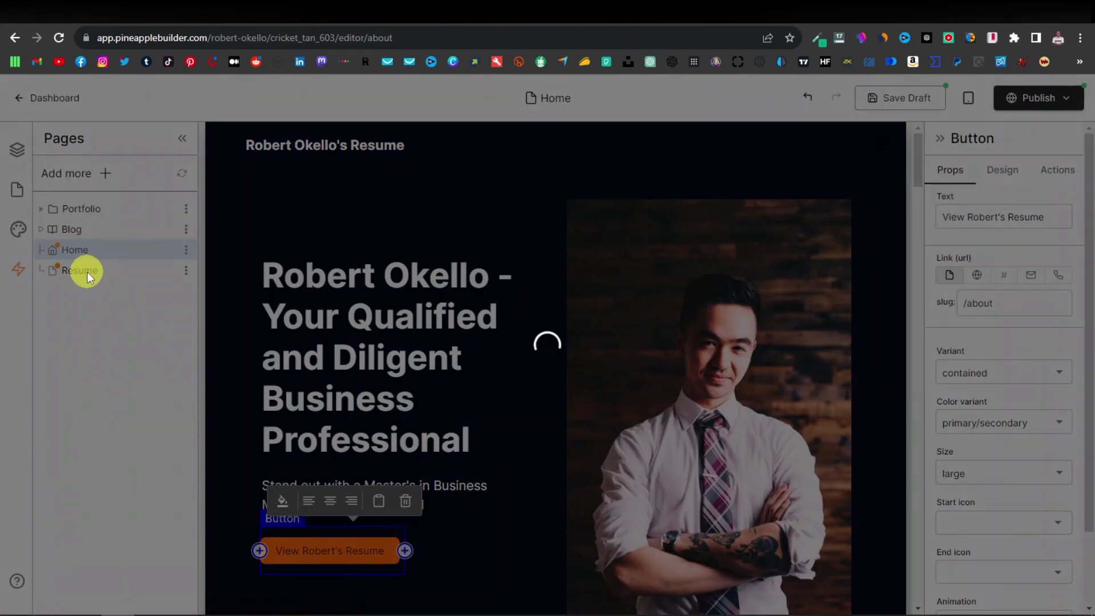
{"action": "left_click", "coordinate": [1038, 104]}
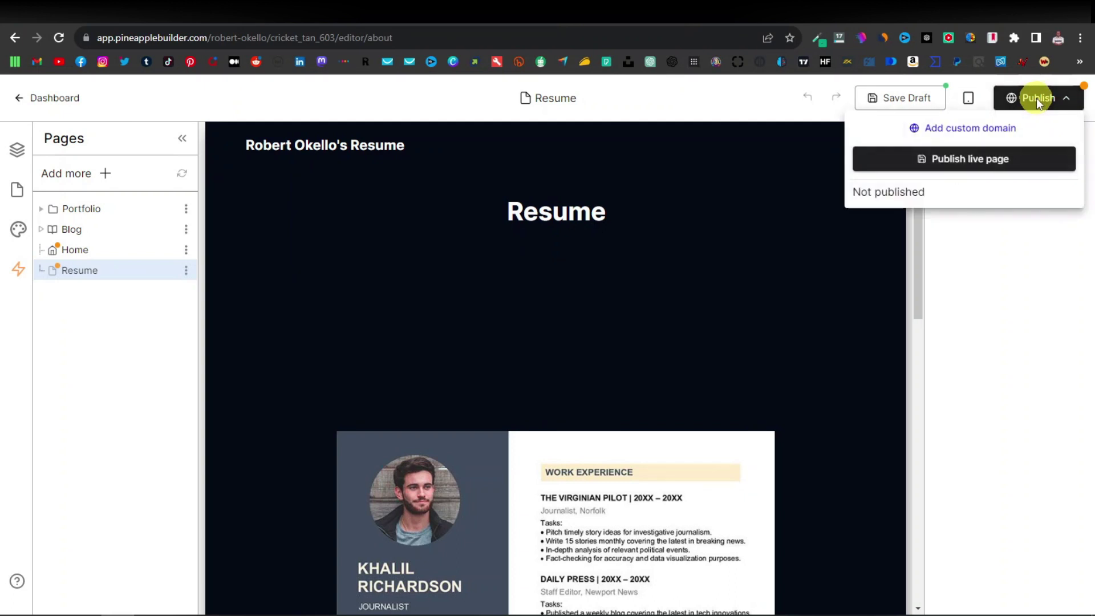
{"action": "left_click", "coordinate": [984, 164]}
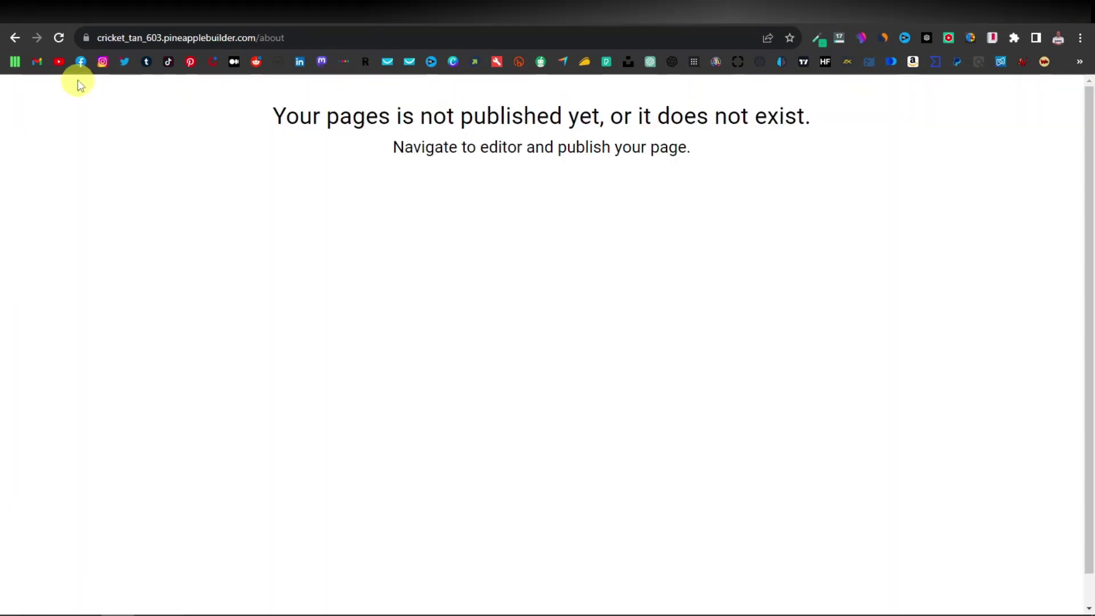
{"action": "left_click", "coordinate": [62, 39]}
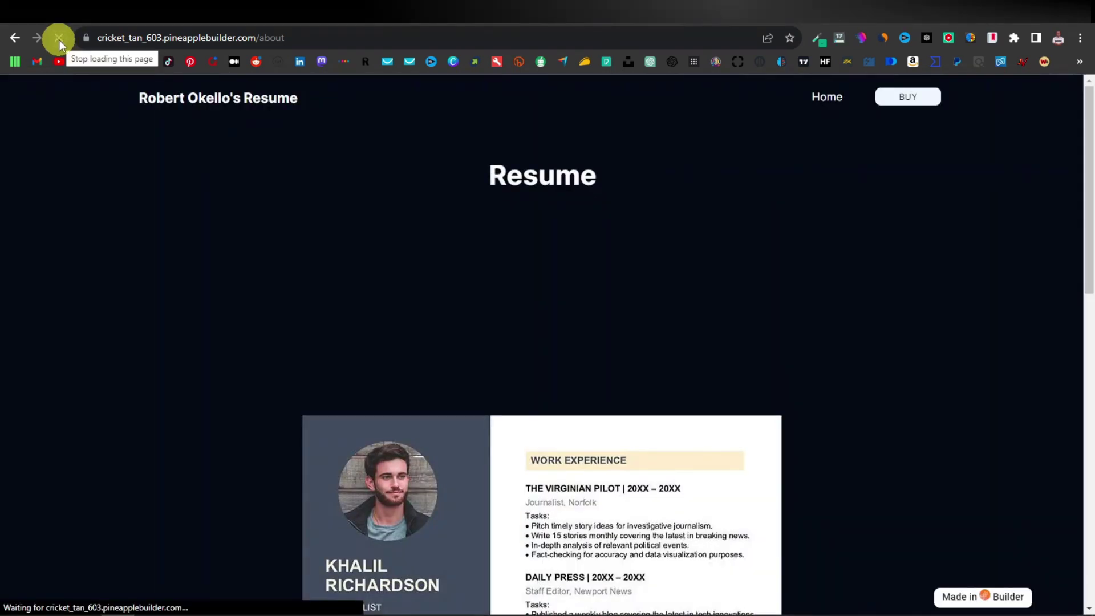
{"action": "scroll", "coordinate": [401, 254], "scroll_direction": "down", "scroll_amount": 7}
{"action": "scroll", "coordinate": [400, 255], "scroll_direction": "up", "scroll_amount": 7}
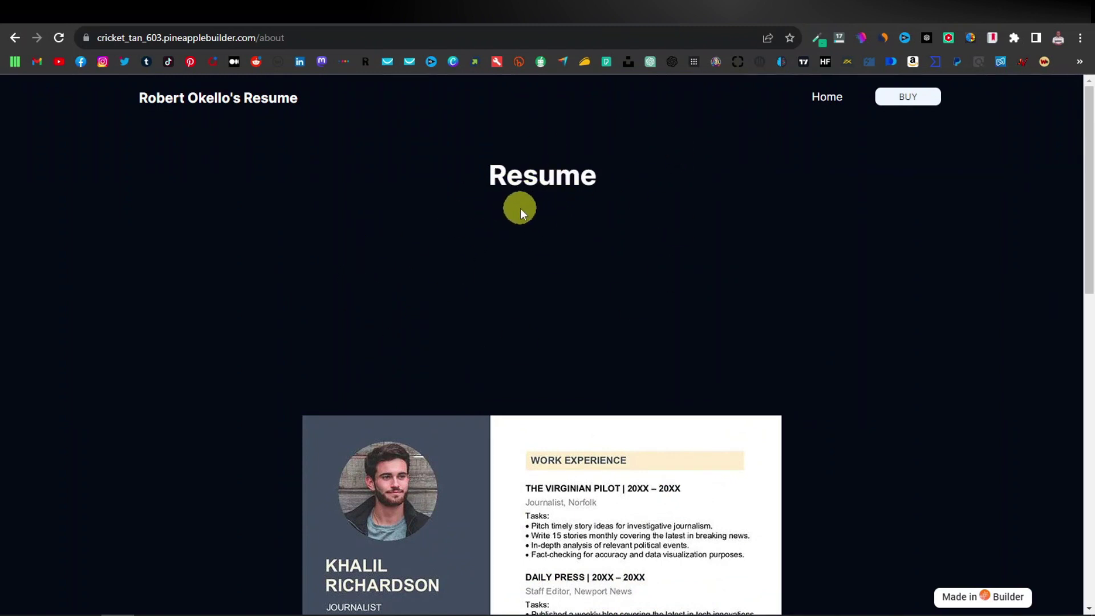
Delete the Resume heading section, save the draft, and update the live page.
{"action": "key", "text": "ctrl+w"}
{"action": "mouse_move", "coordinate": [563, 219]}
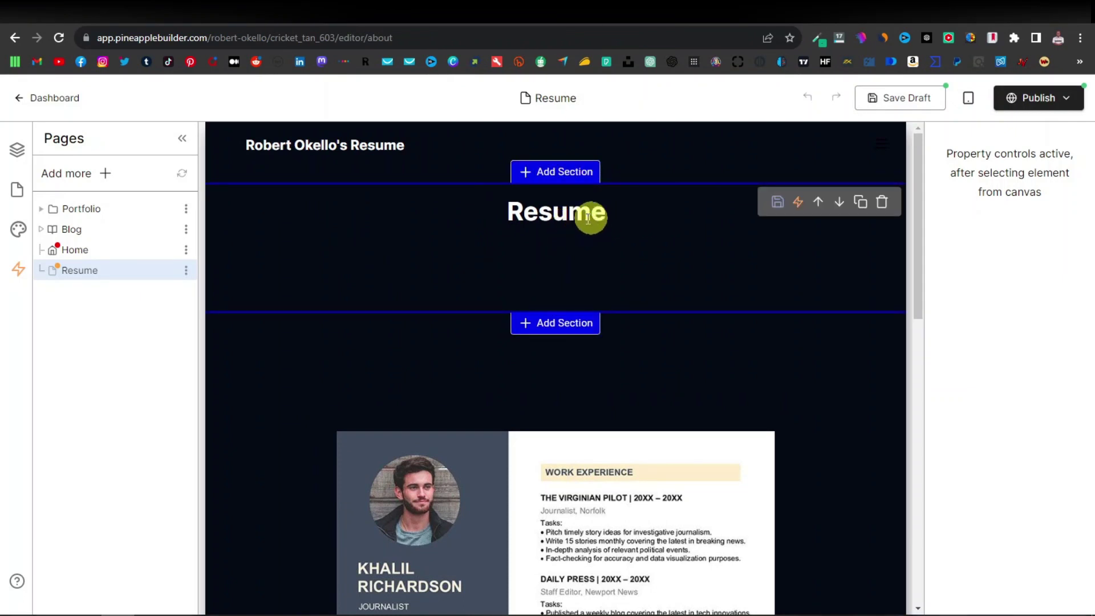
{"action": "left_click", "coordinate": [882, 203]}
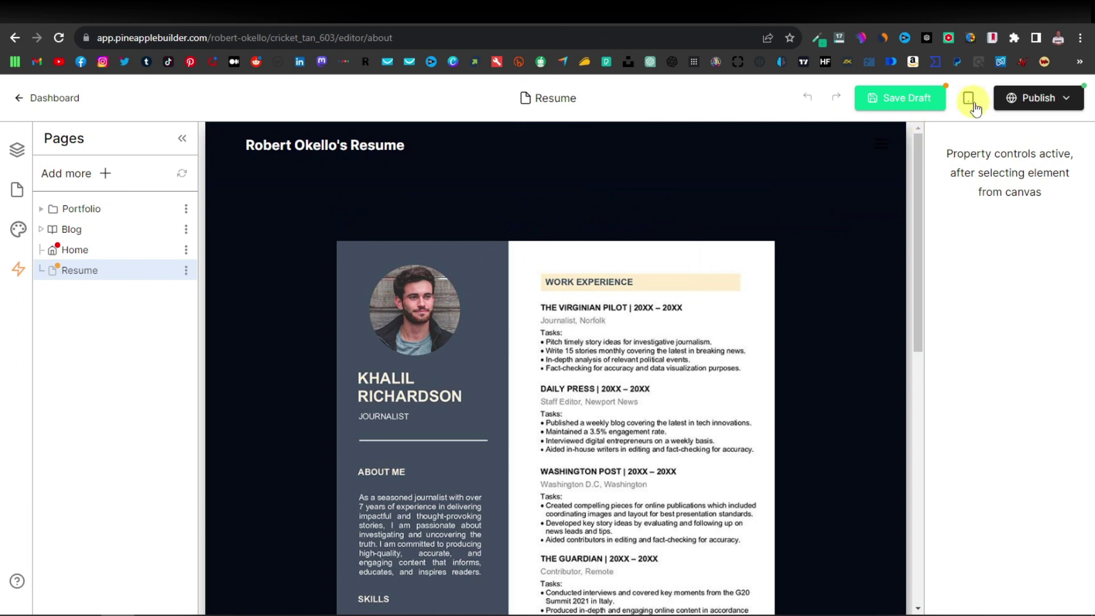
{"action": "left_click", "coordinate": [902, 103]}
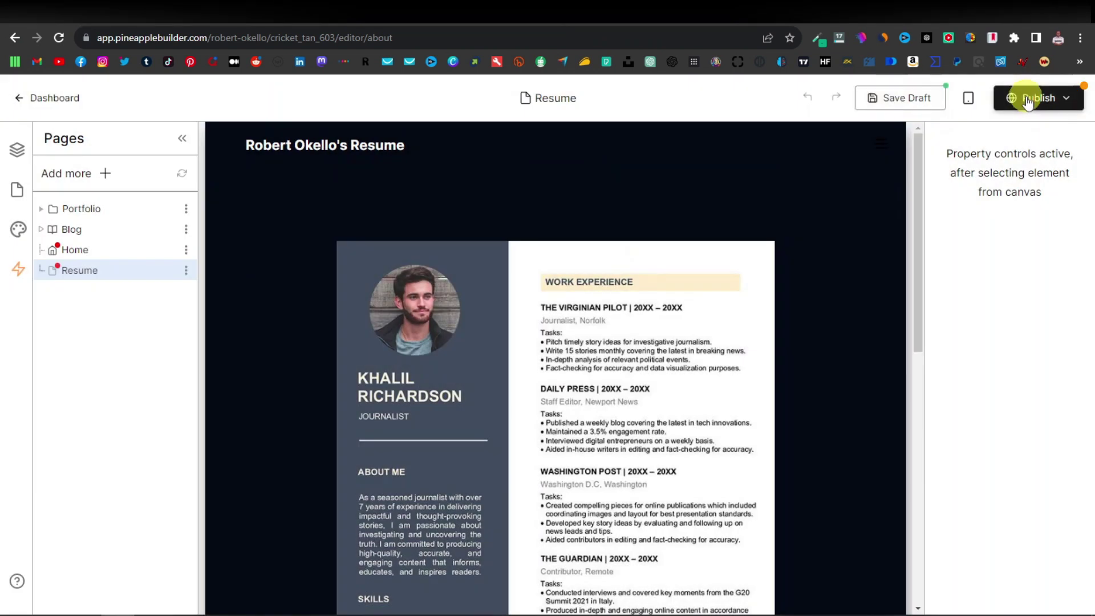
{"action": "left_click", "coordinate": [1011, 98]}
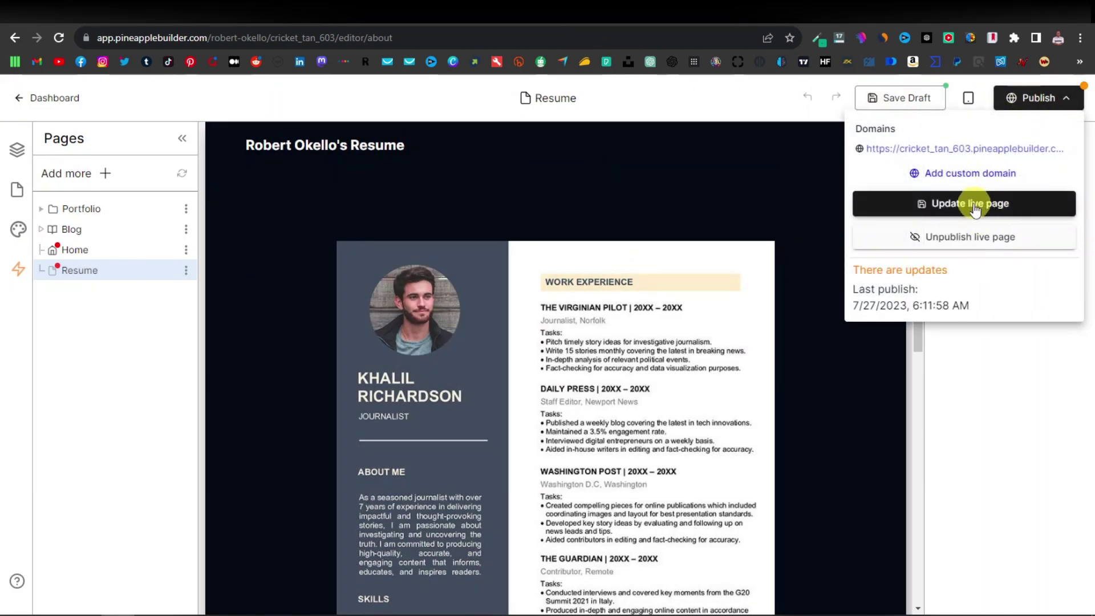
{"action": "left_click", "coordinate": [974, 204]}
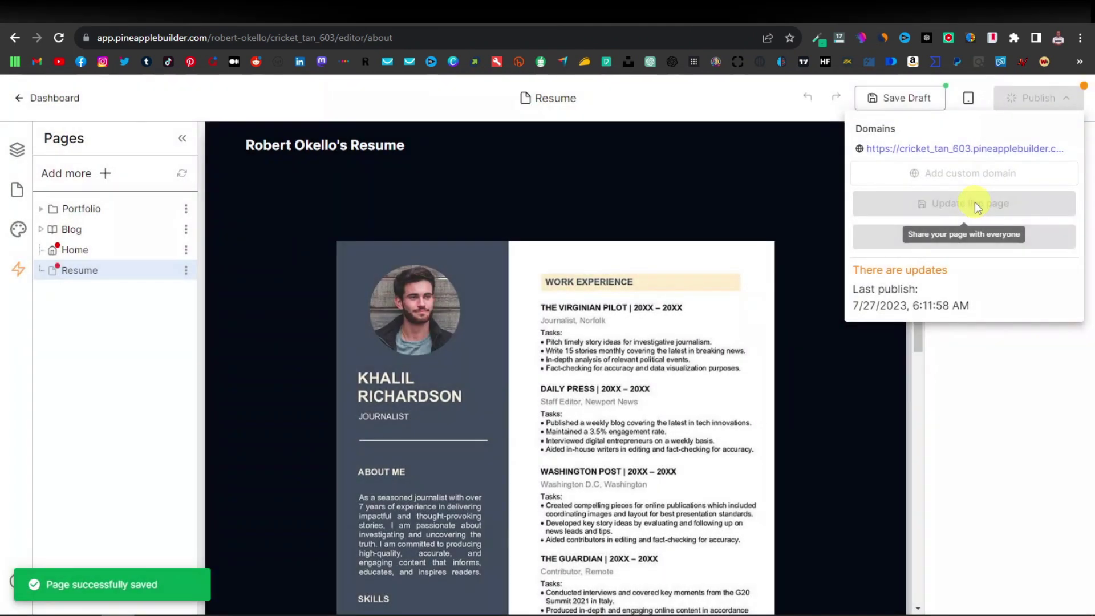
{"action": "left_click", "coordinate": [963, 148]}
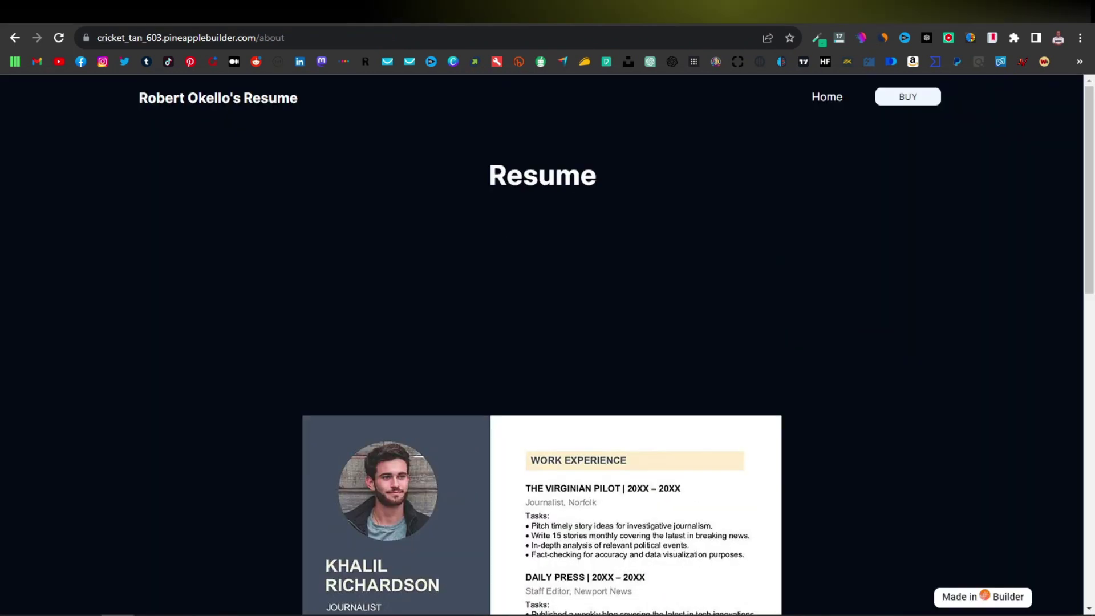
Reload the live /about page, visit the site's home page, then open a new browser tab.
{"action": "left_click", "coordinate": [59, 38]}
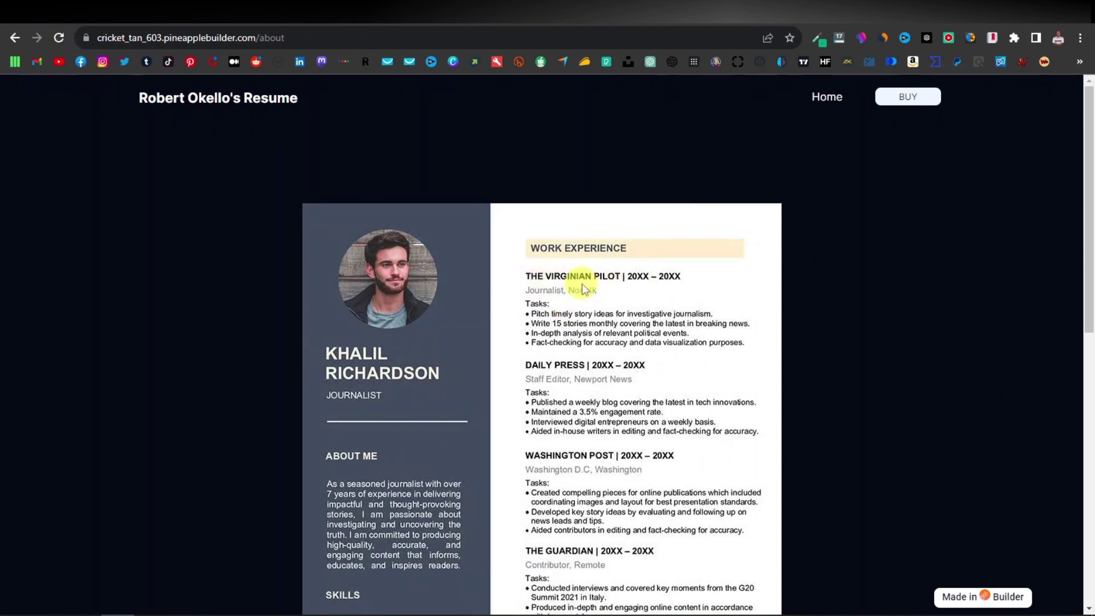
{"action": "left_click", "coordinate": [828, 97]}
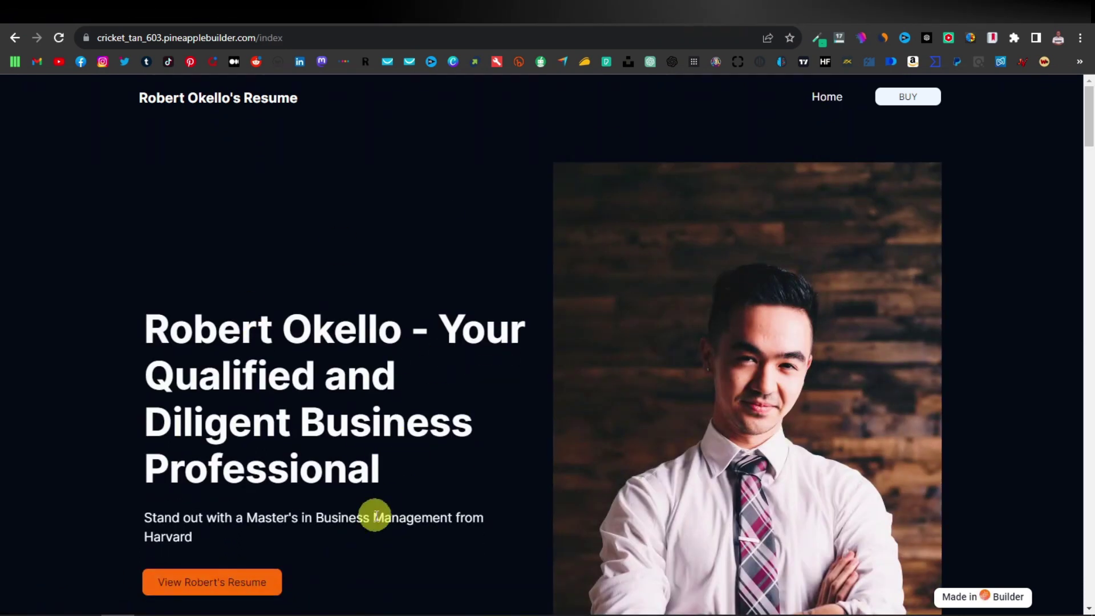
{"action": "scroll", "coordinate": [374, 513], "scroll_direction": "down", "scroll_amount": 1}
{"action": "scroll", "coordinate": [396, 499], "scroll_direction": "up", "scroll_amount": 1}
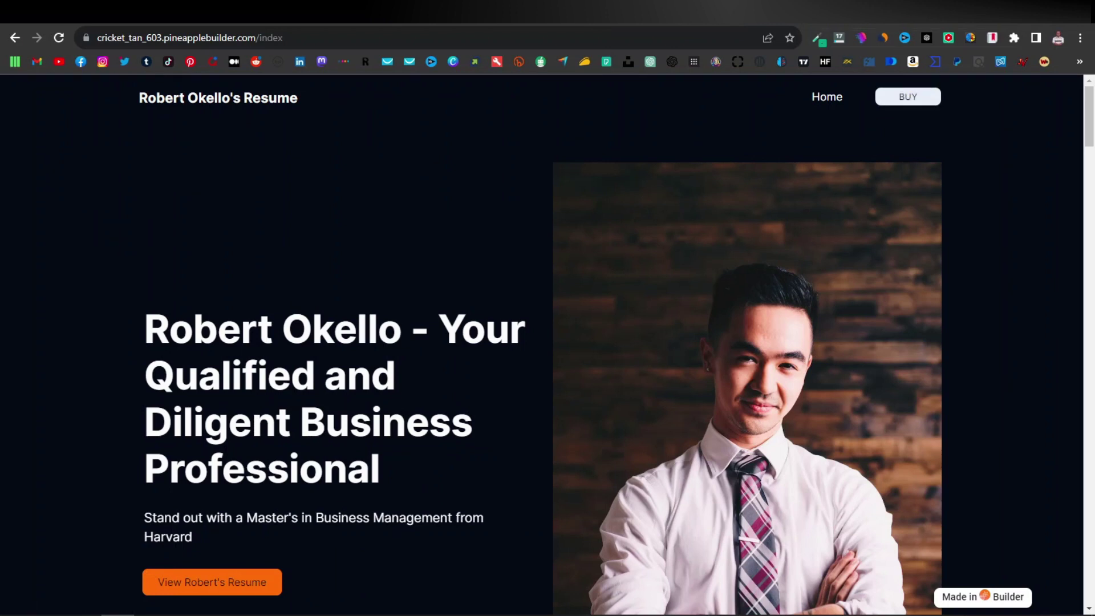
{"action": "key", "text": "ctrl+t"}
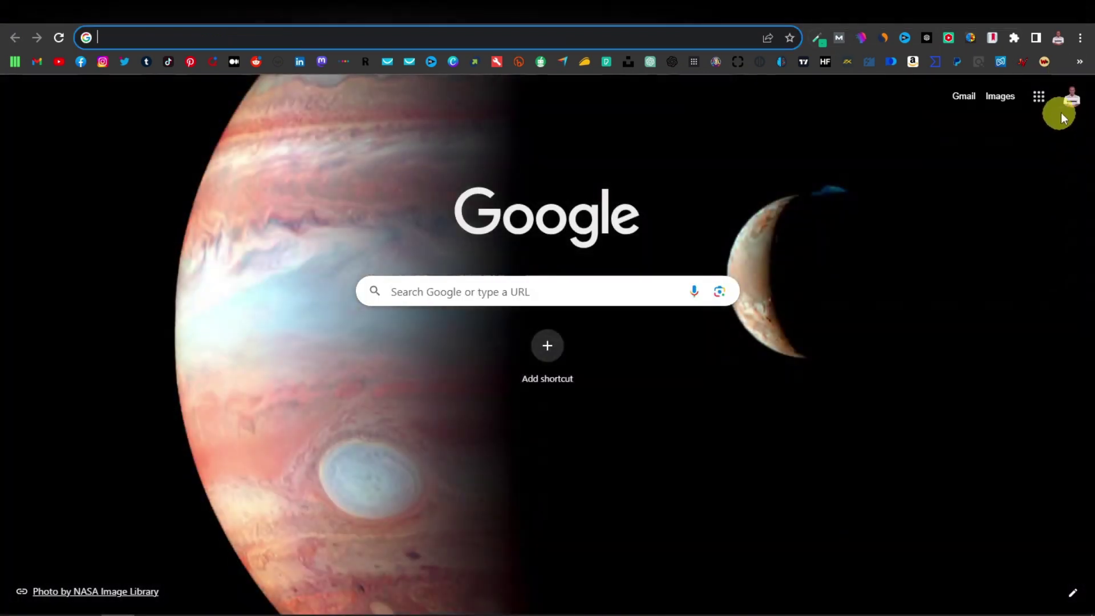
Upload professional-resume-template.jpg to Google Drive.
{"action": "left_click", "coordinate": [1039, 98]}
{"action": "left_click", "coordinate": [1026, 365]}
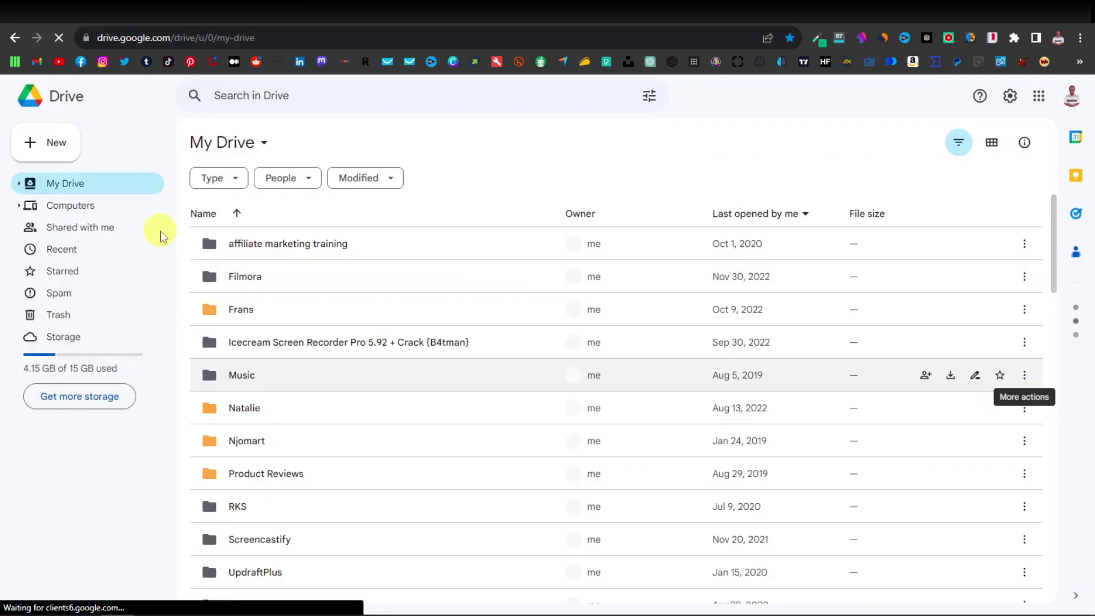
{"action": "left_click", "coordinate": [54, 146]}
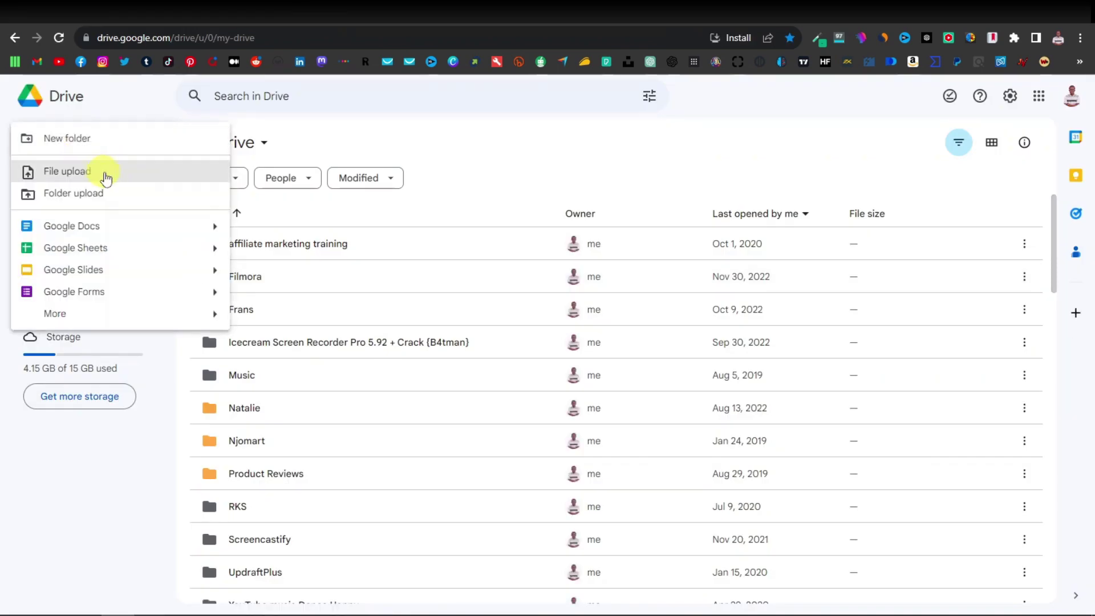
{"action": "left_click", "coordinate": [106, 179]}
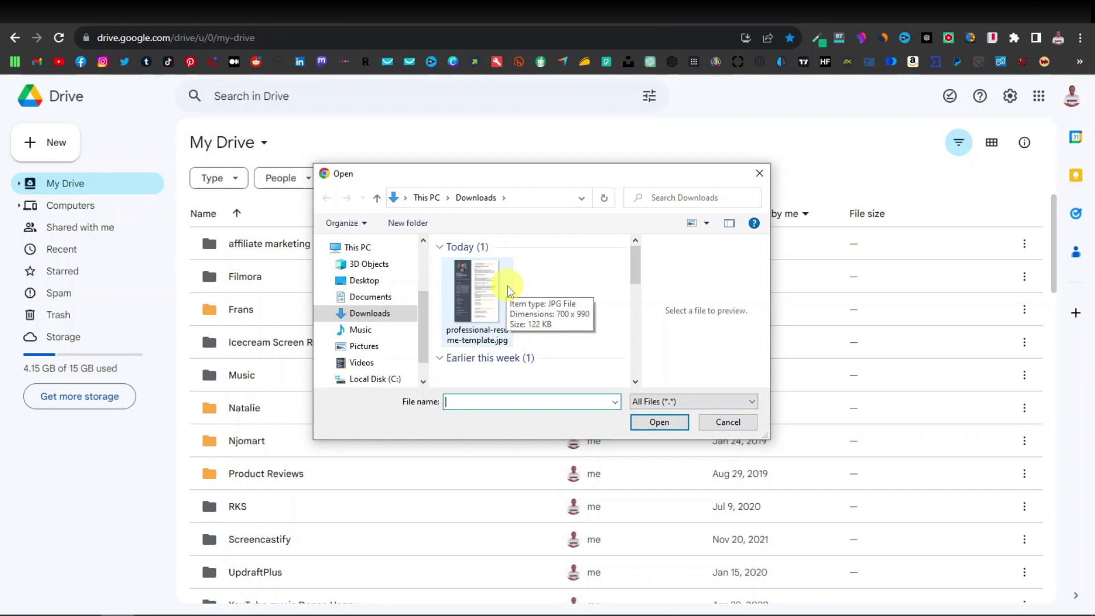
{"action": "double_click", "coordinate": [476, 293]}
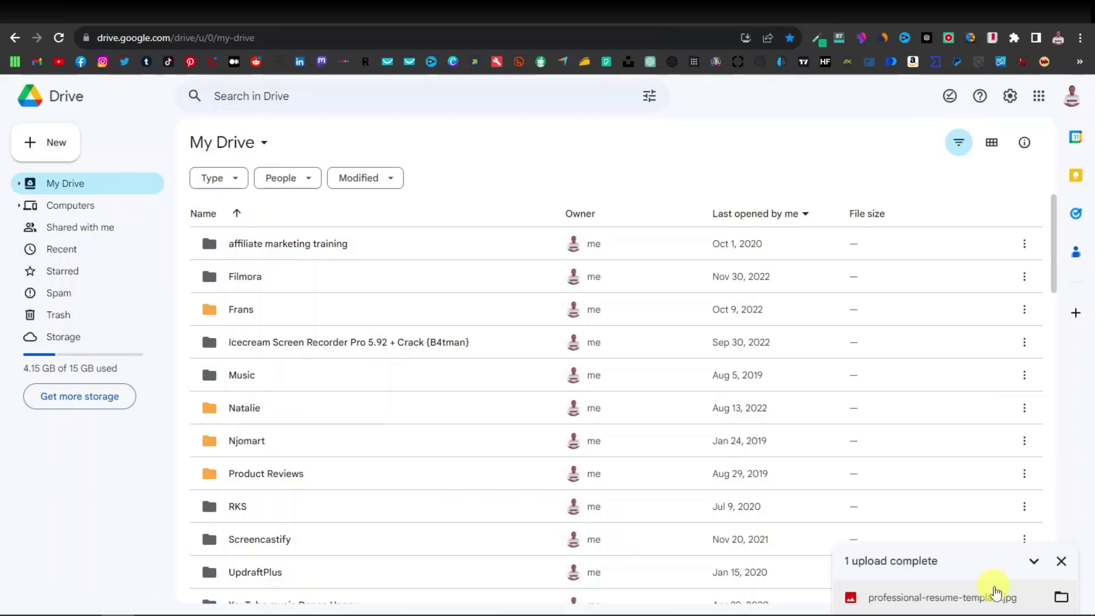
Share the resume image with anyone with the link as viewer and copy its link.
{"action": "left_click", "coordinate": [989, 598]}
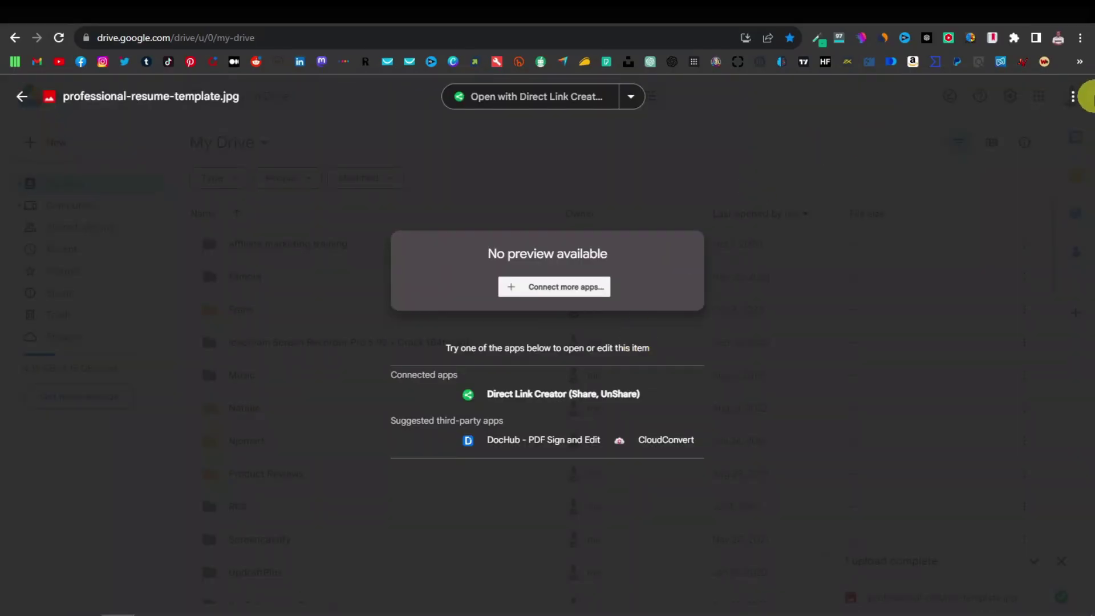
{"action": "left_click", "coordinate": [1072, 100]}
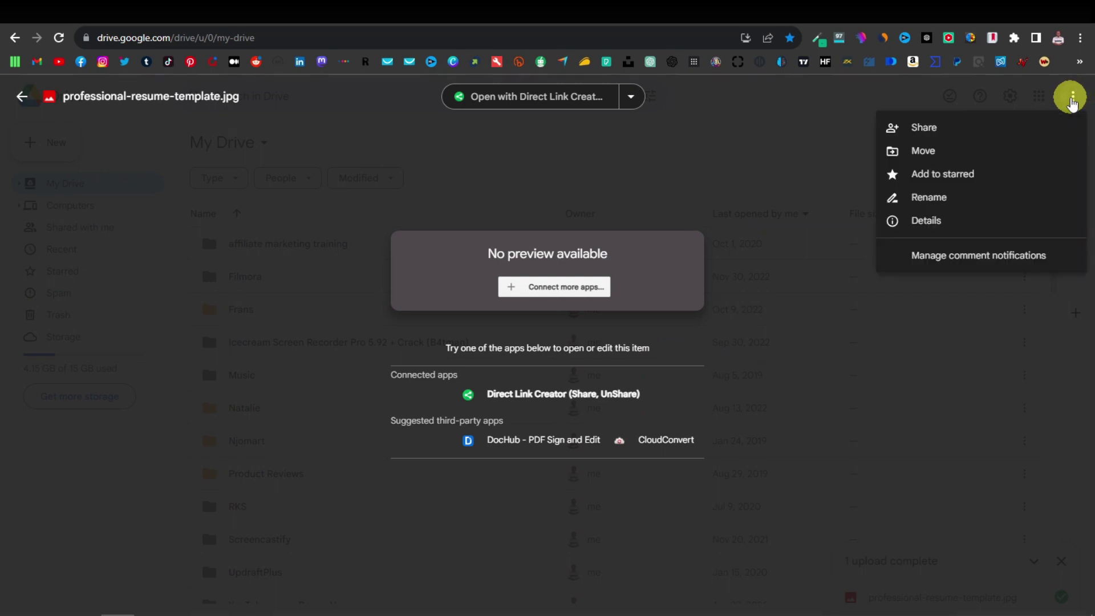
{"action": "left_click", "coordinate": [928, 127]}
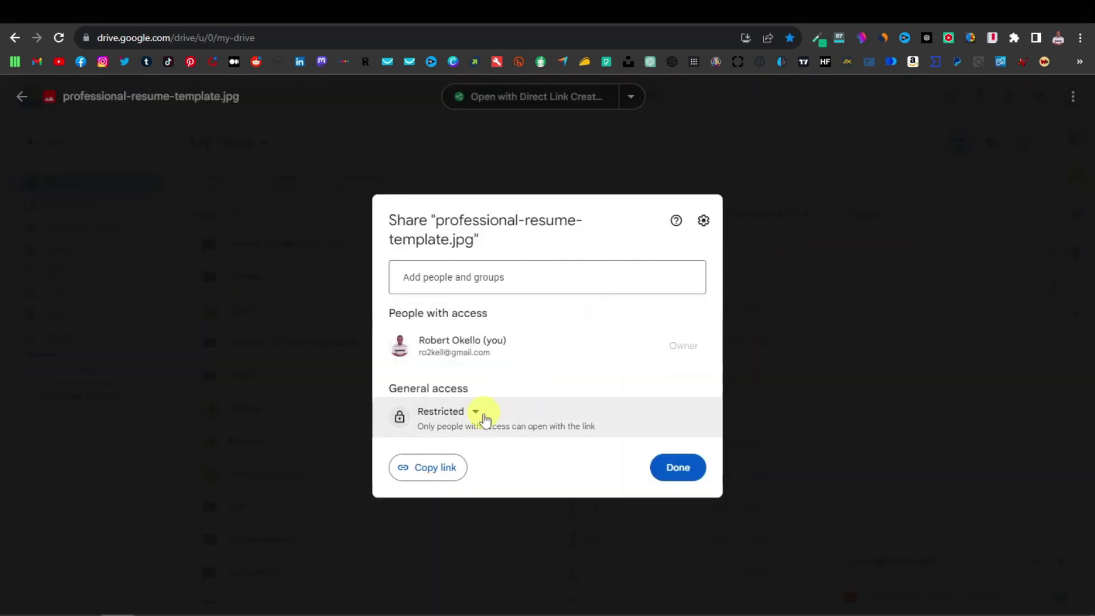
{"action": "left_click", "coordinate": [473, 413]}
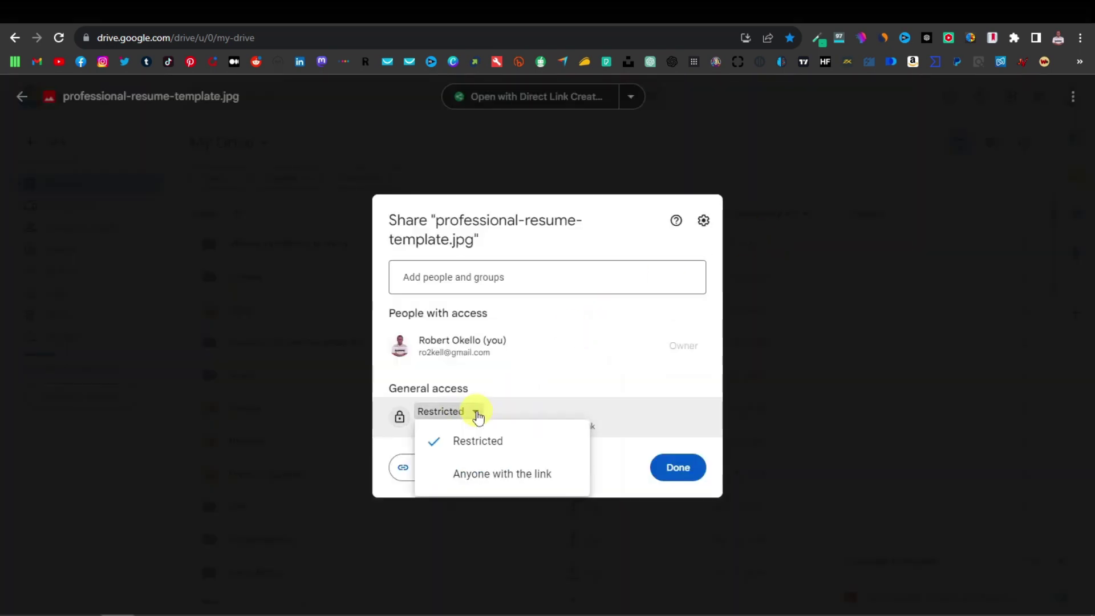
{"action": "left_click", "coordinate": [499, 477]}
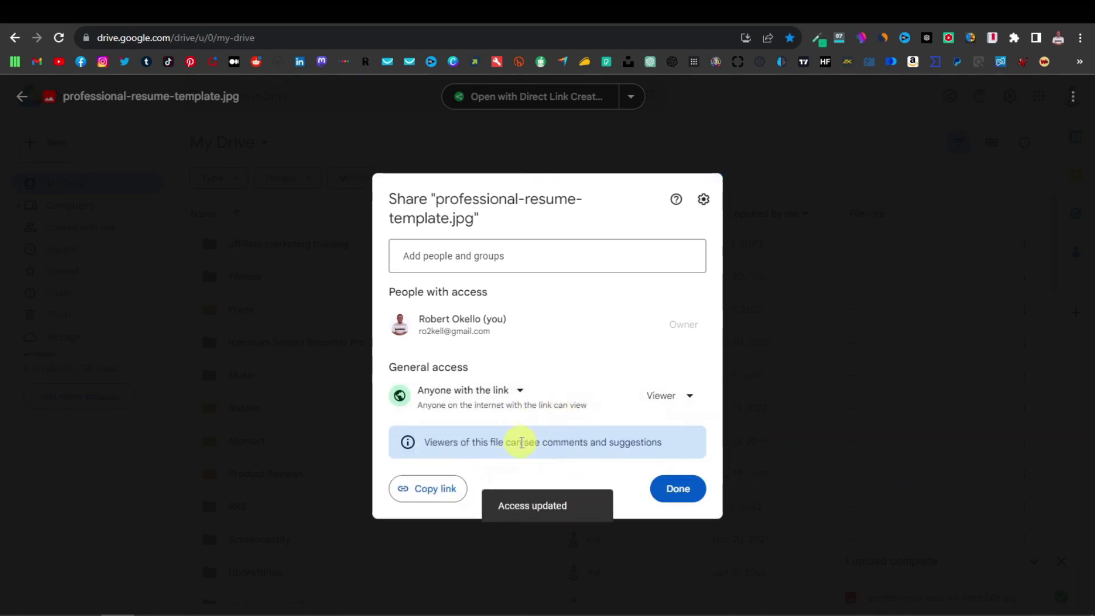
{"action": "left_click", "coordinate": [439, 488]}
{"action": "left_click", "coordinate": [676, 489]}
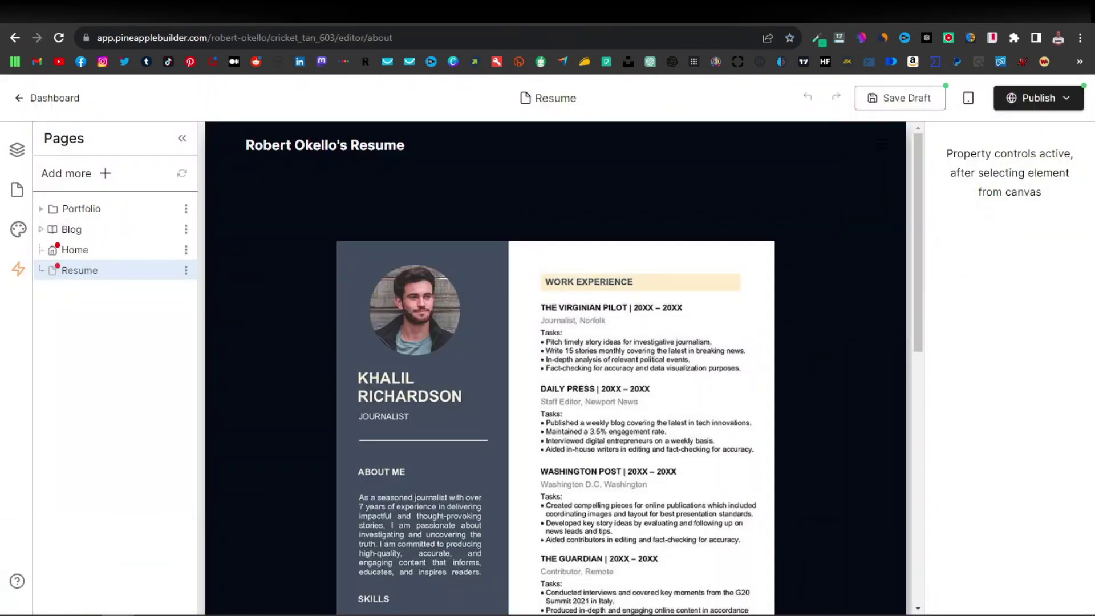
Set the Home page's View Robert's Resume button to an external URL: the Drive share link.
{"action": "left_click", "coordinate": [108, 252]}
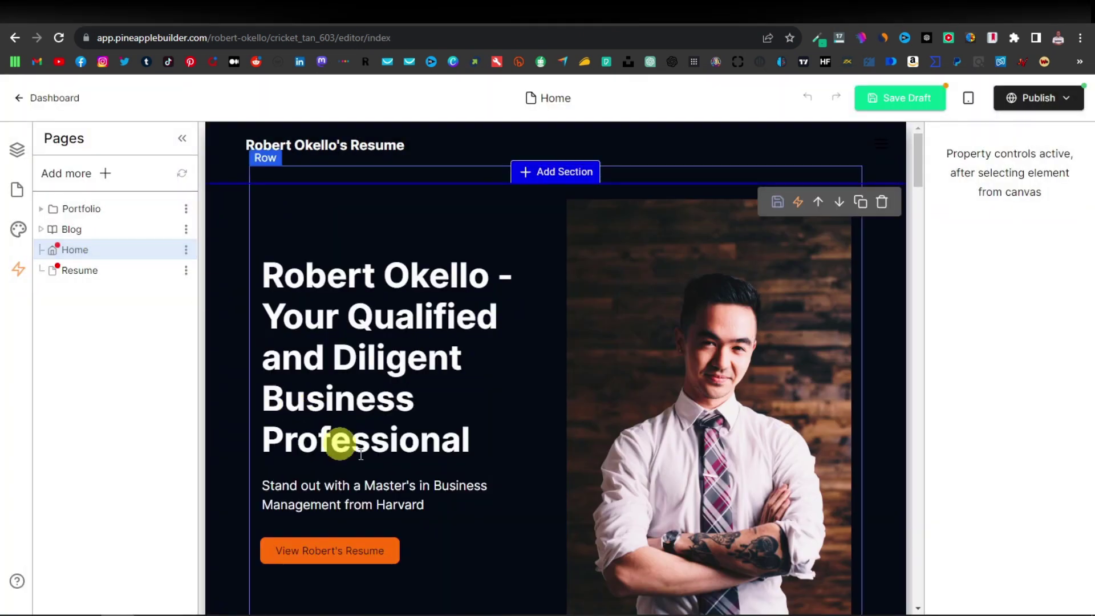
{"action": "scroll", "coordinate": [354, 513], "scroll_direction": "down", "scroll_amount": 1}
{"action": "left_click", "coordinate": [385, 491]}
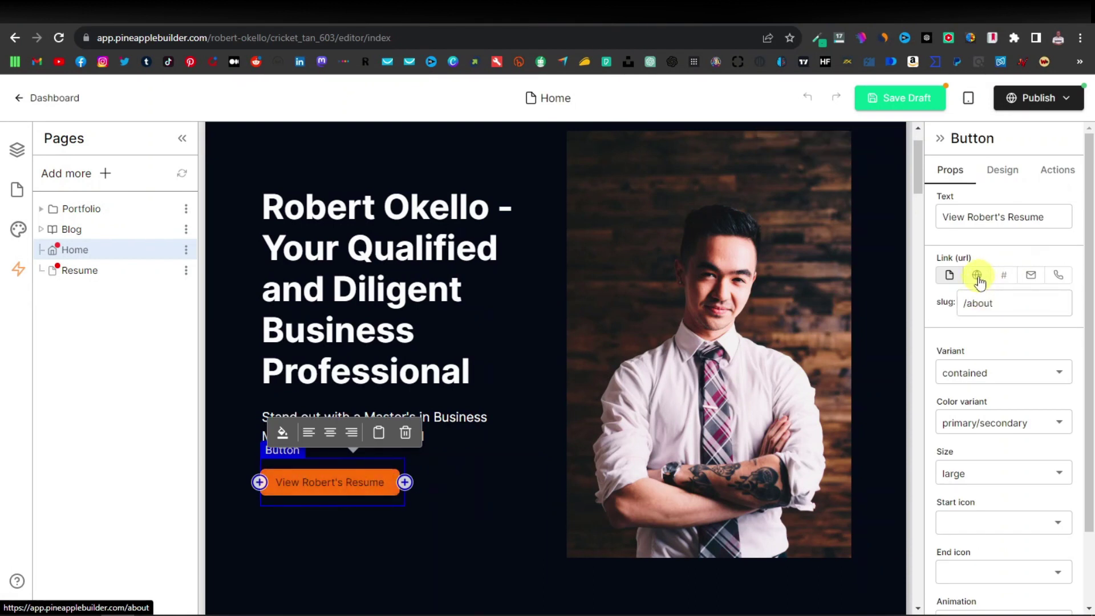
{"action": "left_click", "coordinate": [981, 279]}
{"action": "left_click", "coordinate": [949, 276]}
{"action": "left_click", "coordinate": [1002, 308]}
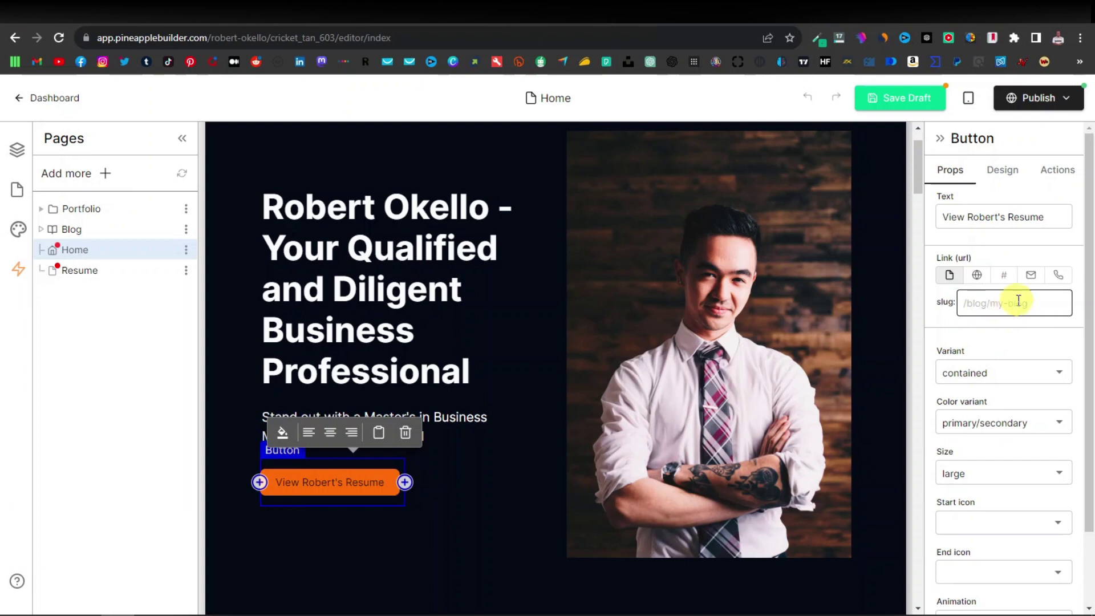
{"action": "left_click", "coordinate": [976, 278]}
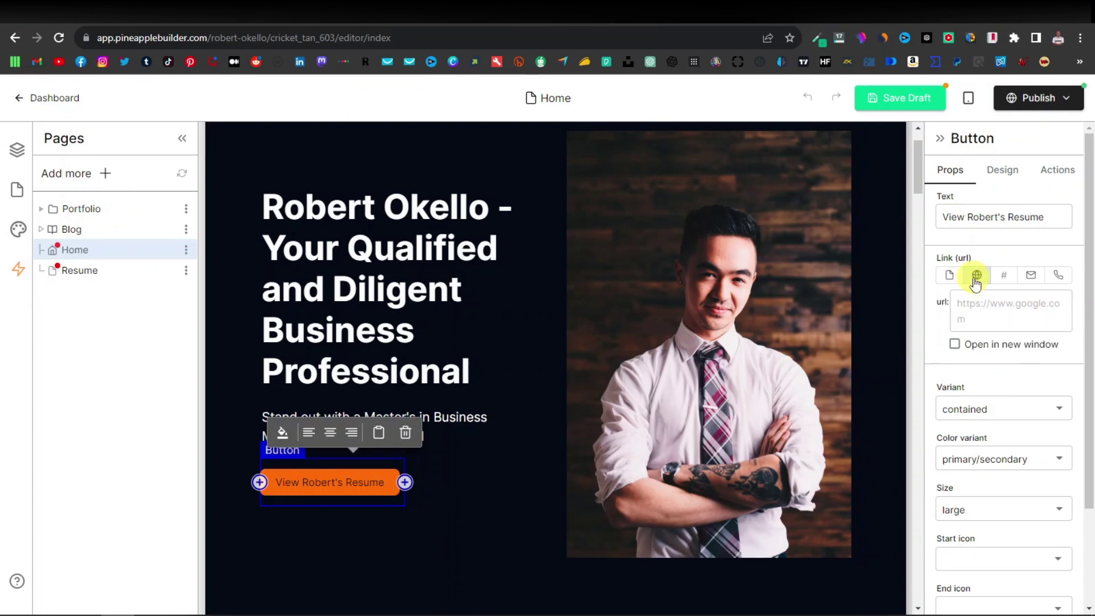
{"action": "right_click", "coordinate": [975, 307]}
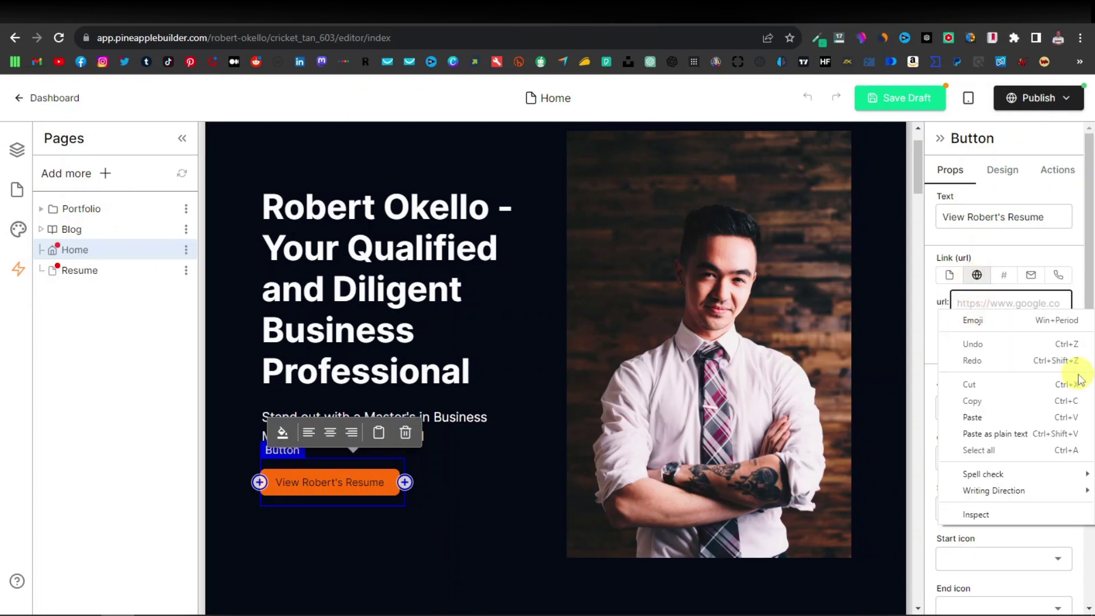
{"action": "left_click", "coordinate": [972, 417]}
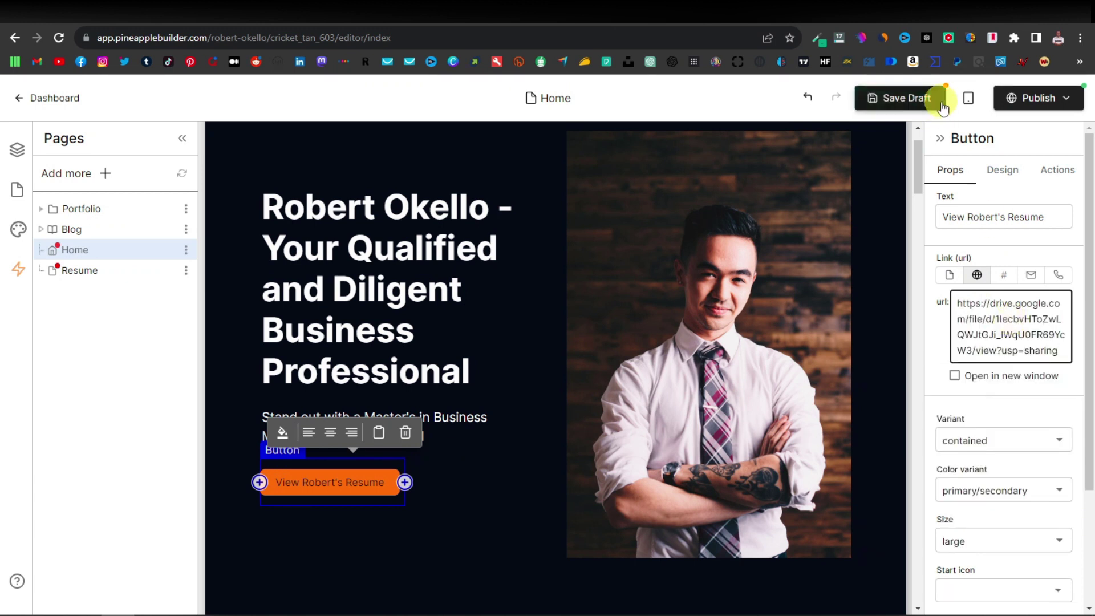
Save the Home page draft and update the live site.
{"action": "left_click", "coordinate": [908, 98]}
{"action": "left_click", "coordinate": [1066, 97]}
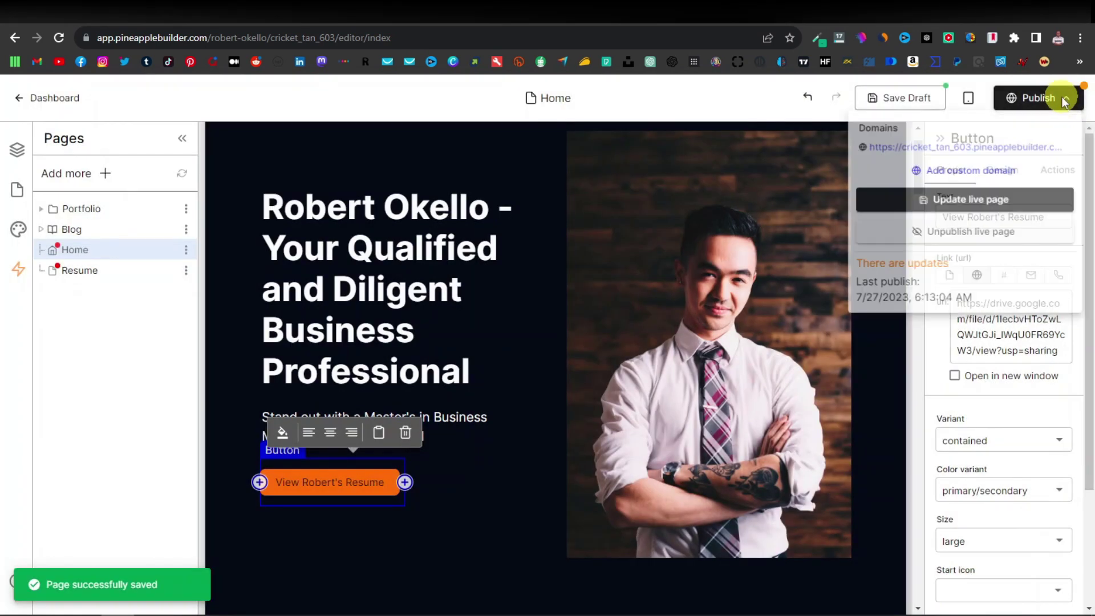
{"action": "left_click", "coordinate": [990, 215]}
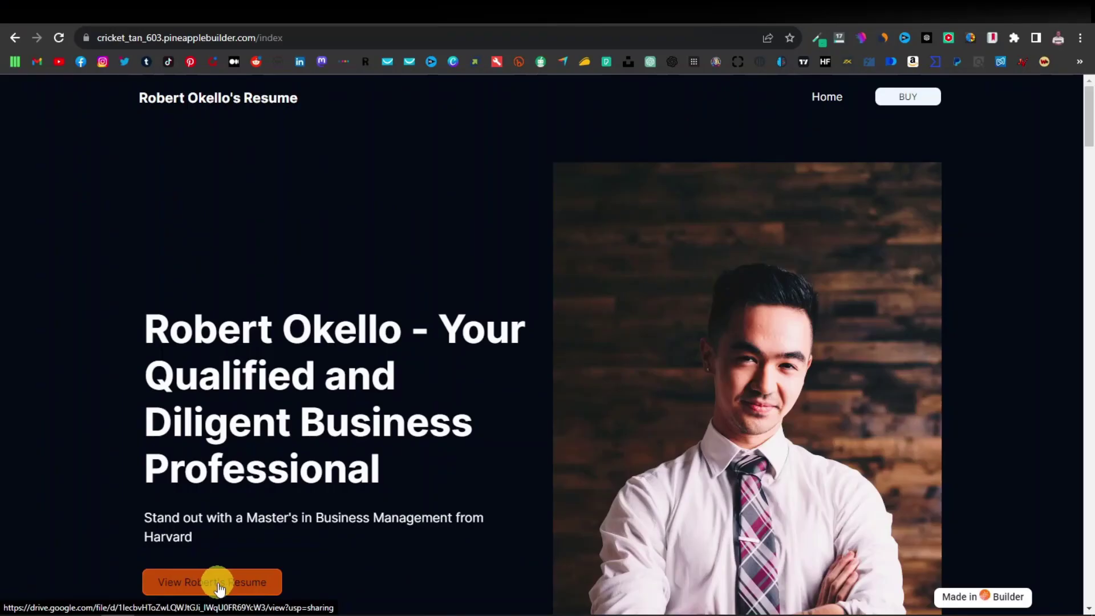
Confirm the live View Robert's Resume button opens the resume image in Google Drive.
{"action": "left_click", "coordinate": [220, 585]}
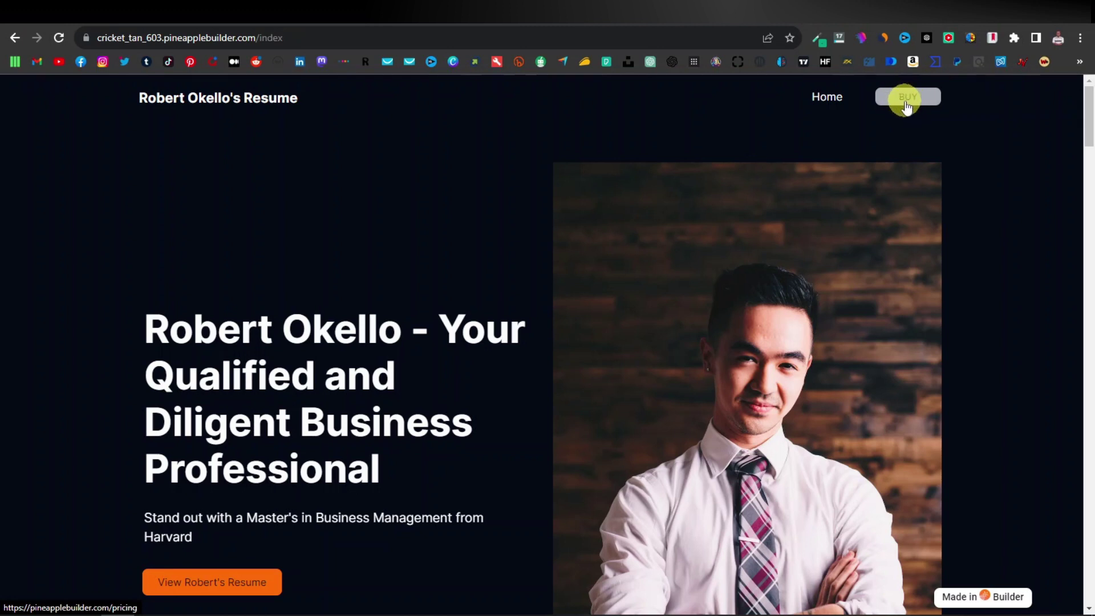
{"action": "left_click", "coordinate": [907, 102]}
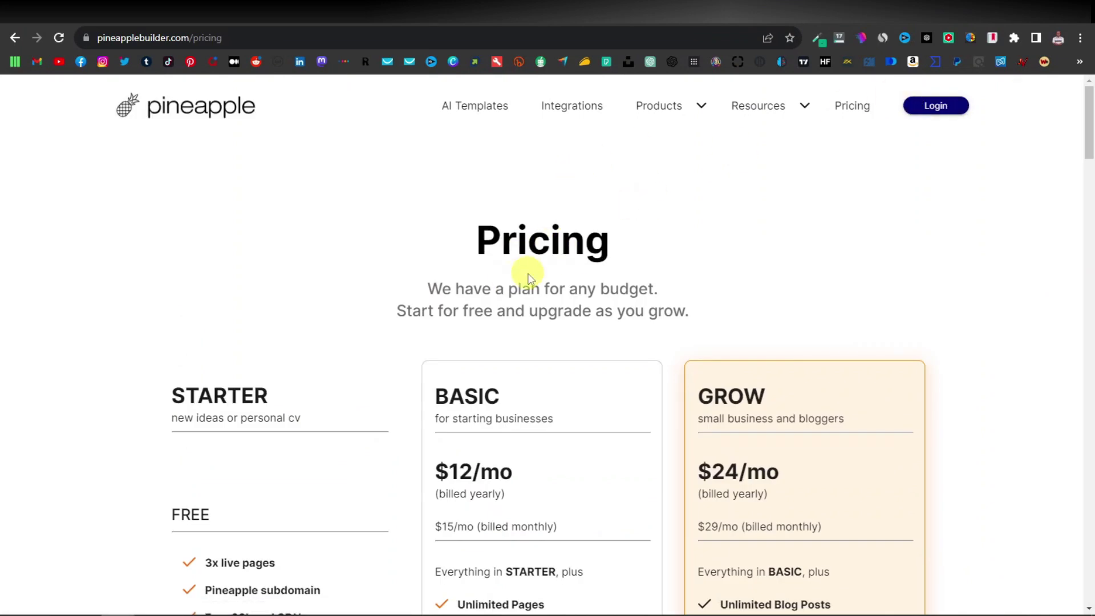
{"action": "scroll", "coordinate": [529, 277], "scroll_direction": "down", "scroll_amount": 1}
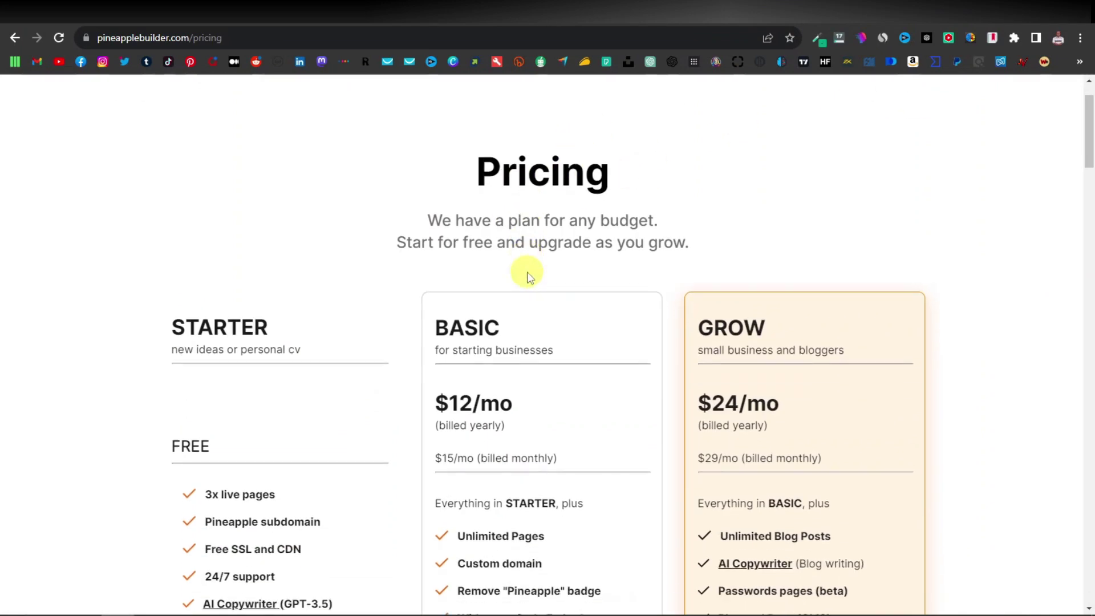
{"action": "scroll", "coordinate": [528, 275], "scroll_direction": "down", "scroll_amount": 1}
{"action": "scroll", "coordinate": [527, 271], "scroll_direction": "down", "scroll_amount": 1}
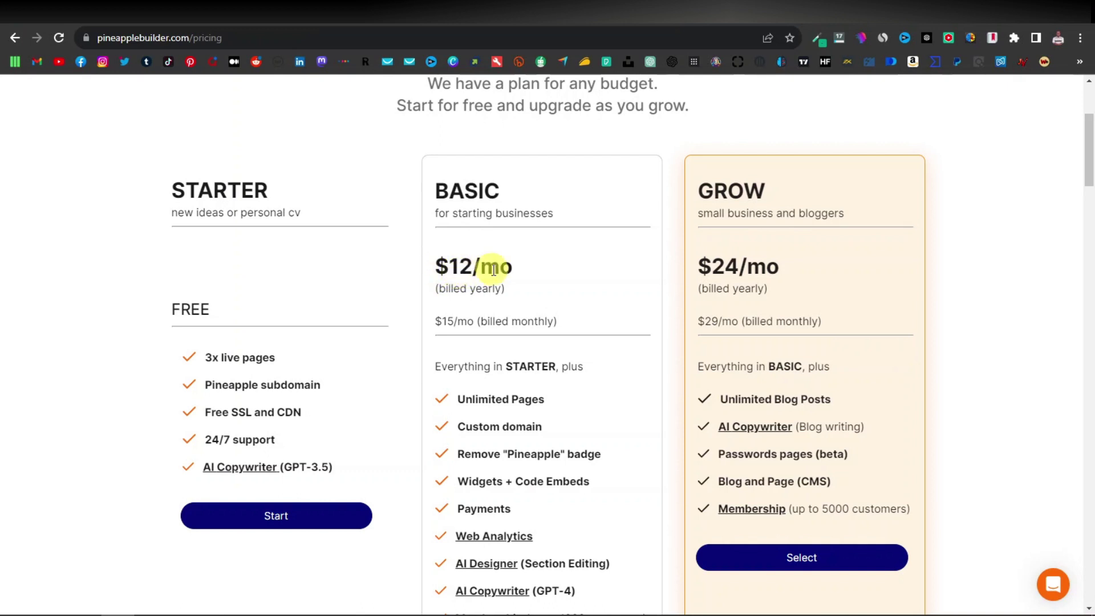
{"action": "scroll", "coordinate": [494, 269], "scroll_direction": "down", "scroll_amount": 1}
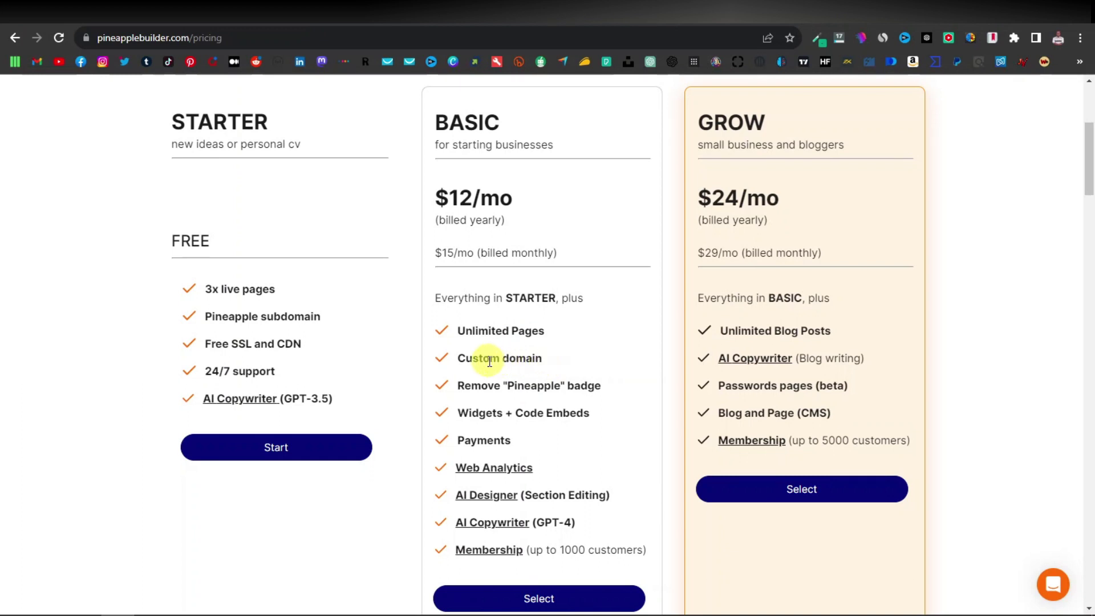
{"action": "left_click", "coordinate": [15, 38]}
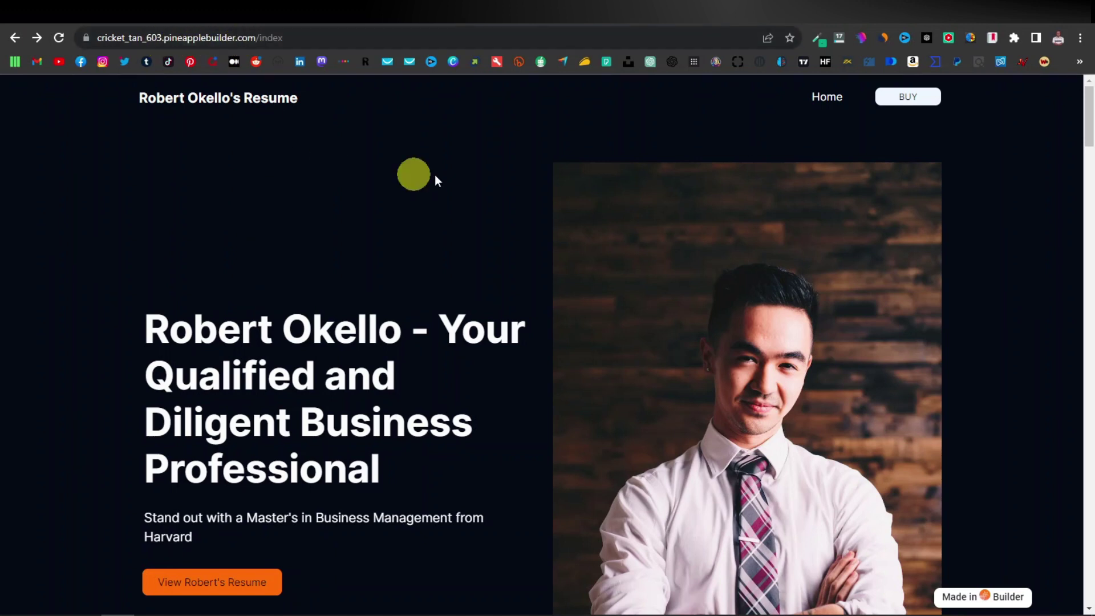
Bring up the blog's best AI website builders post at Pineapple, ranked first at $12/month above Hocoos and Leia.
{"action": "left_click", "coordinate": [520, 13]}
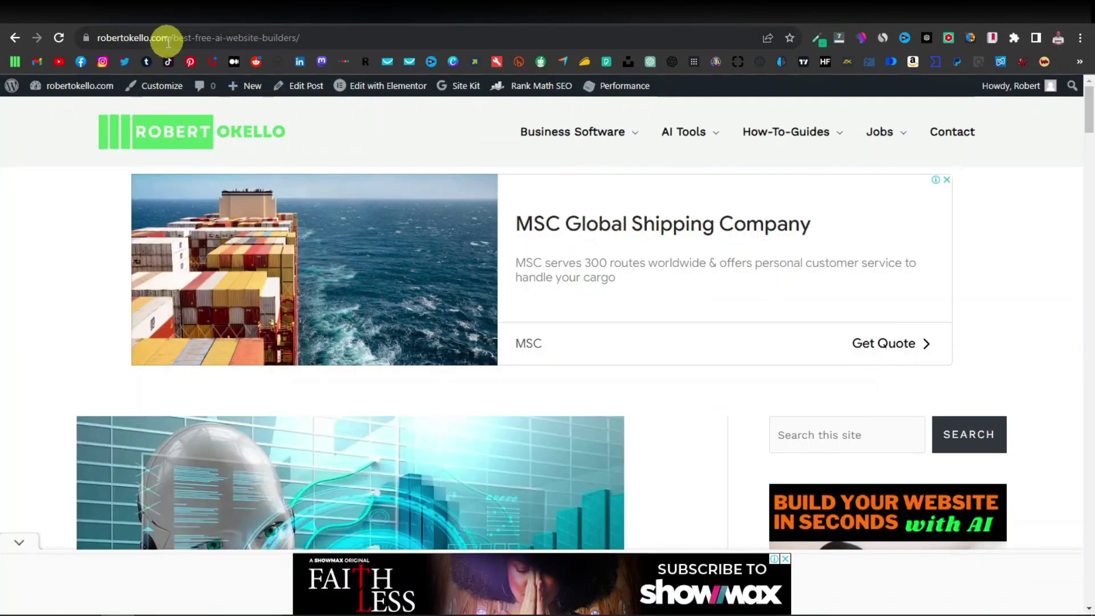
{"action": "left_click", "coordinate": [685, 16]}
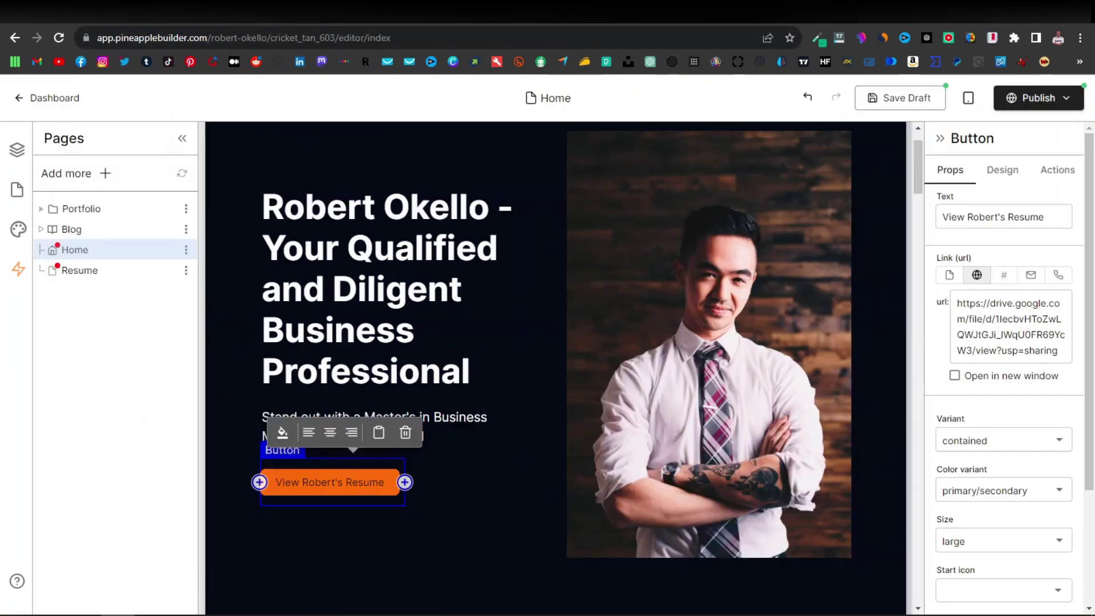
{"action": "key", "text": "ctrl+Tab"}
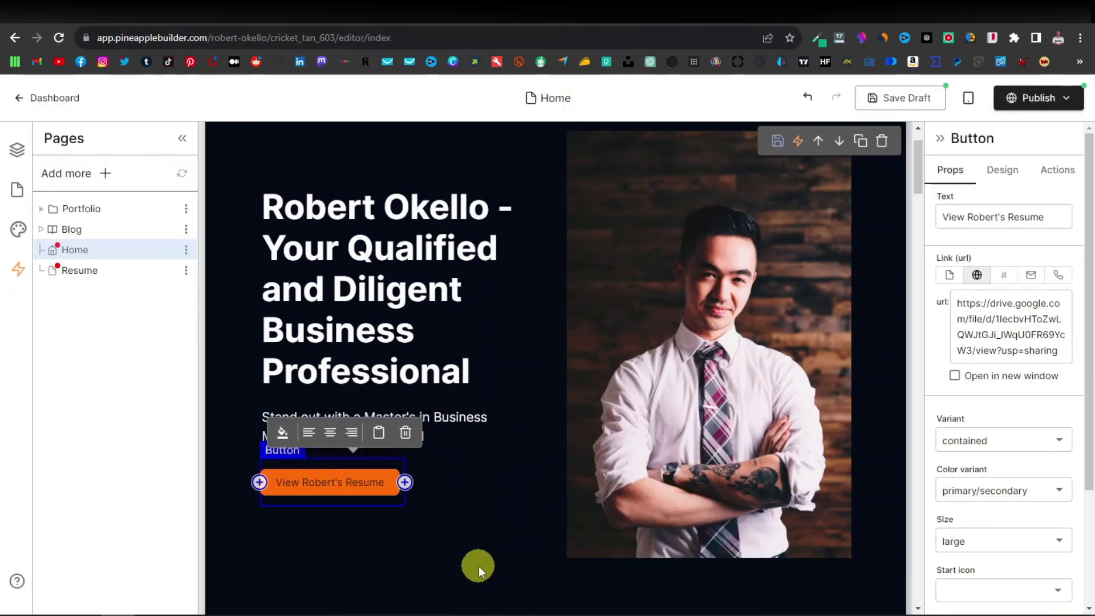
{"action": "left_click", "coordinate": [478, 566]}
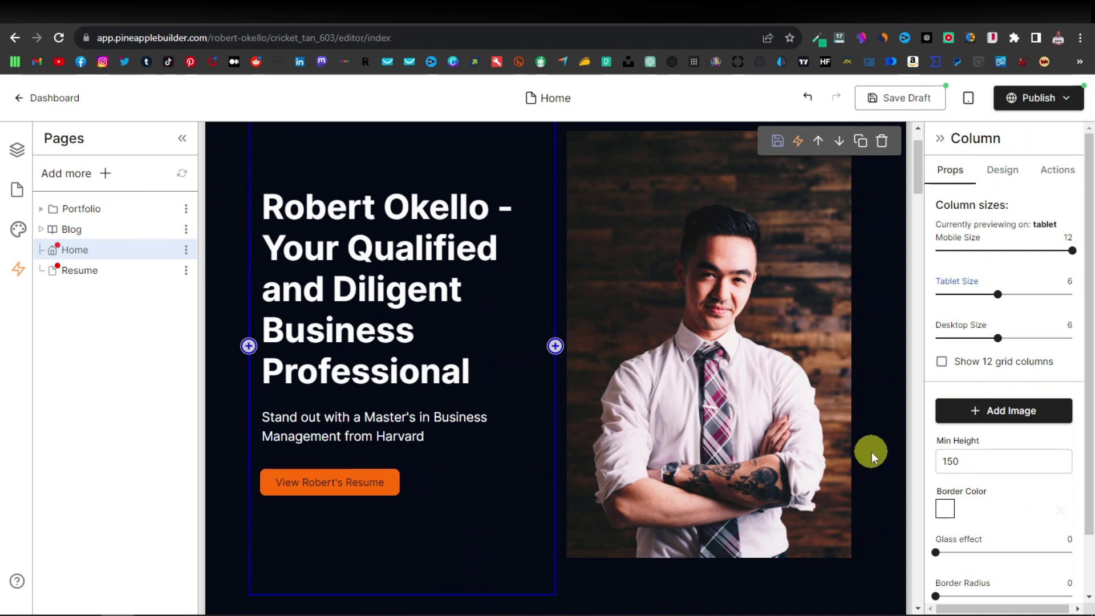
{"action": "scroll", "coordinate": [871, 451], "scroll_direction": "up", "scroll_amount": 1}
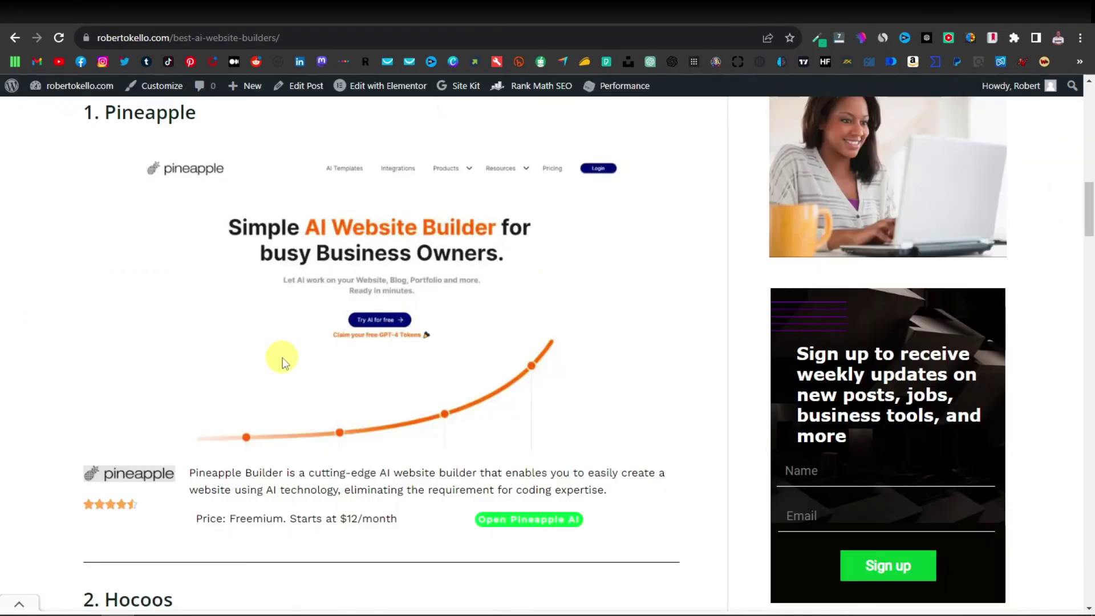
{"action": "scroll", "coordinate": [283, 362], "scroll_direction": "down", "scroll_amount": 7}
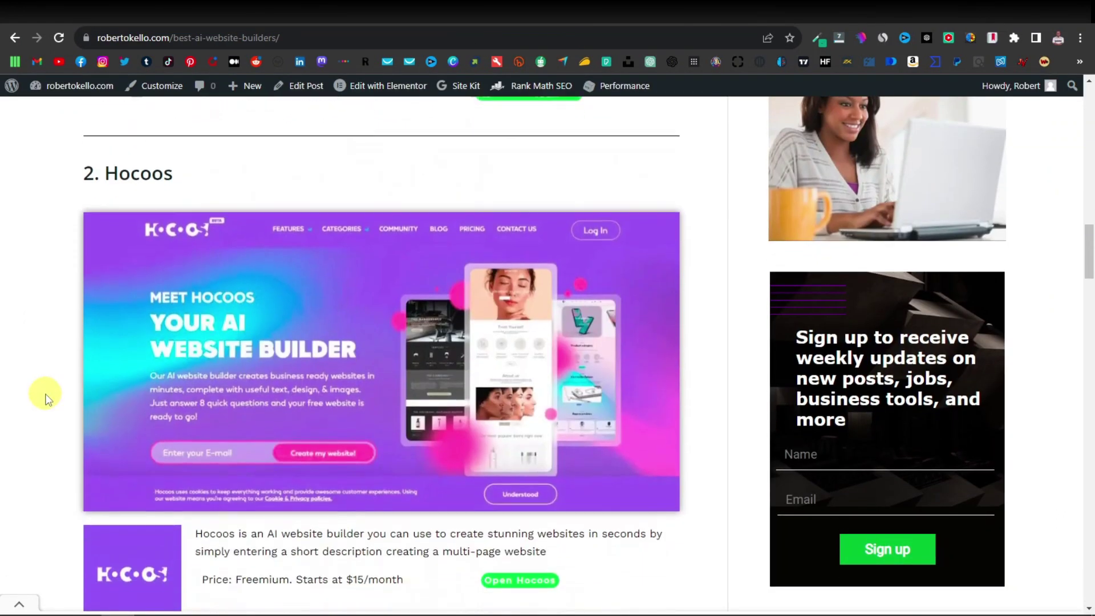
{"action": "scroll", "coordinate": [46, 397], "scroll_direction": "down", "scroll_amount": 10}
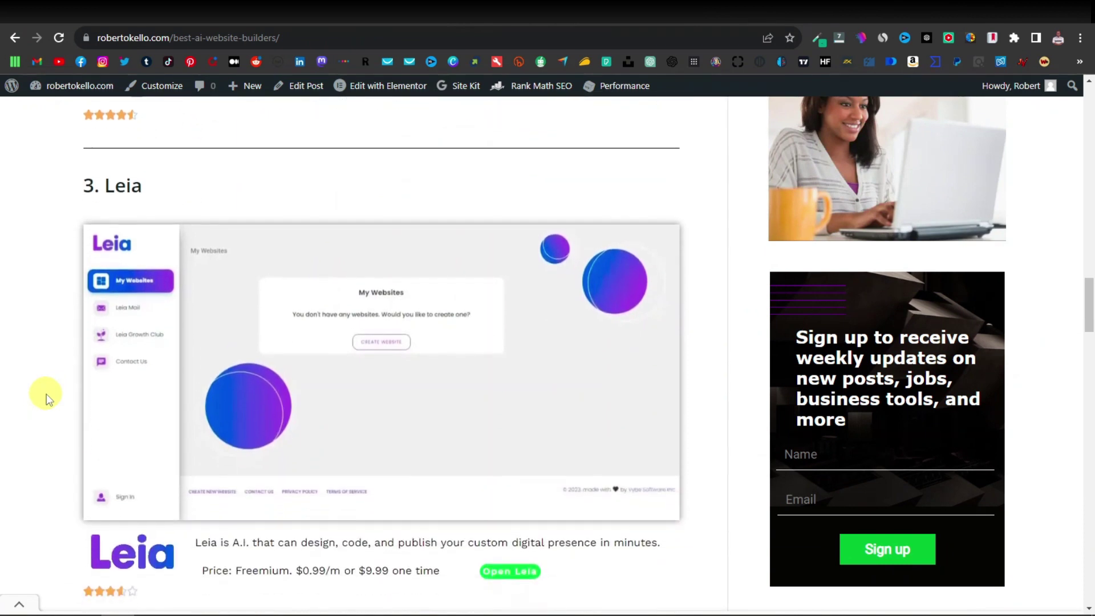
{"action": "scroll", "coordinate": [48, 396], "scroll_direction": "up", "scroll_amount": 17}
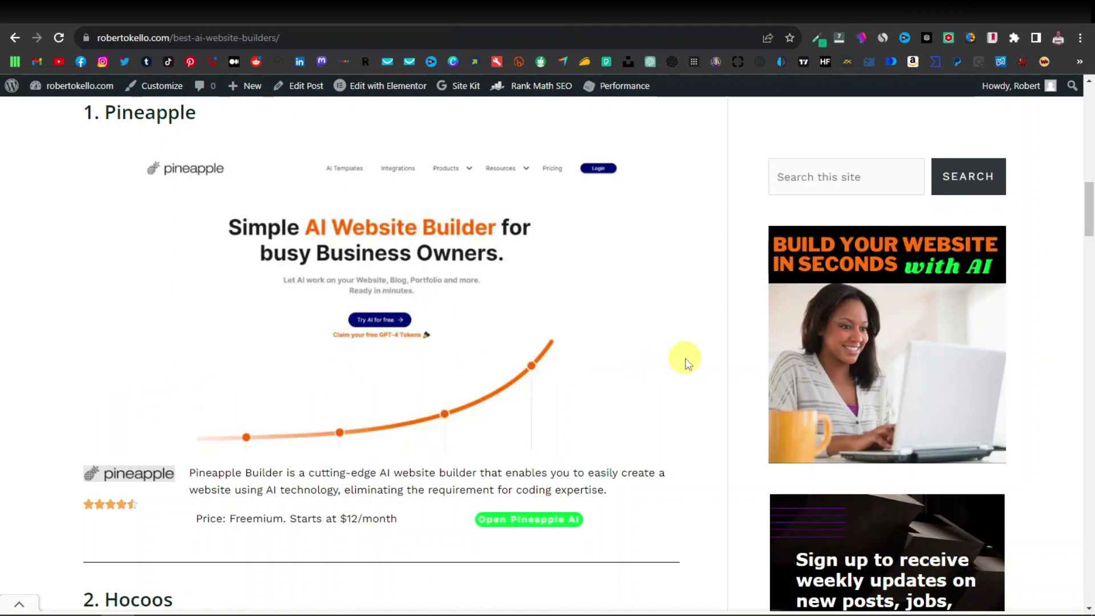
{"action": "scroll", "coordinate": [688, 364], "scroll_direction": "up", "scroll_amount": 1}
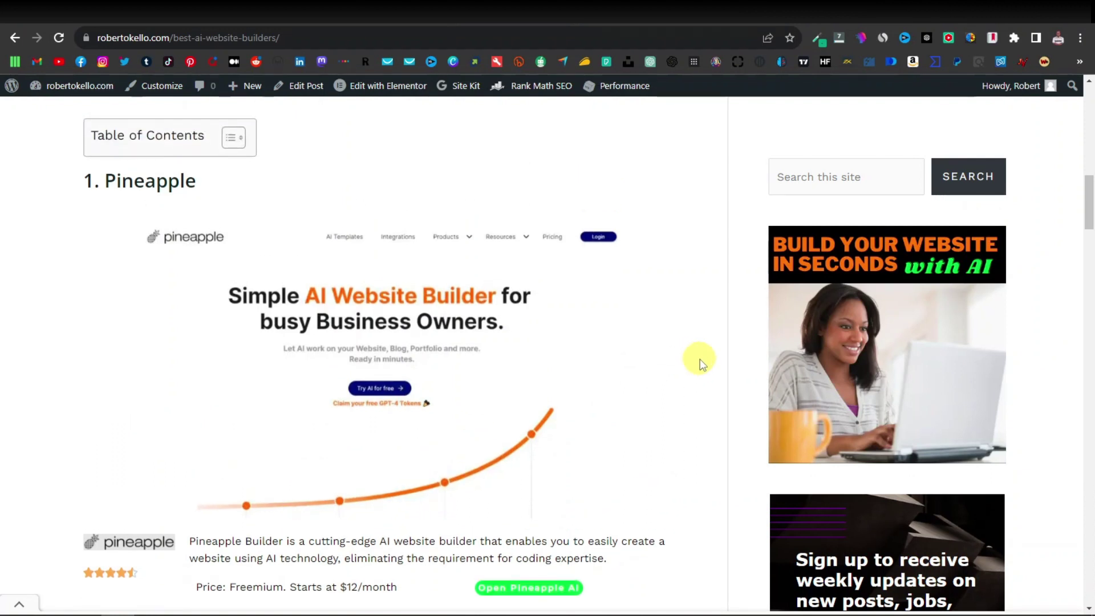